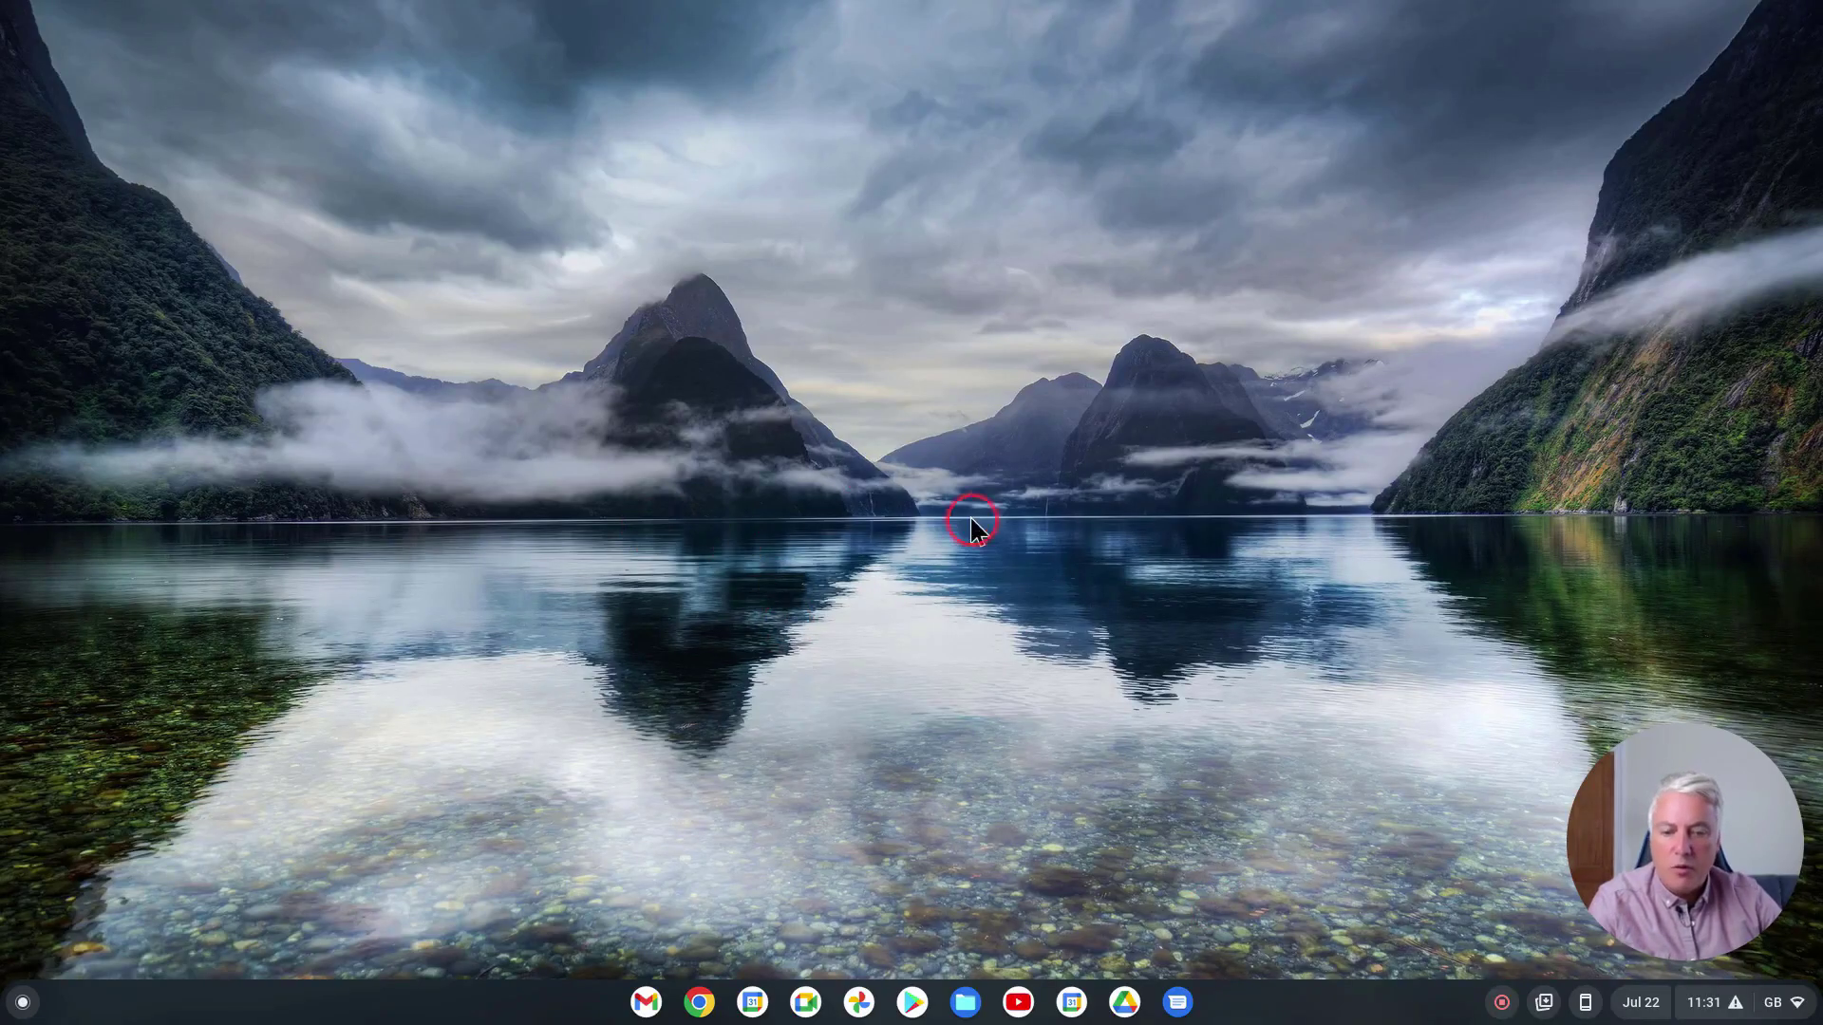
# Launch Files and open Downloads > testfolder, showing its two WebP images (45 KB and 37 KB).
pyautogui.click(966, 1007)
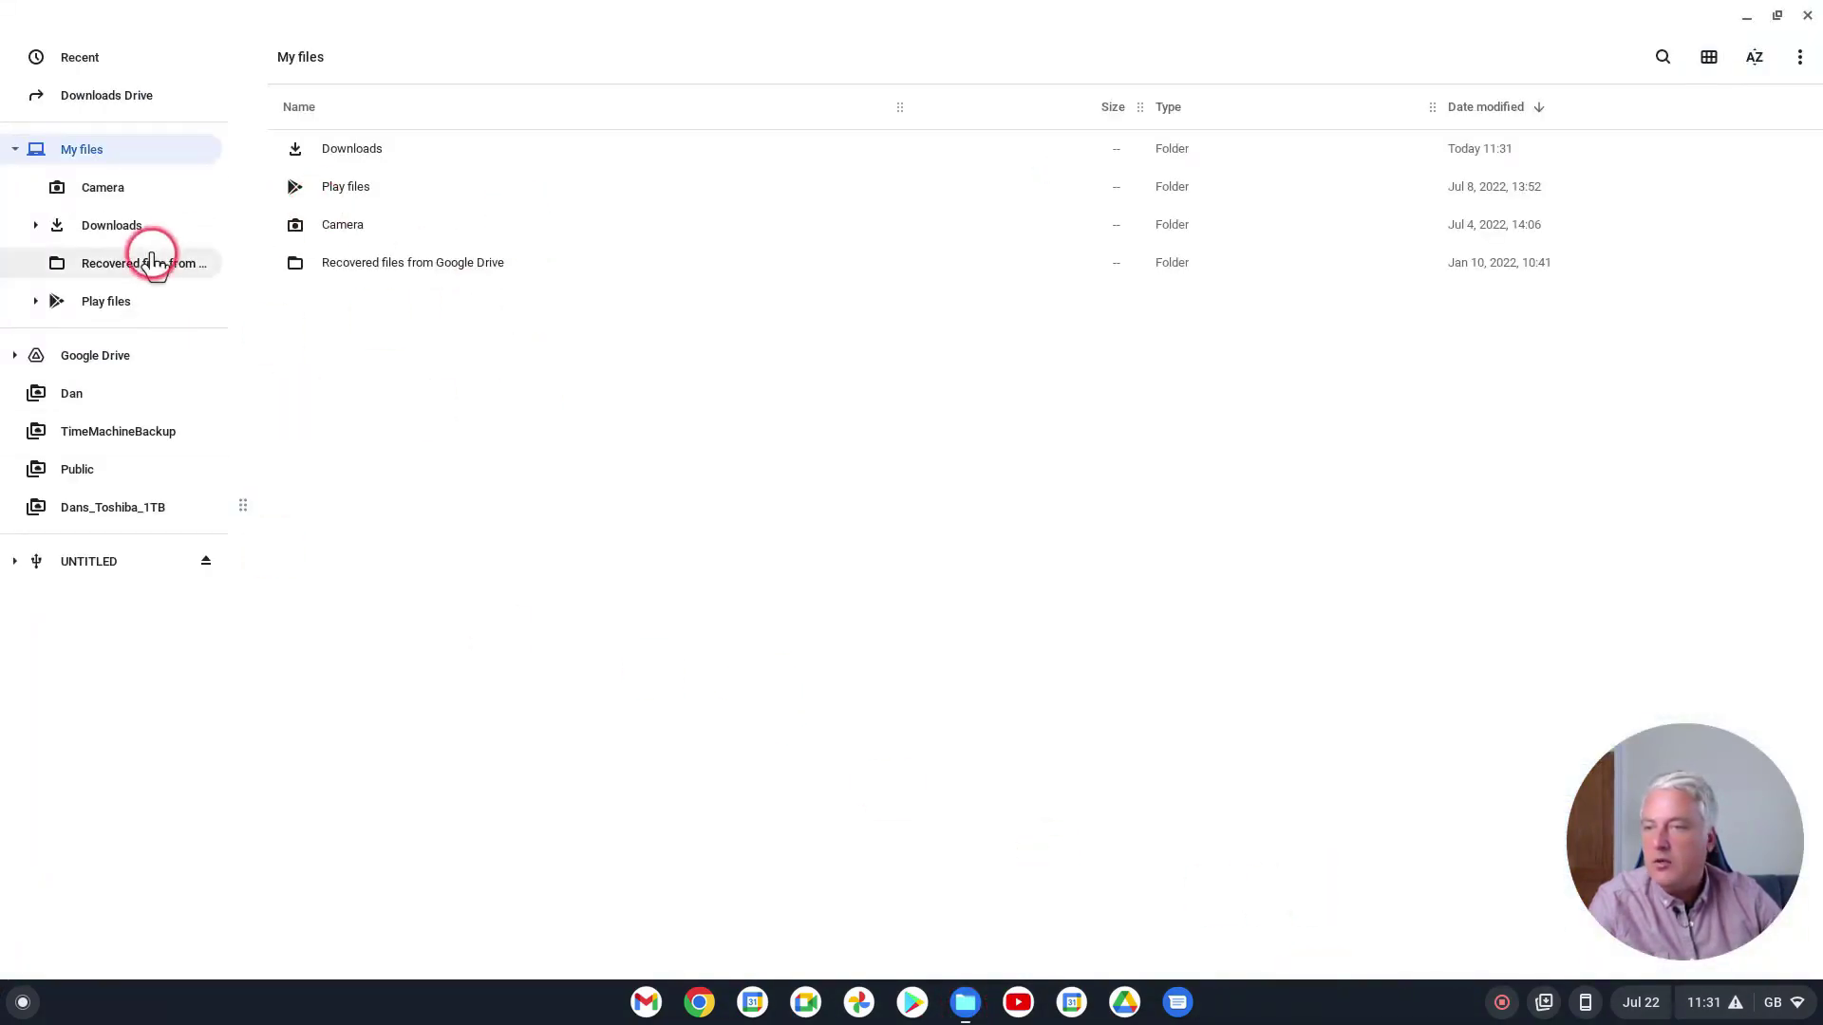
pyautogui.doubleClick(351, 152)
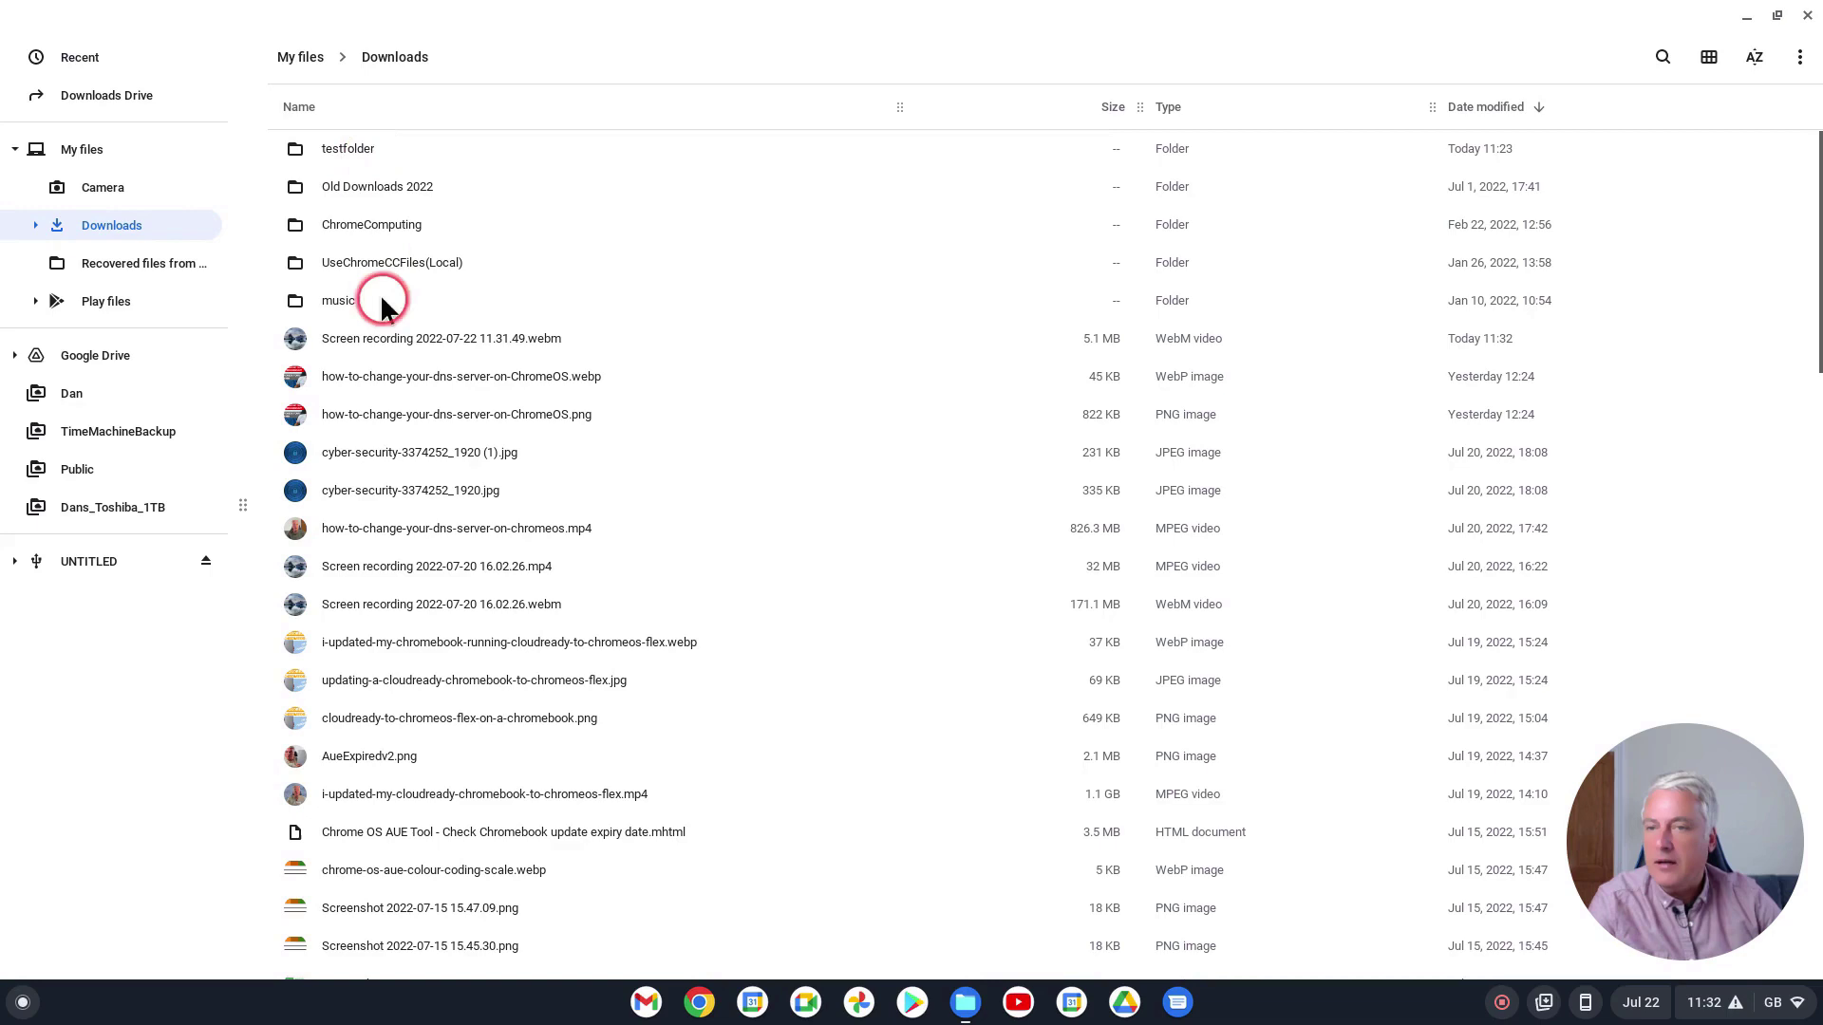
pyautogui.doubleClick(333, 149)
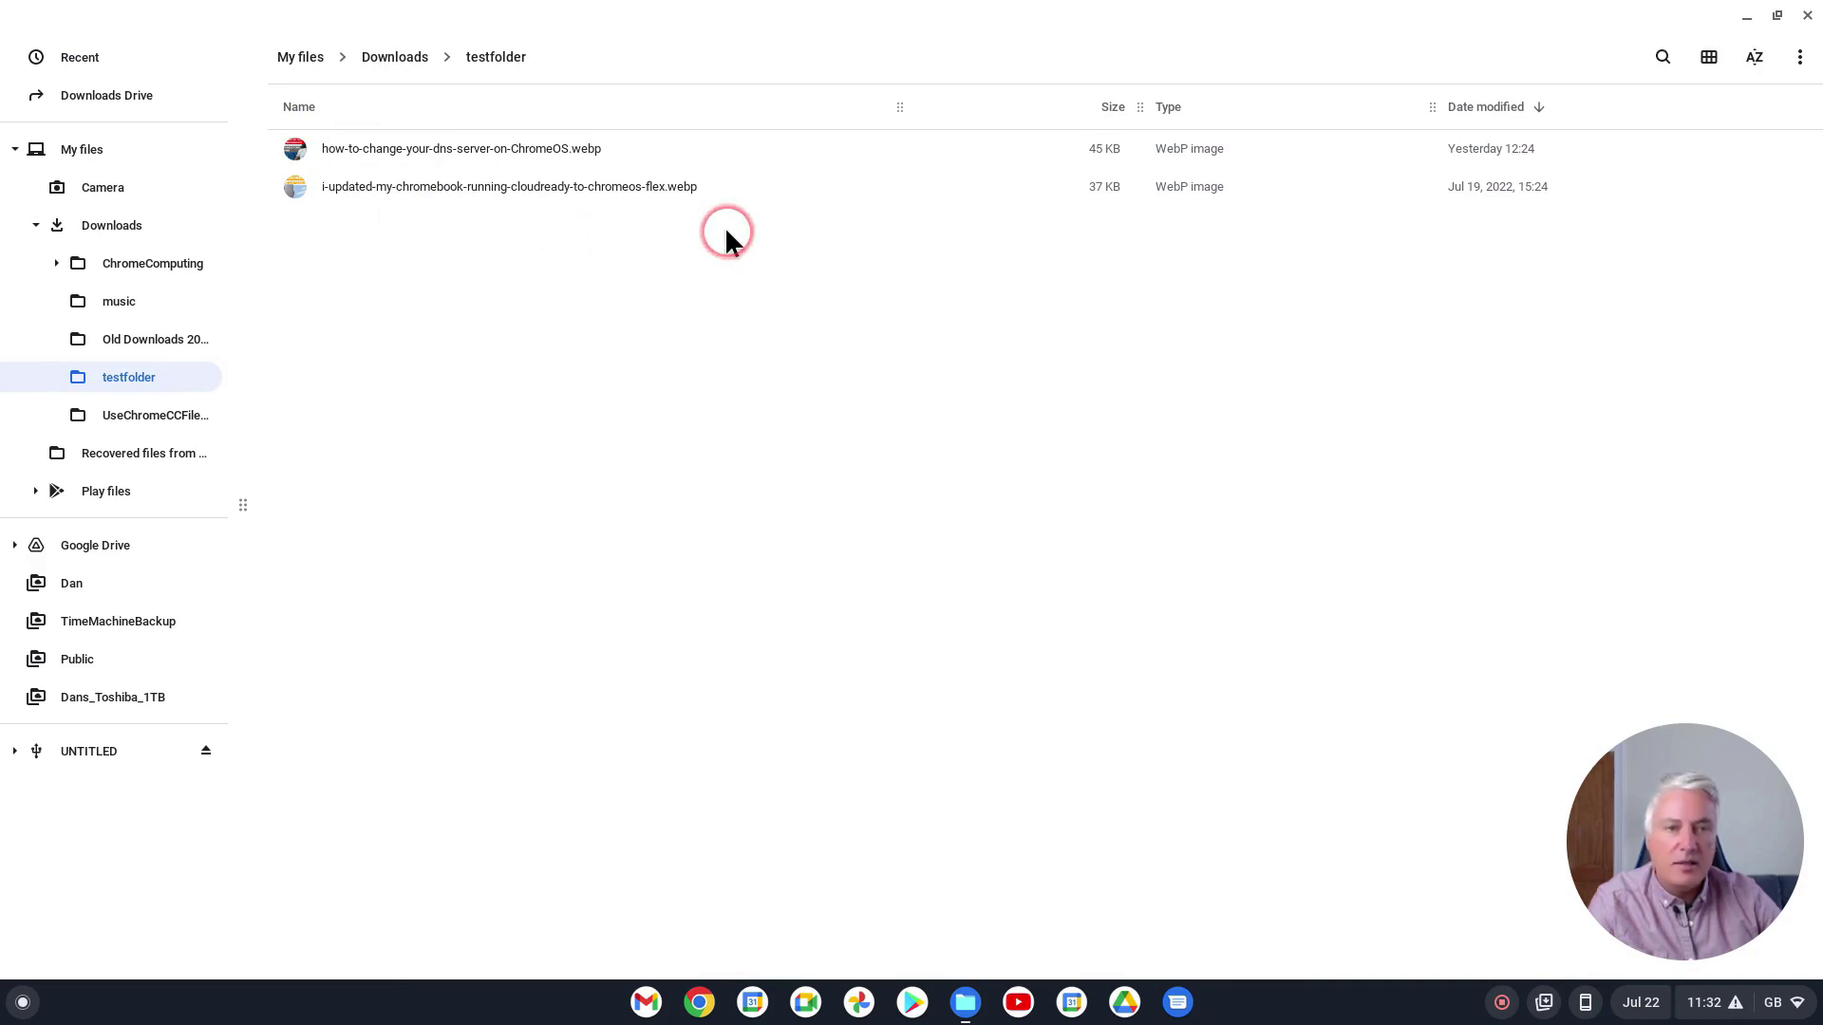
pyautogui.click(1797, 60)
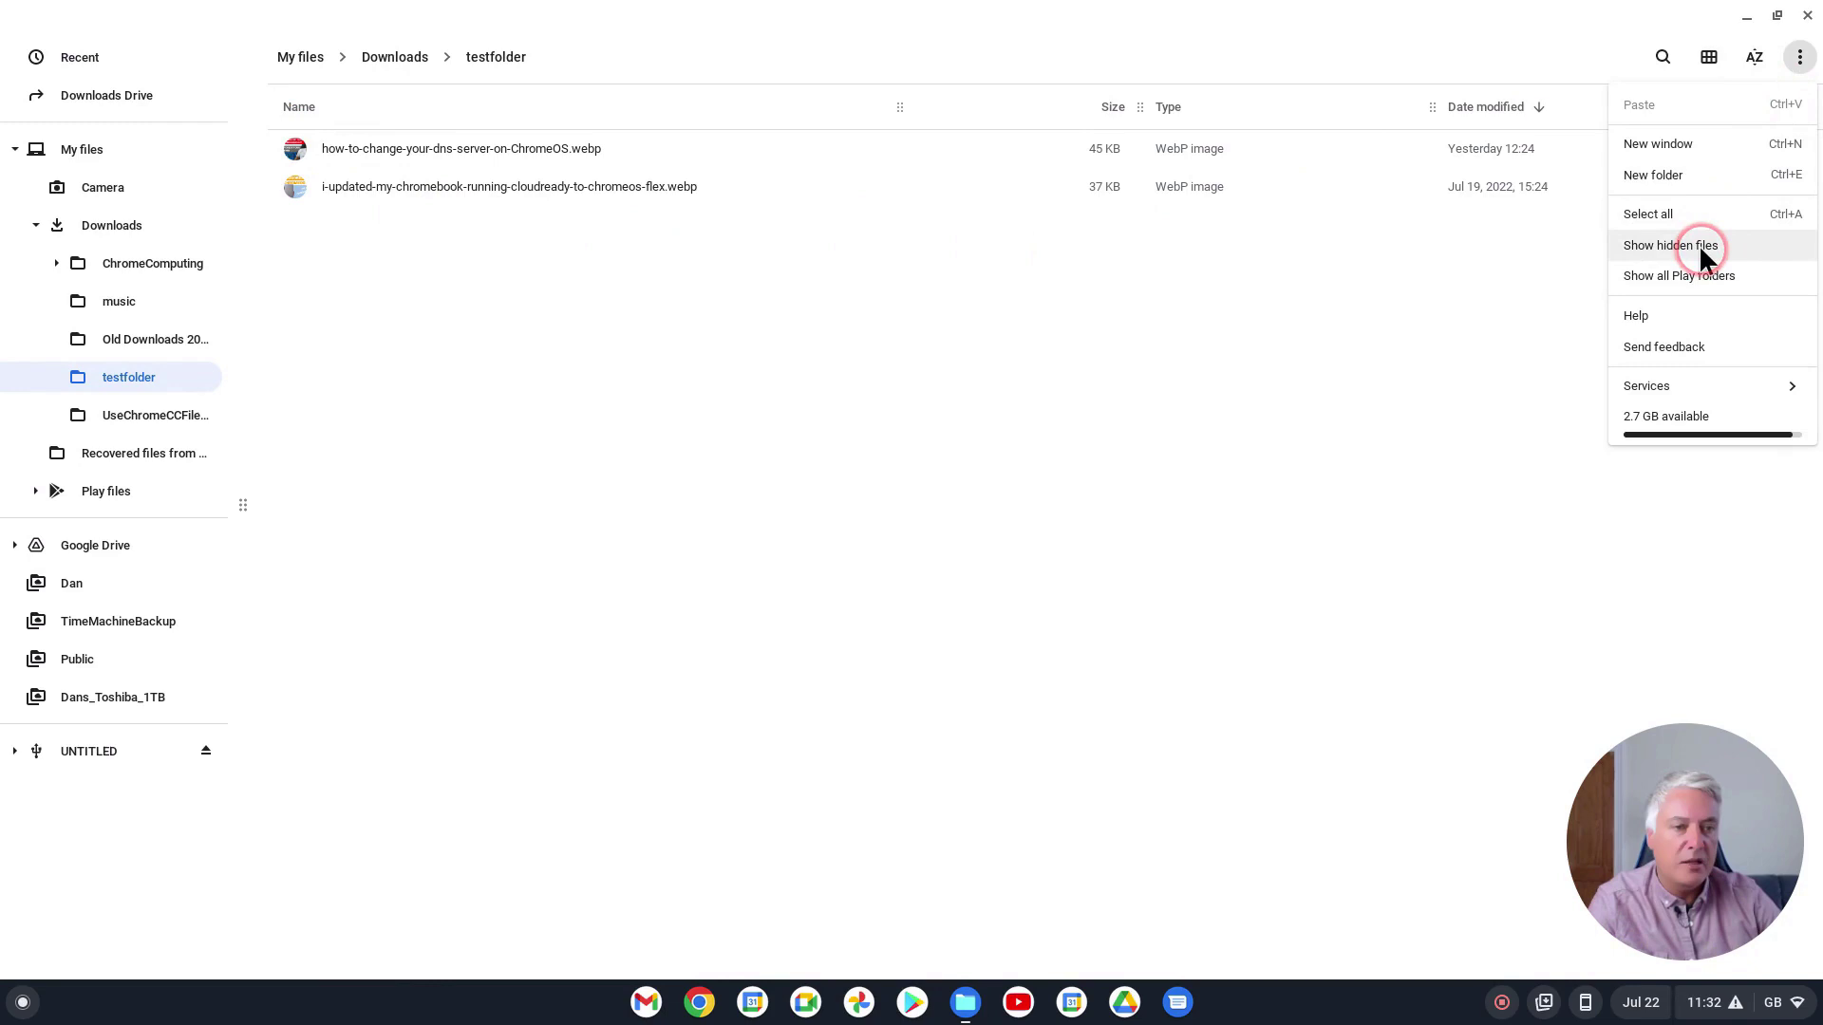
pyautogui.click(1799, 61)
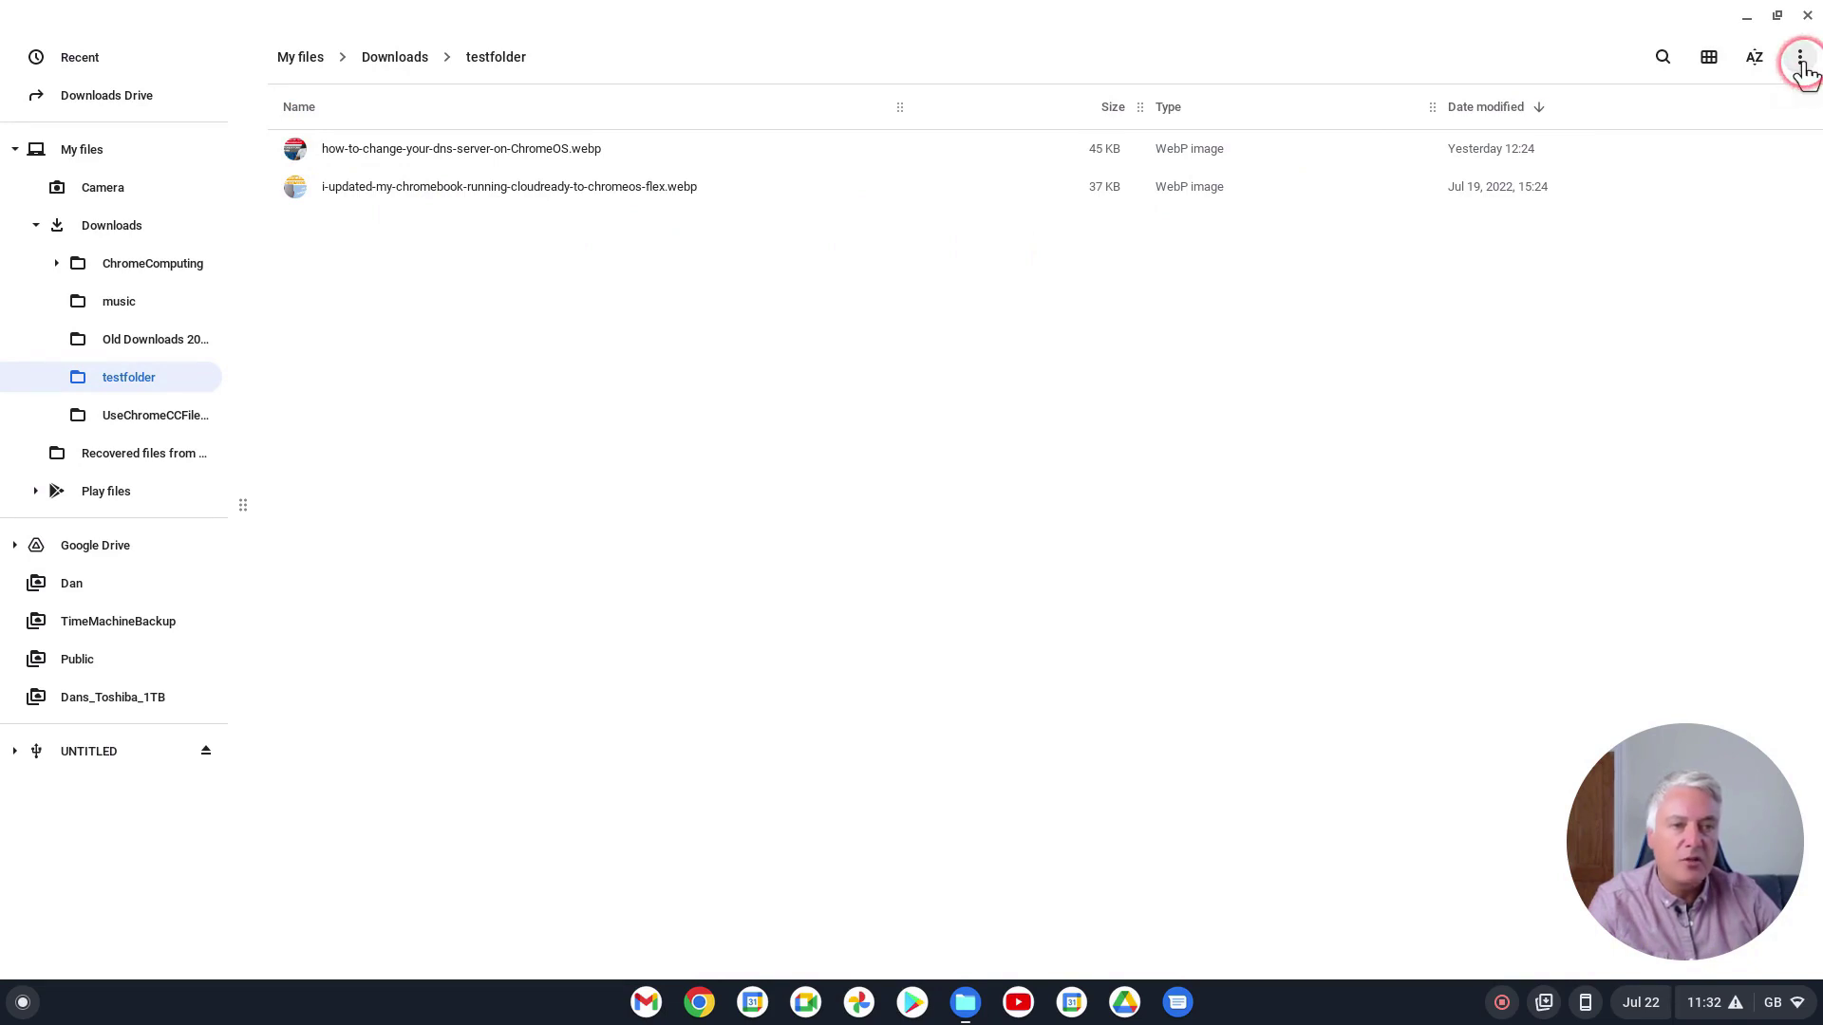
pyautogui.click(364, 152)
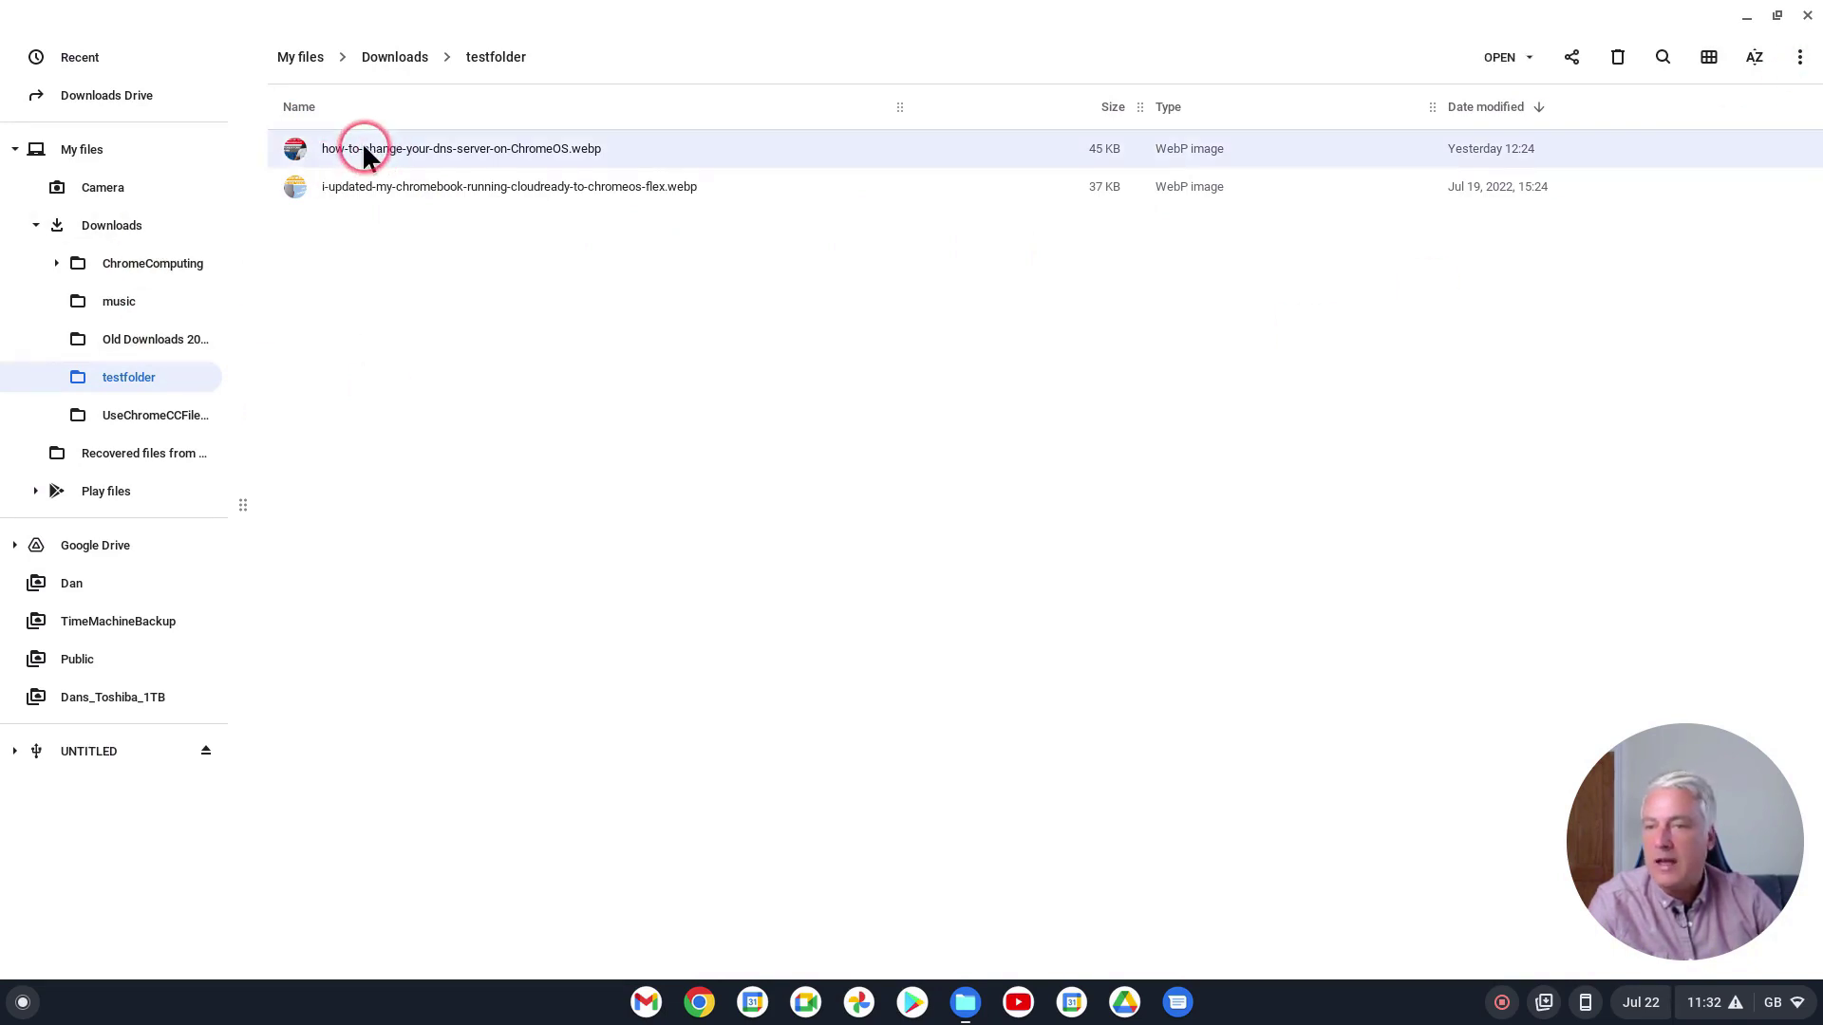
pyautogui.rightClick(365, 150)
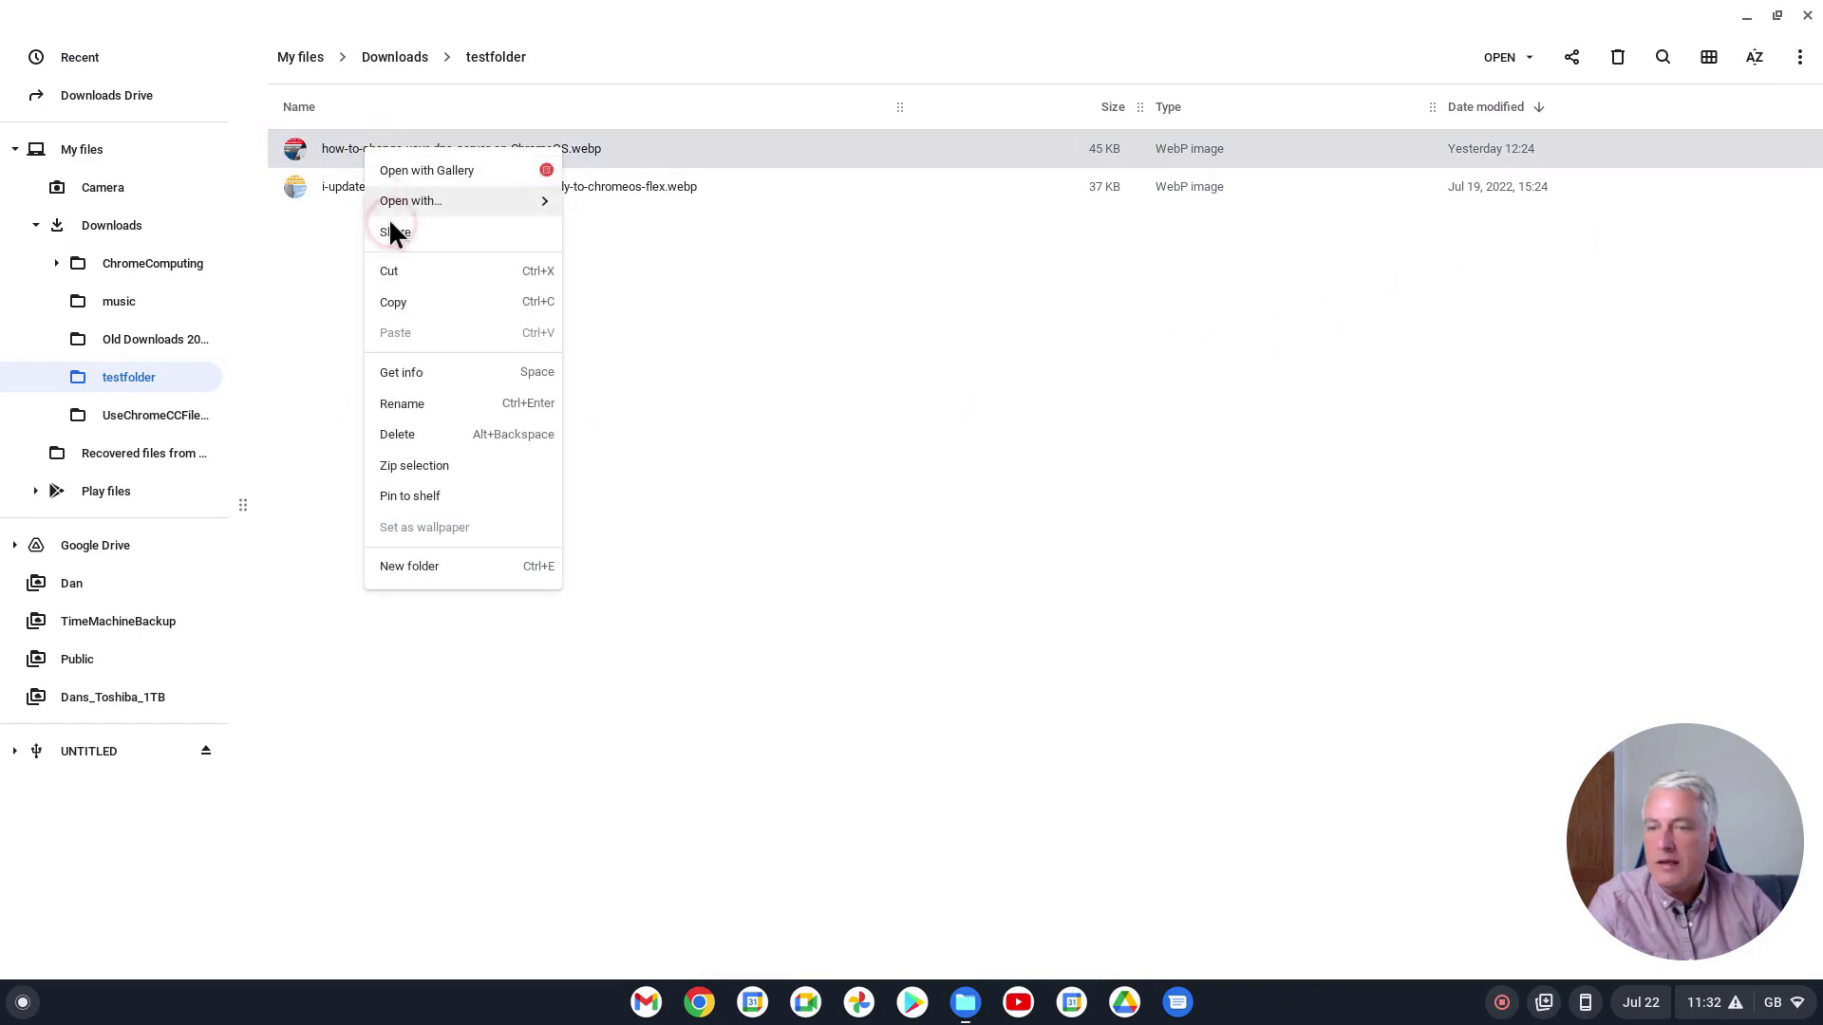
pyautogui.click(438, 407)
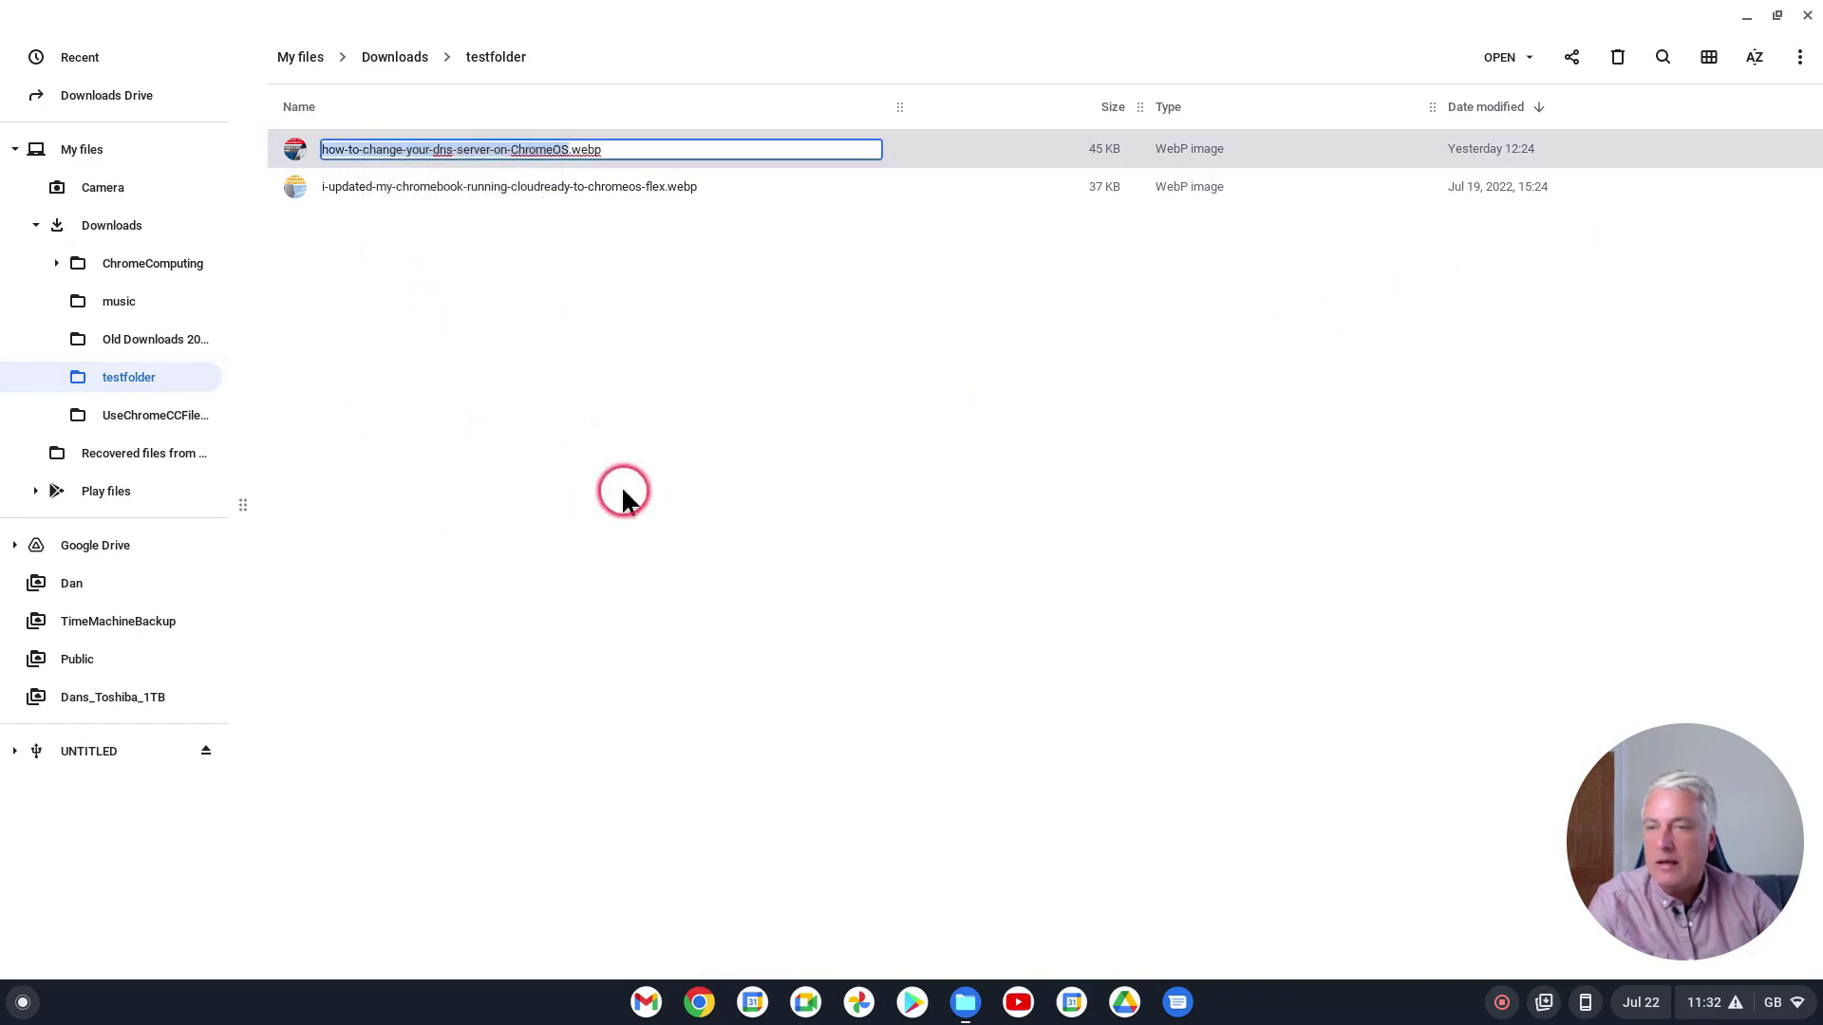
pyautogui.click(325, 149)
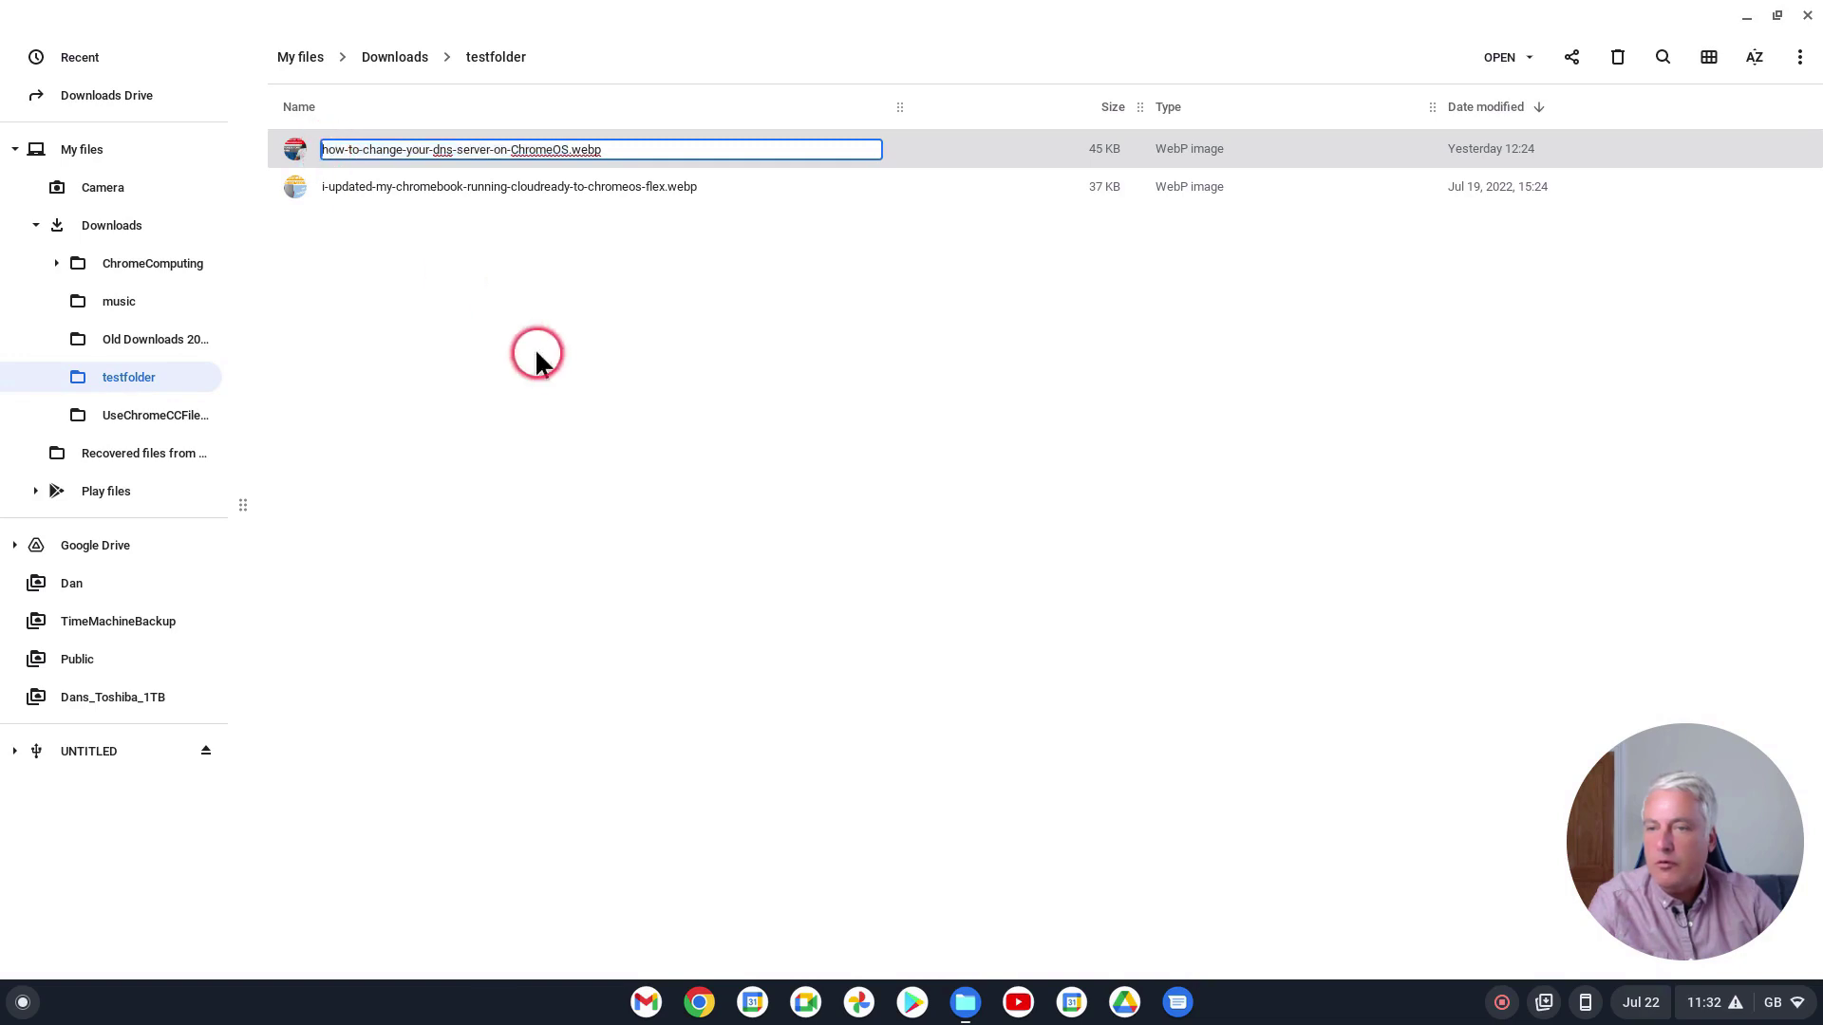
pyautogui.write('.')
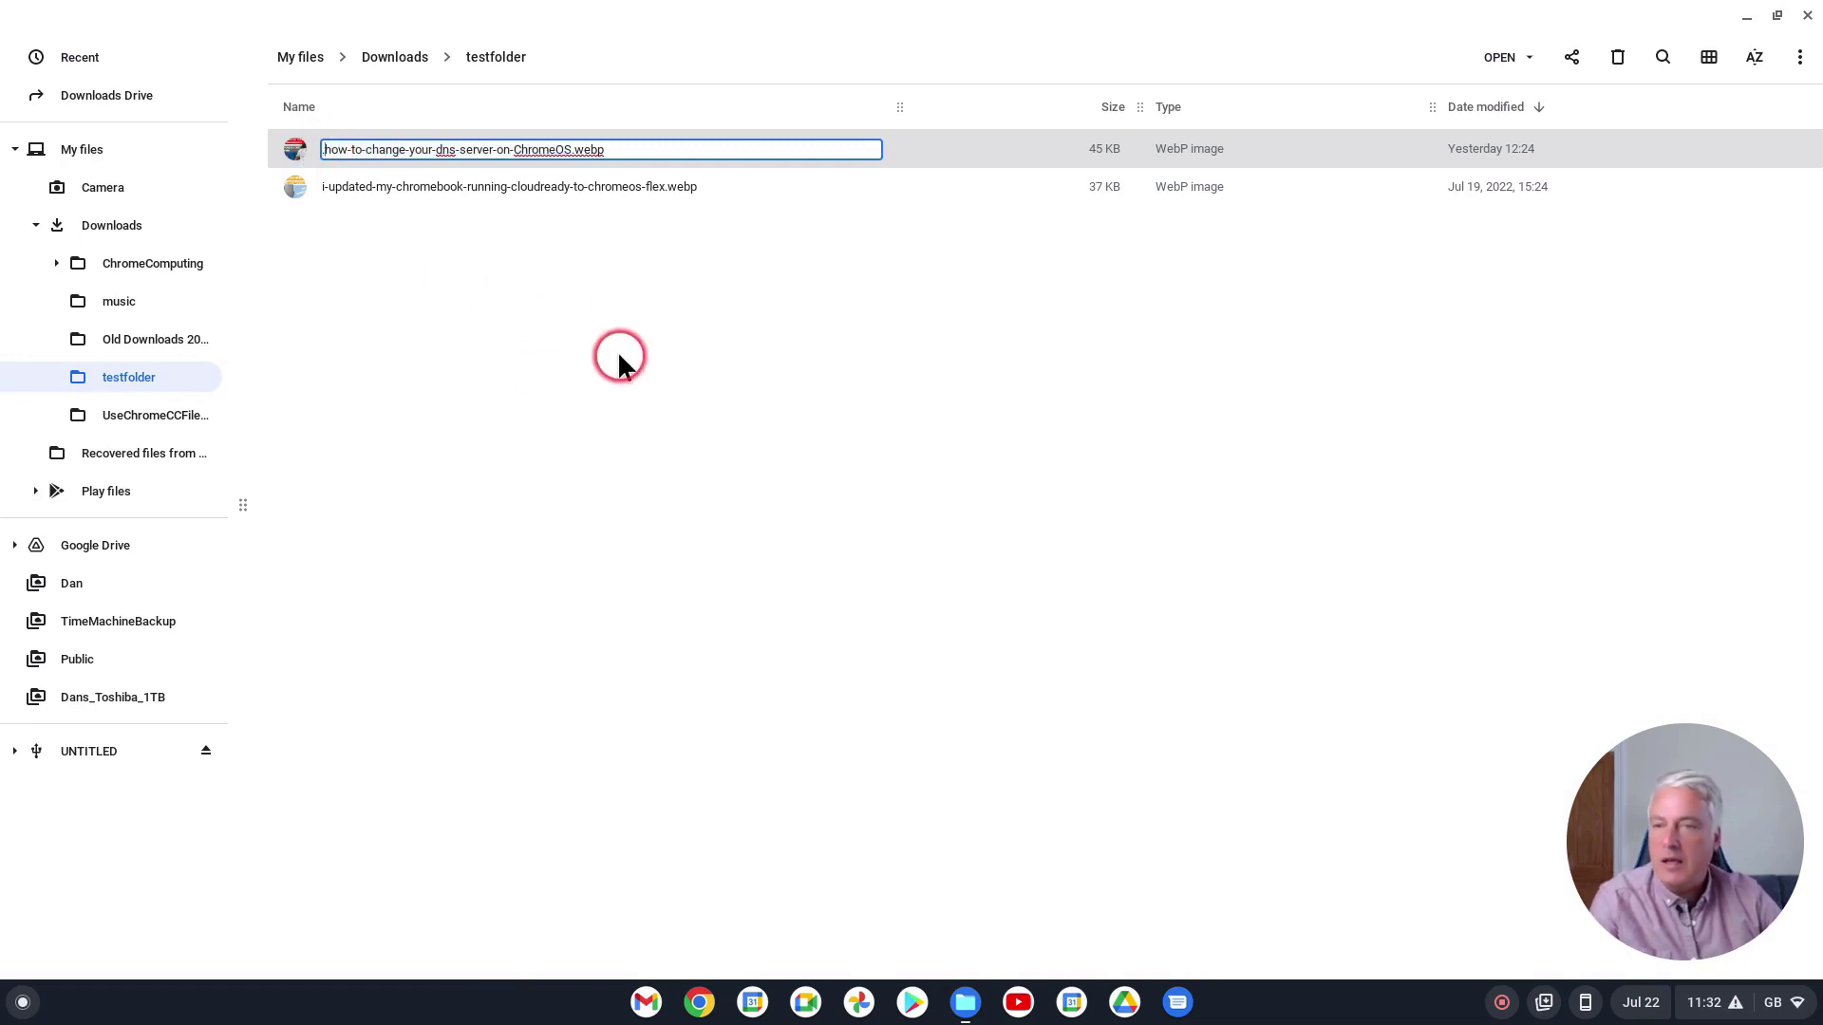
pyautogui.press('Return')
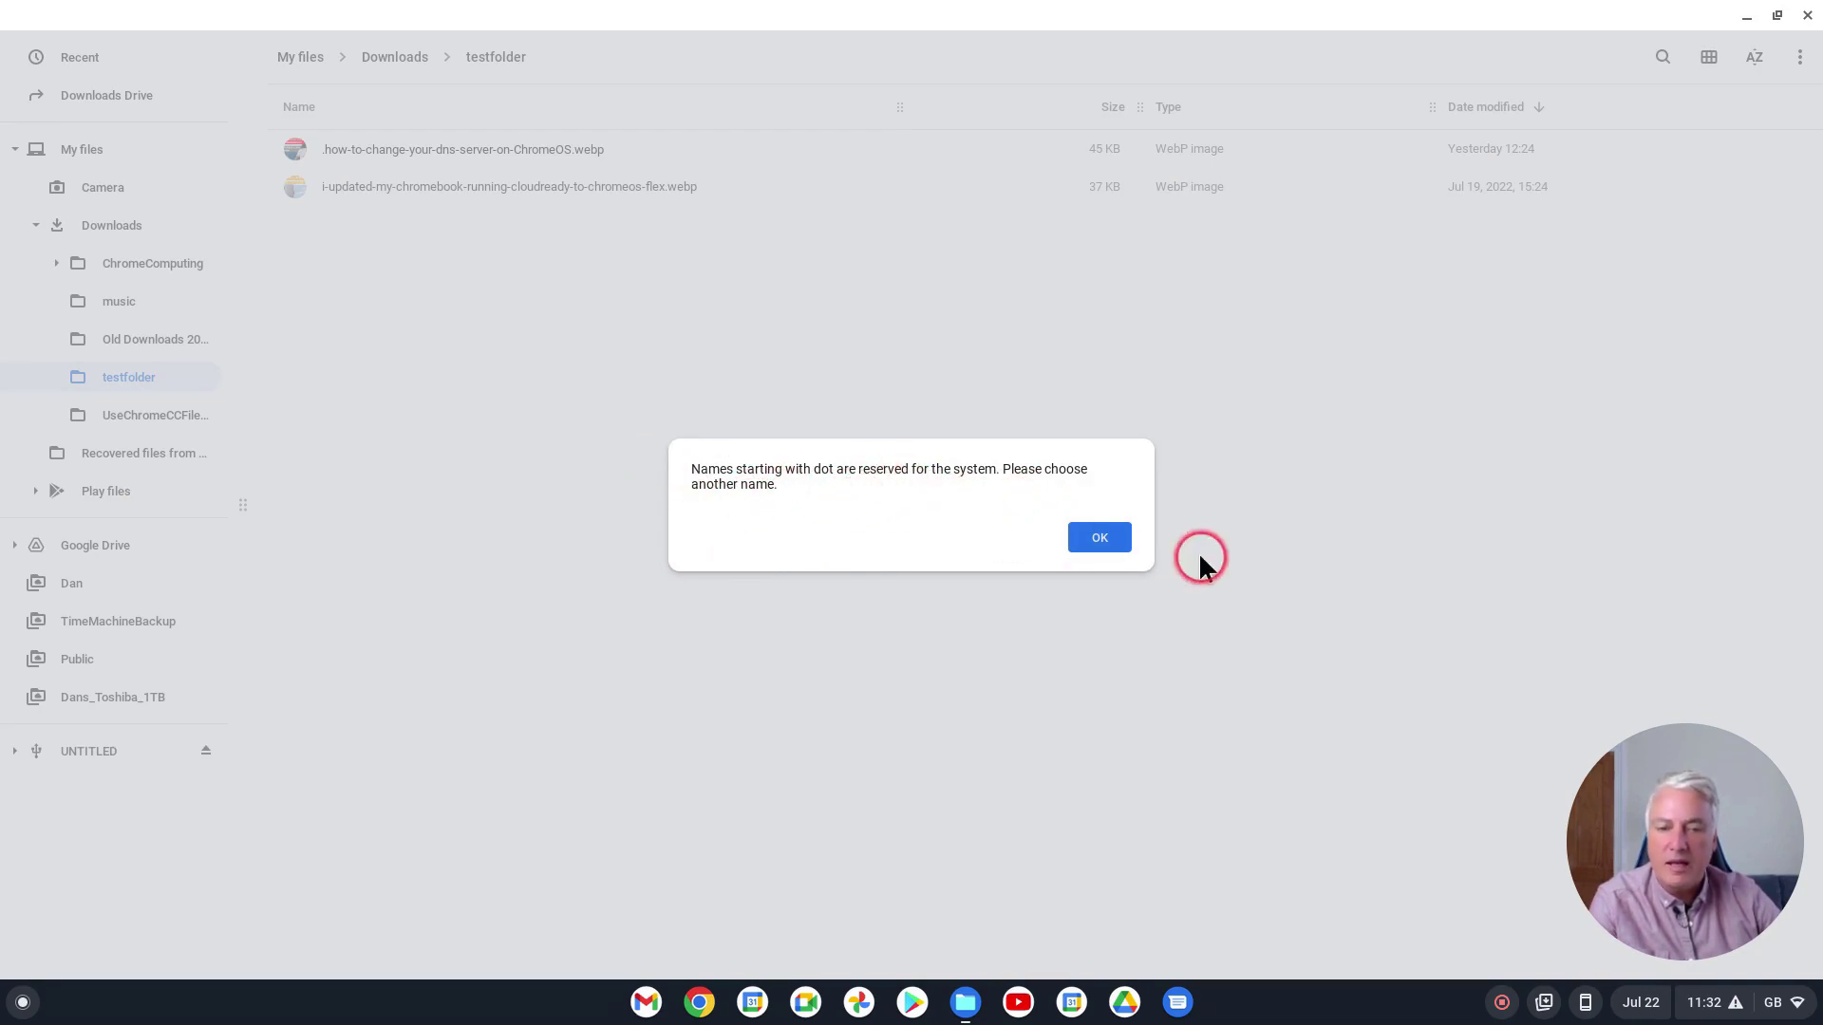
pyautogui.click(1099, 538)
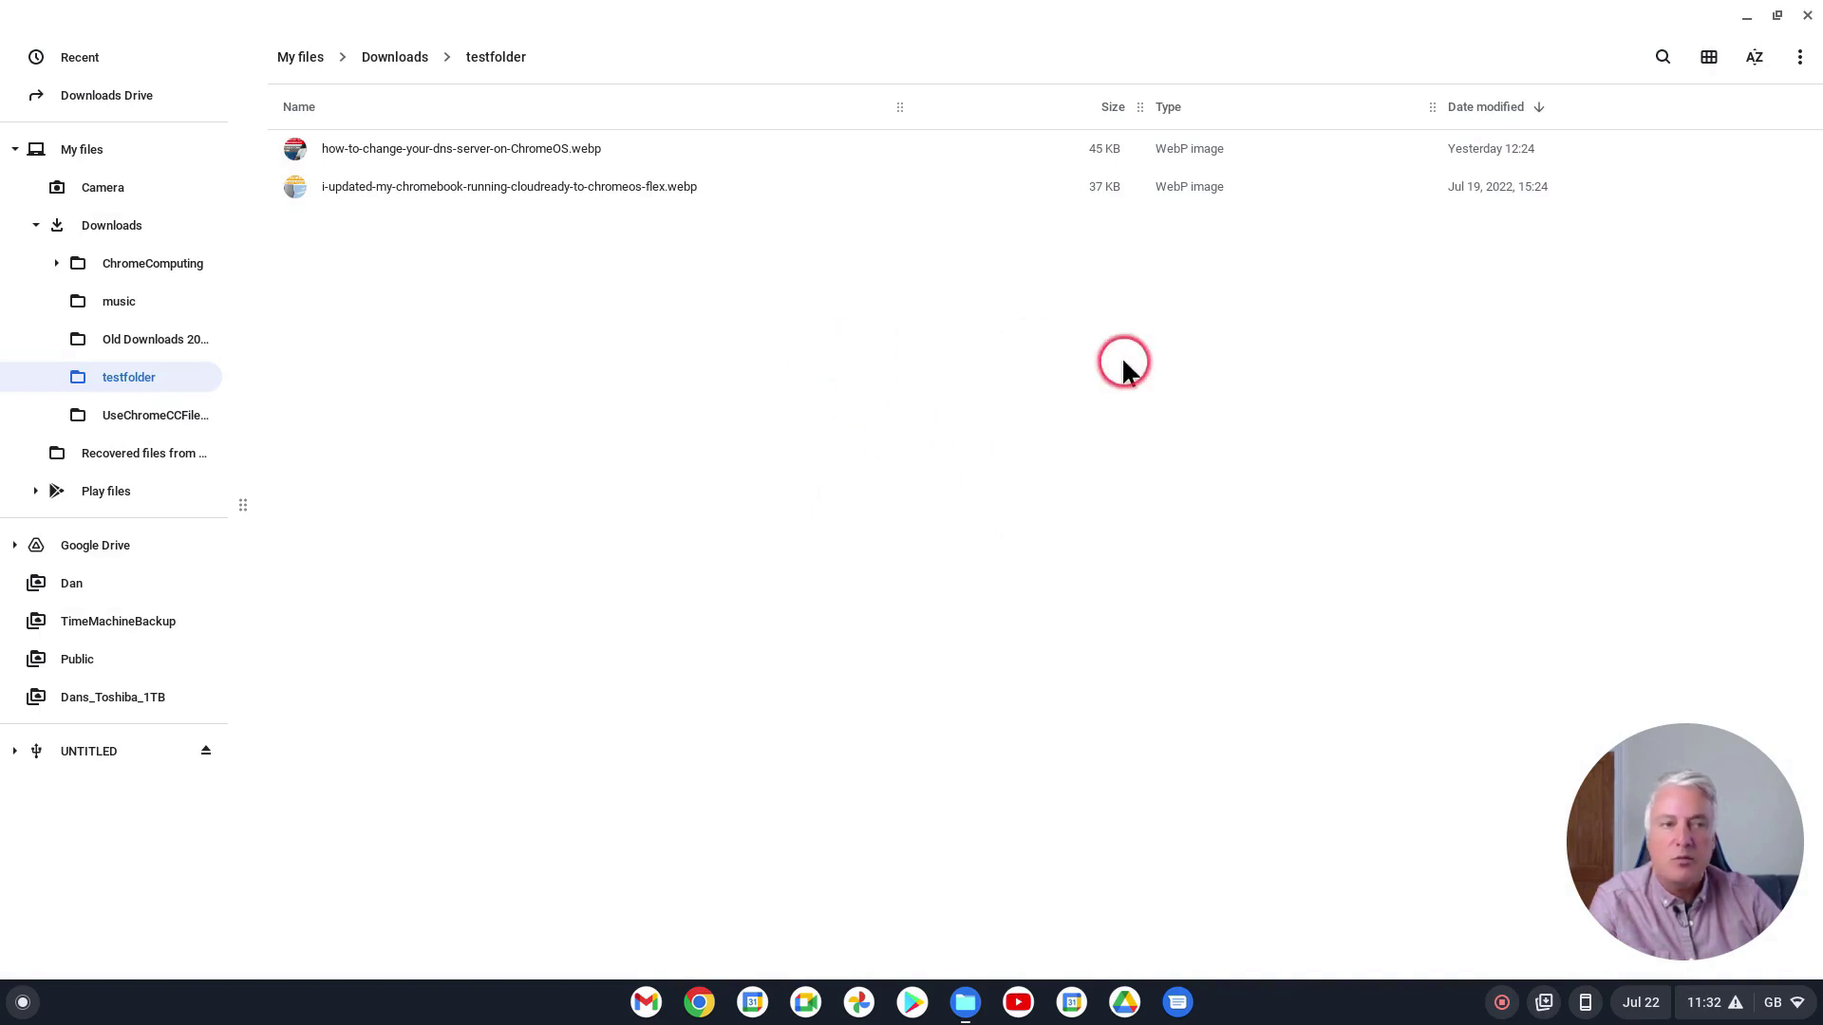
# Turn on Show hidden files, then go back through Downloads into testfolder.
pyautogui.click(1797, 55)
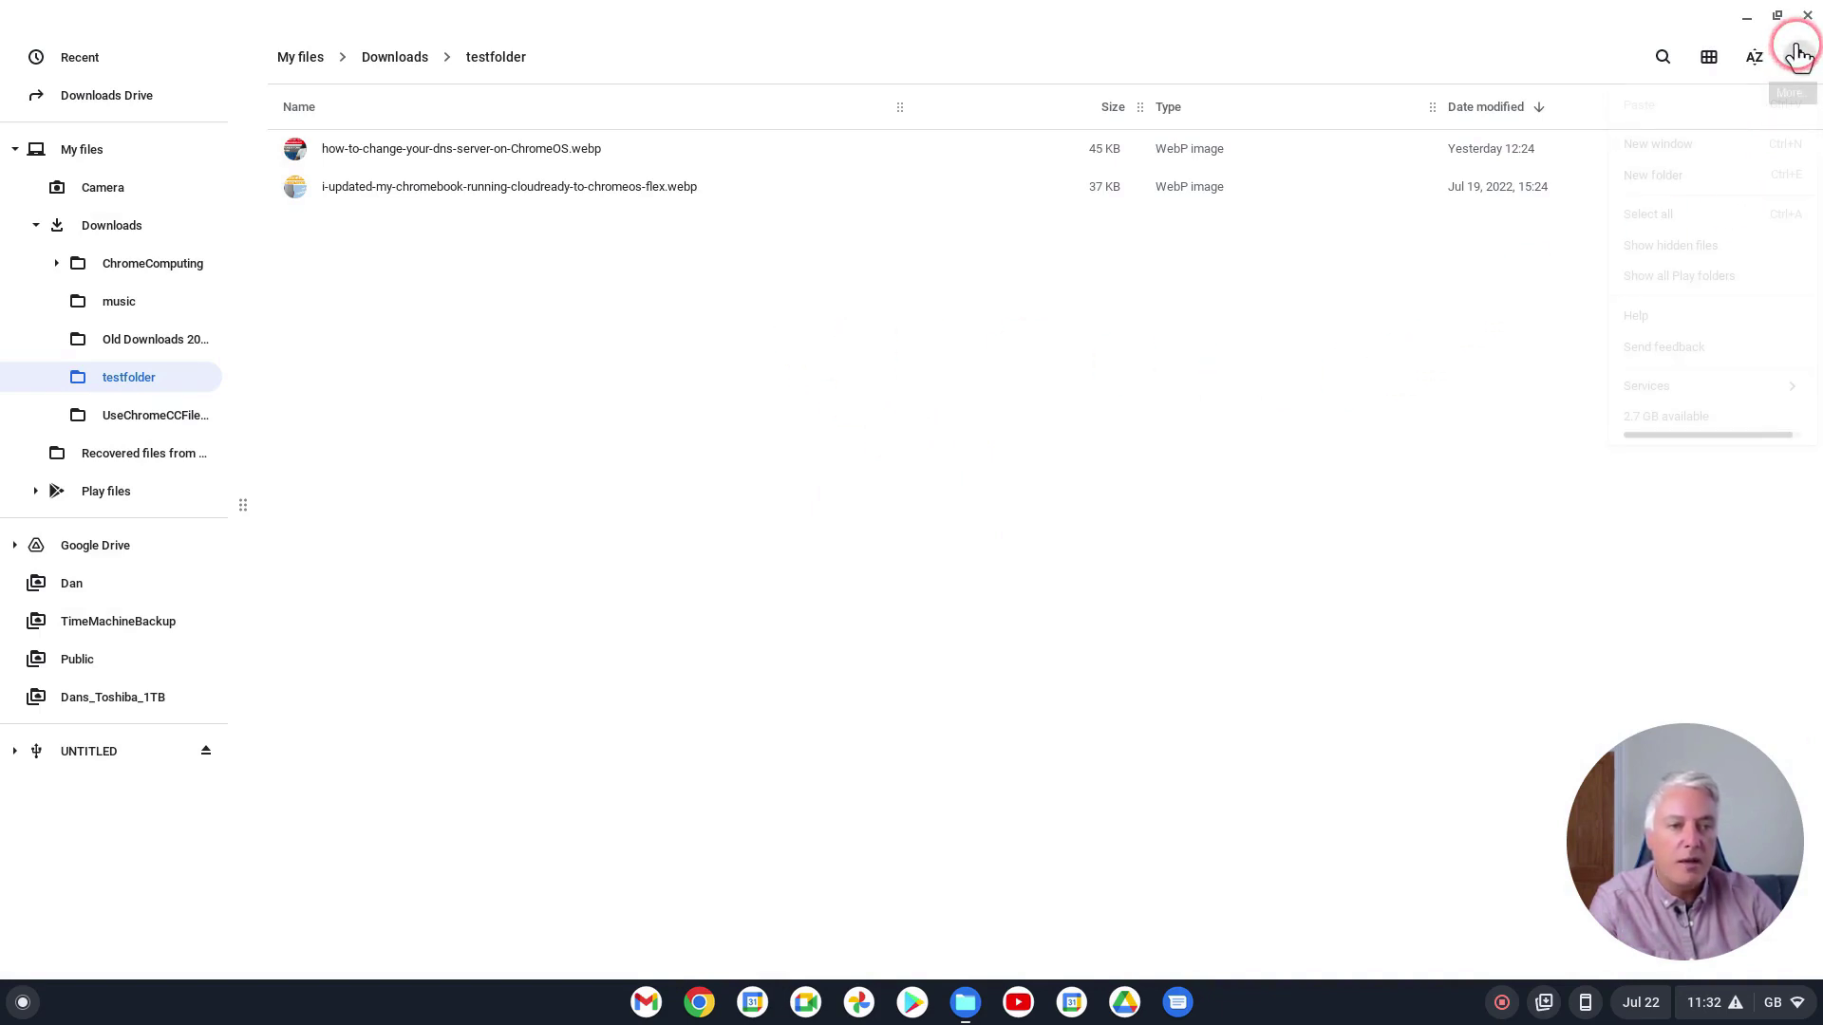
pyautogui.click(1701, 246)
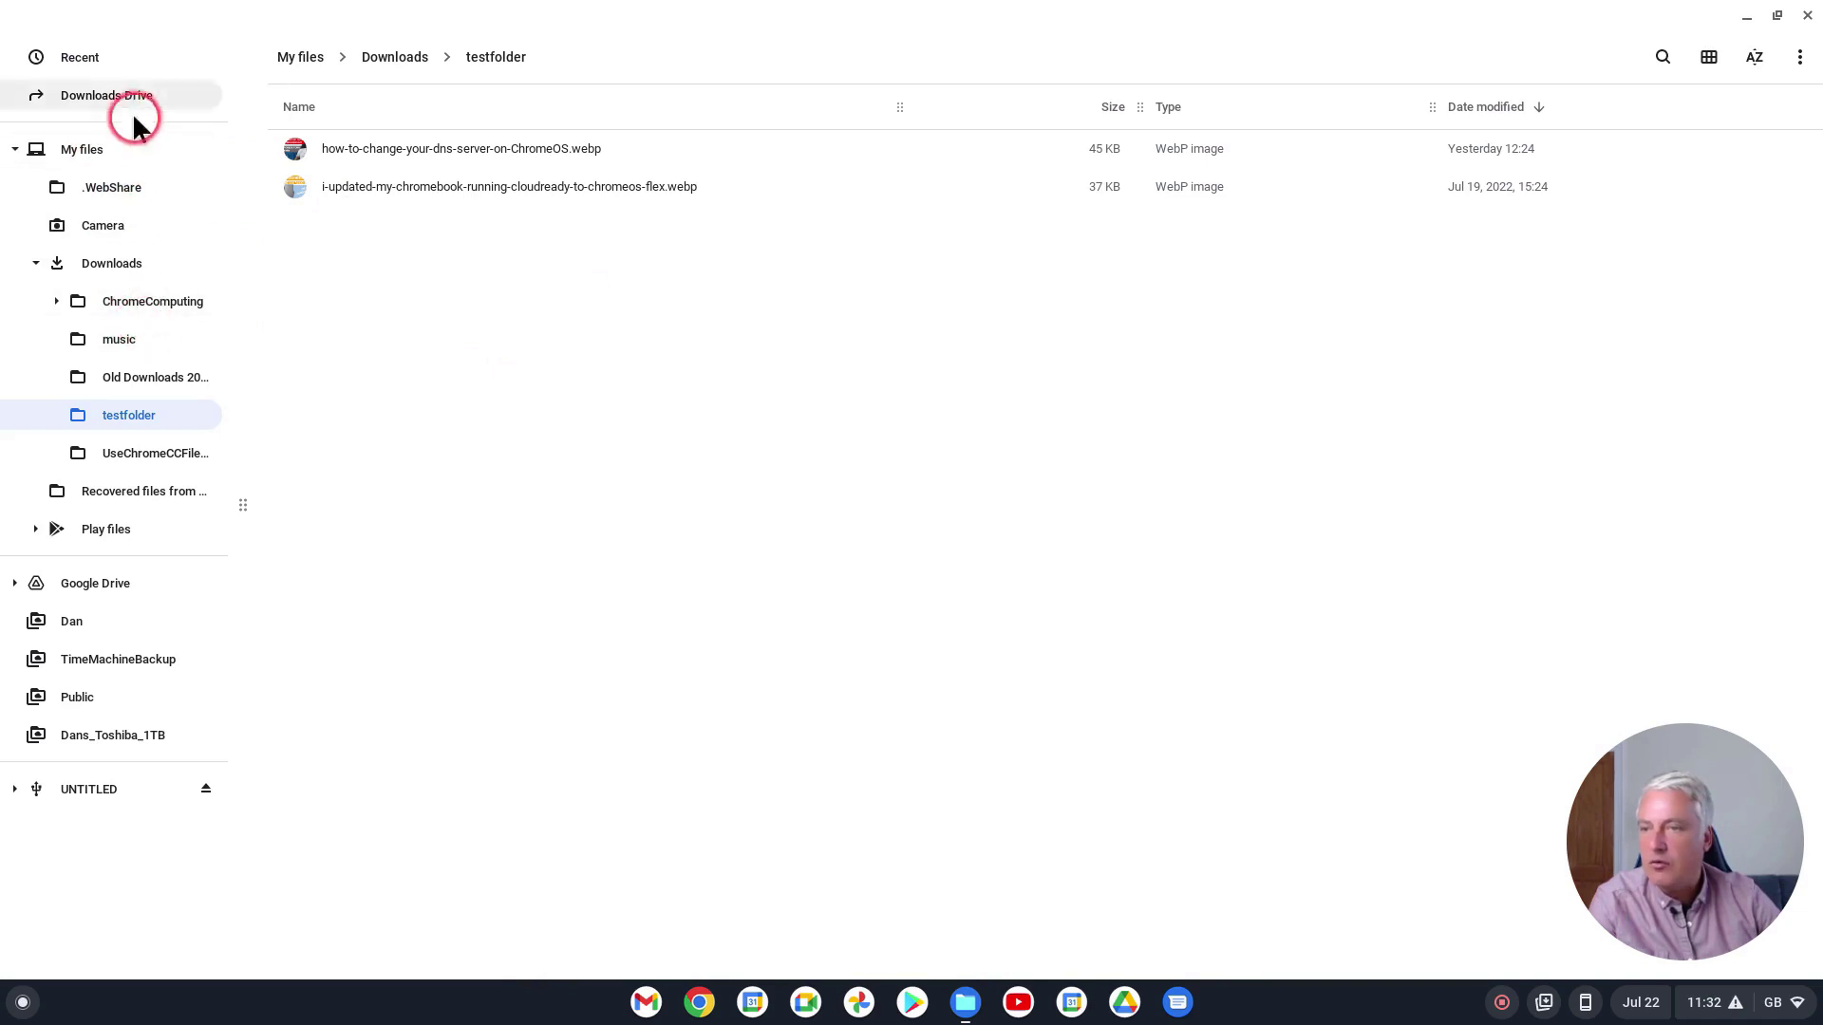
pyautogui.click(375, 59)
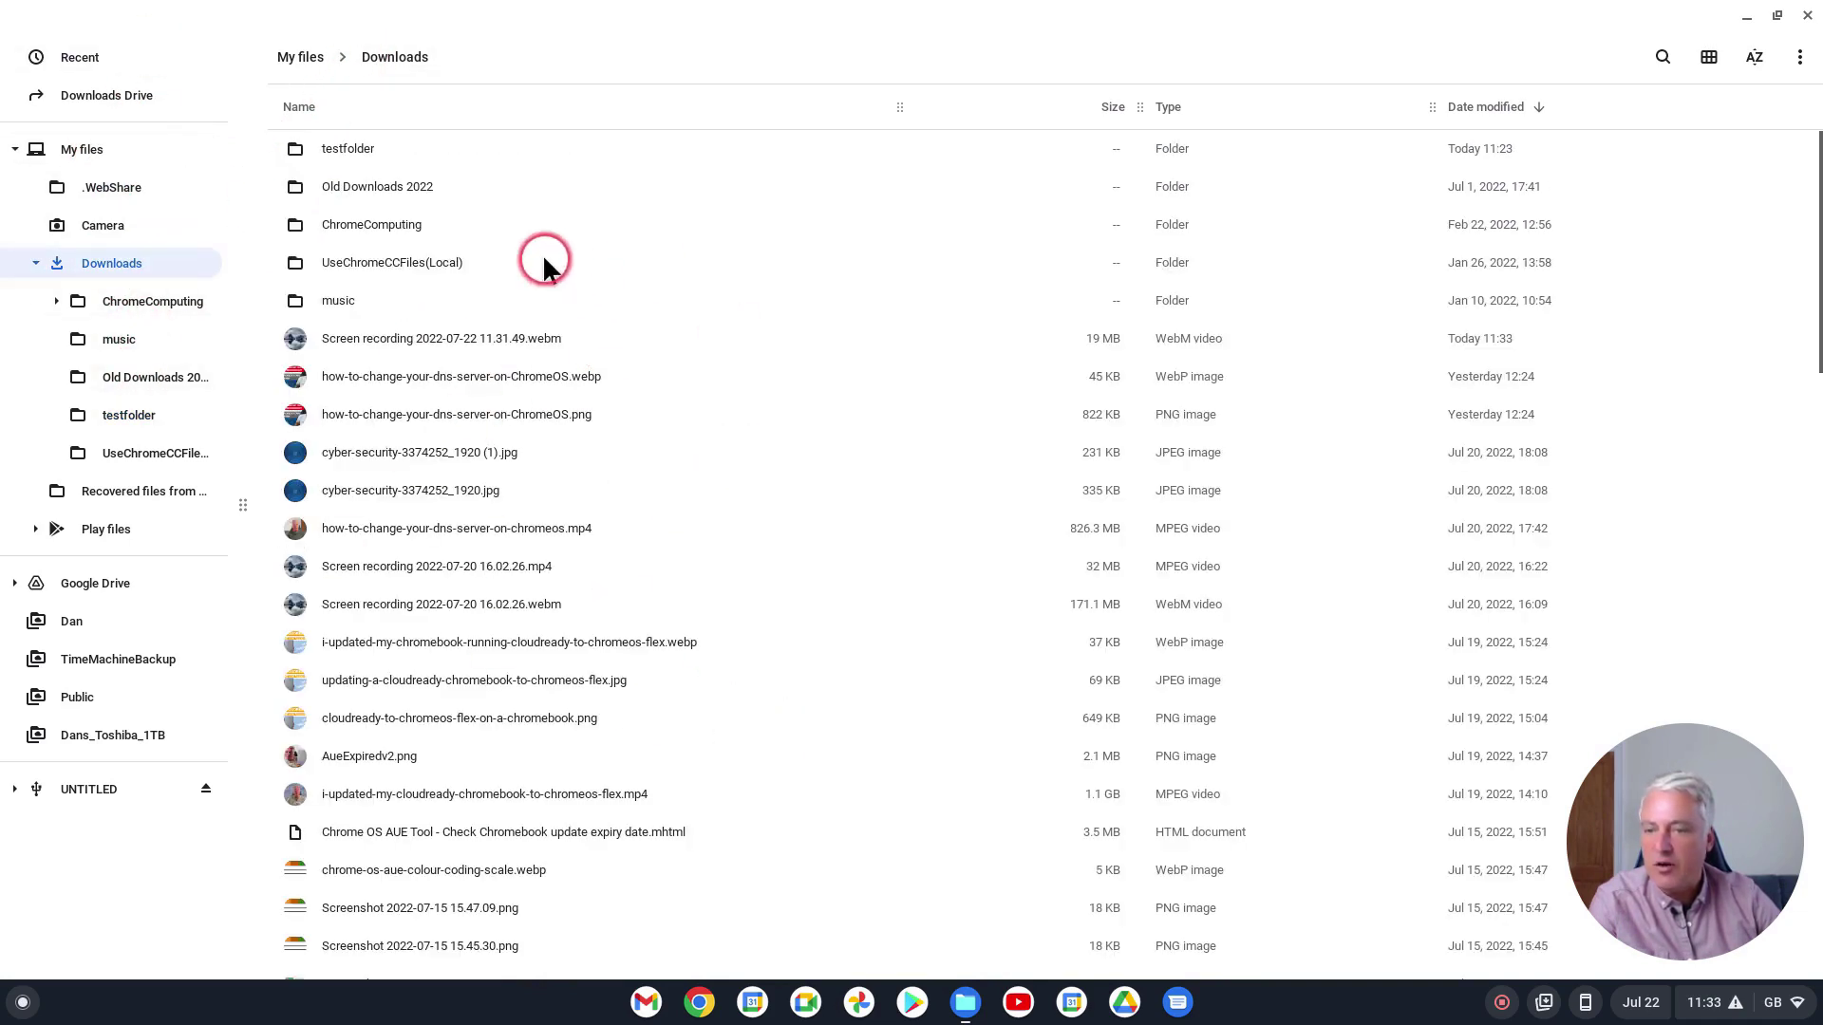
pyautogui.doubleClick(349, 147)
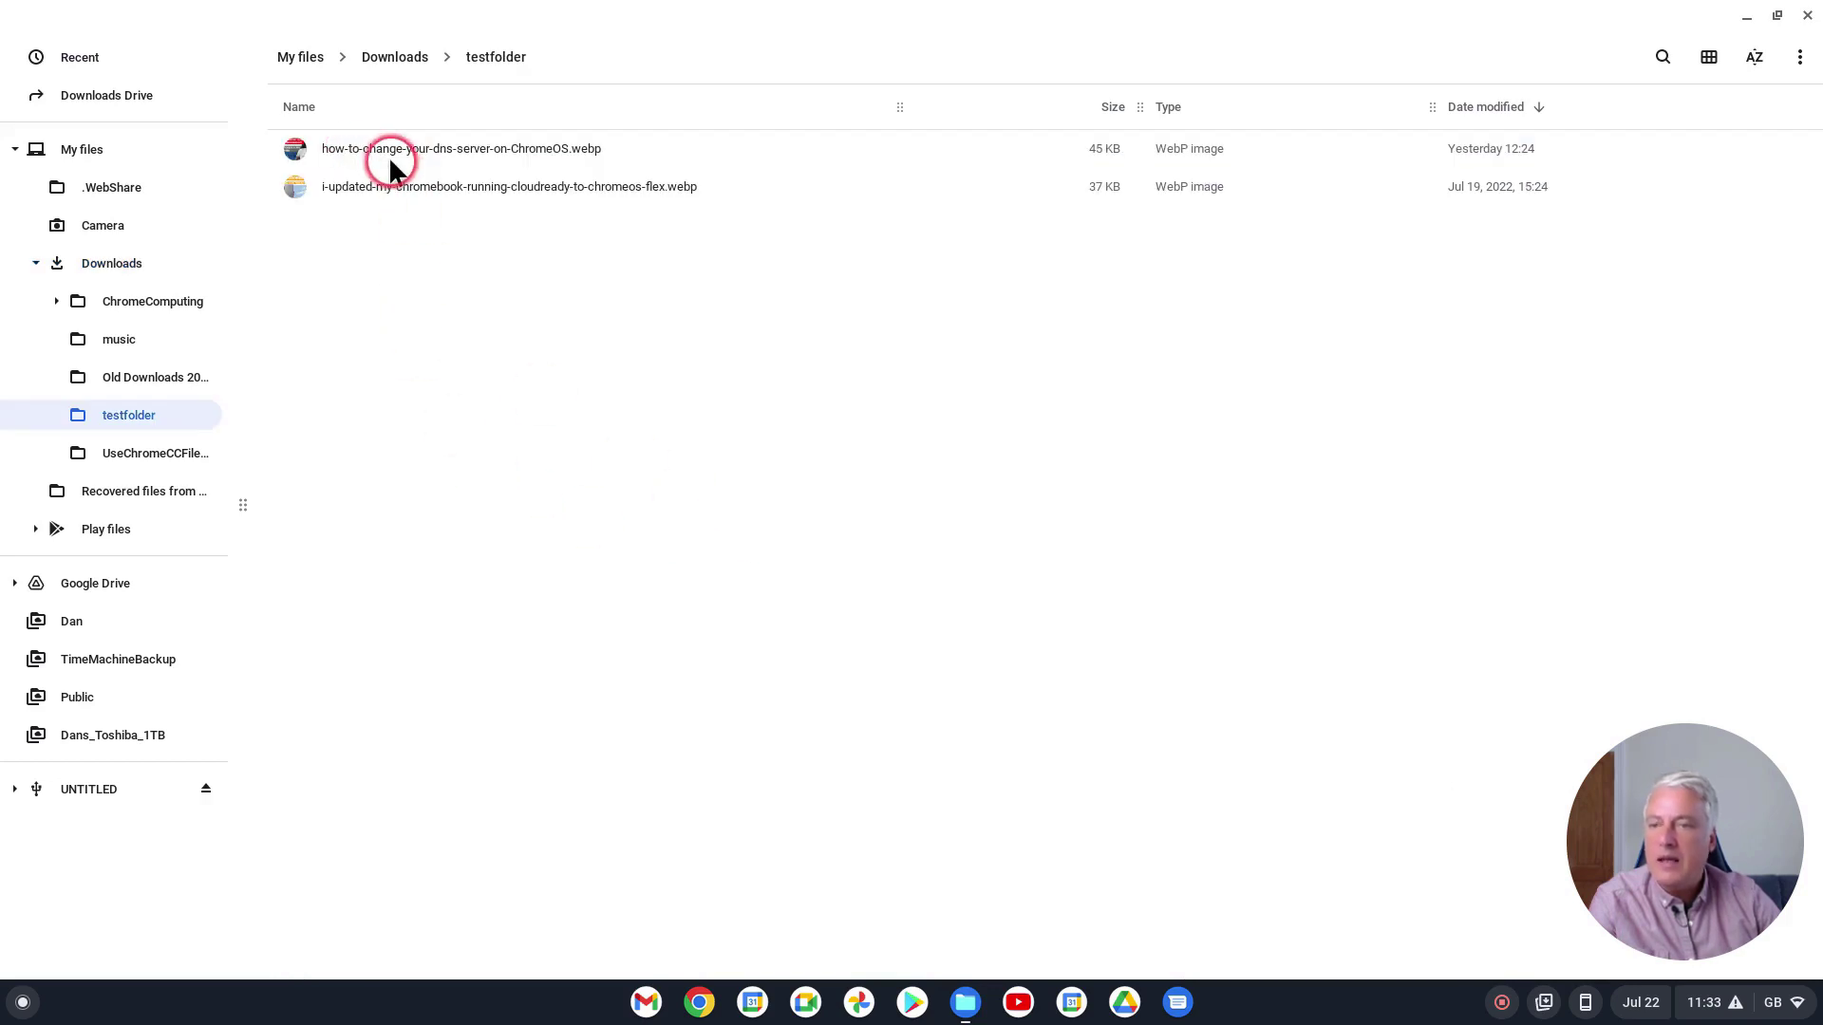
# Rename the 45 KB image to .how-to-change-your-dns-server-on-ChromeOS.webp by adding a leading dot.
pyautogui.click(366, 152)
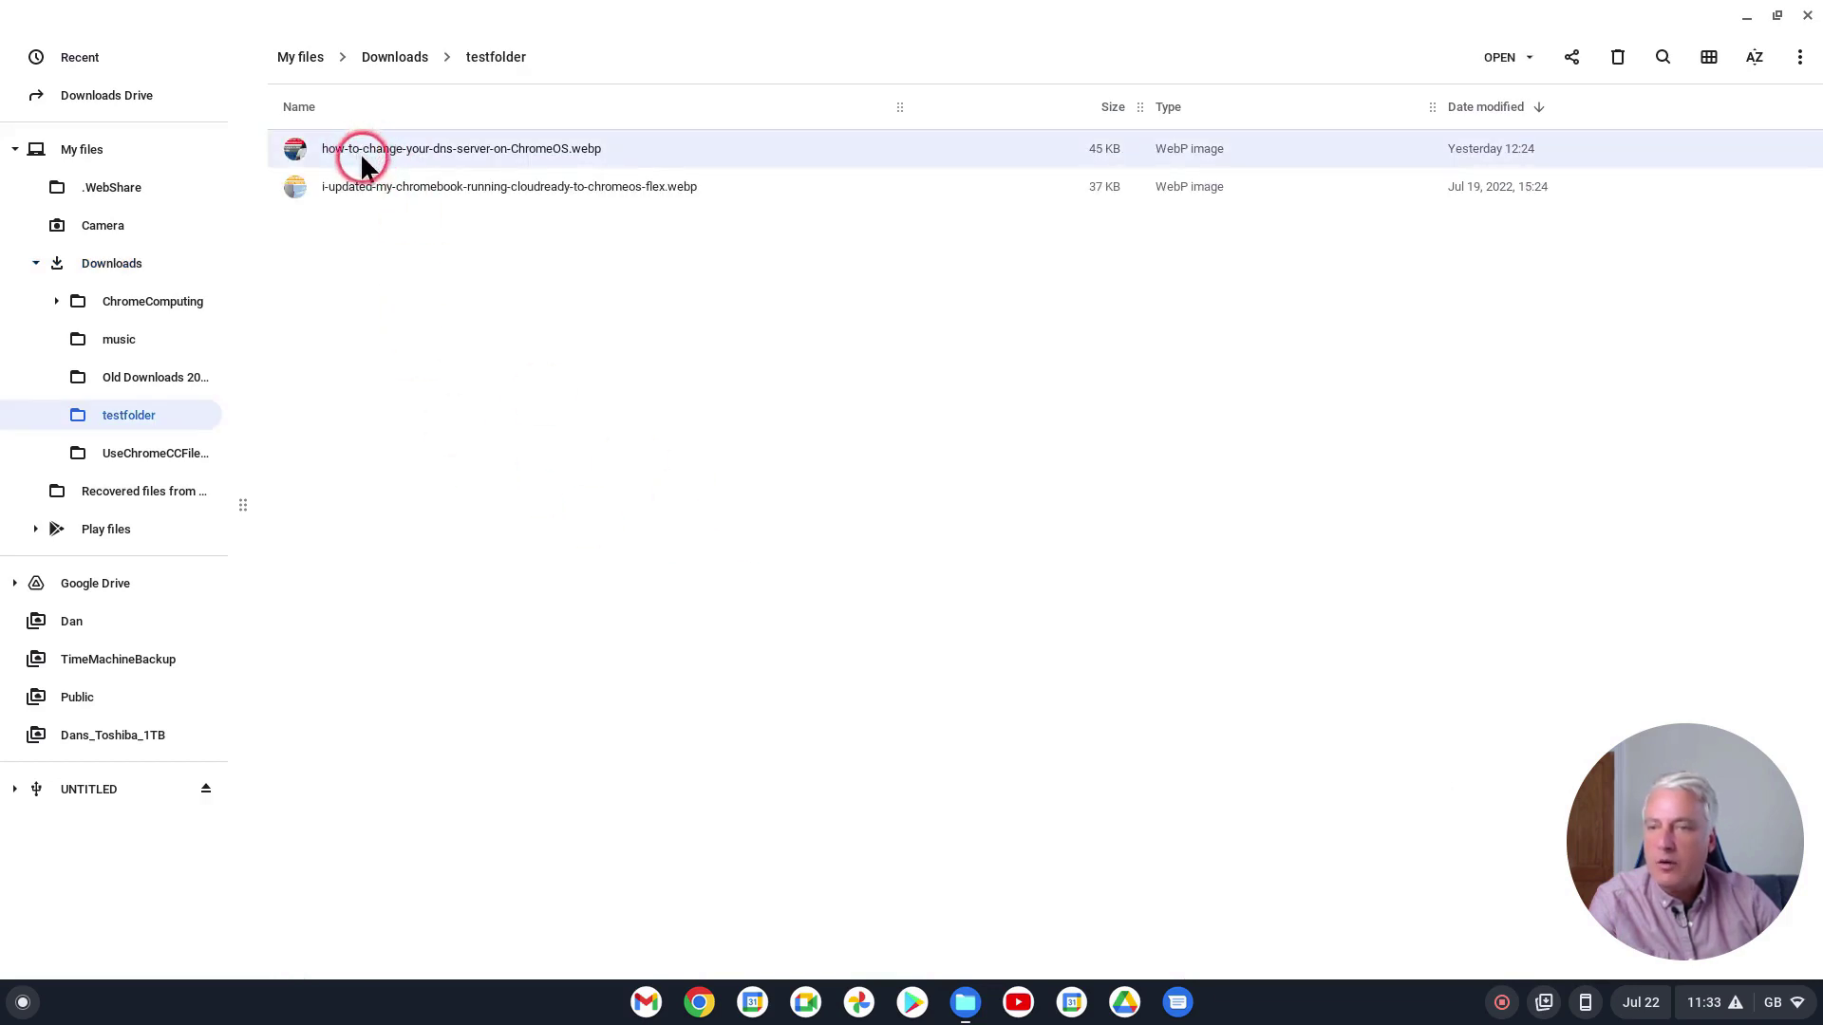
pyautogui.rightClick(376, 161)
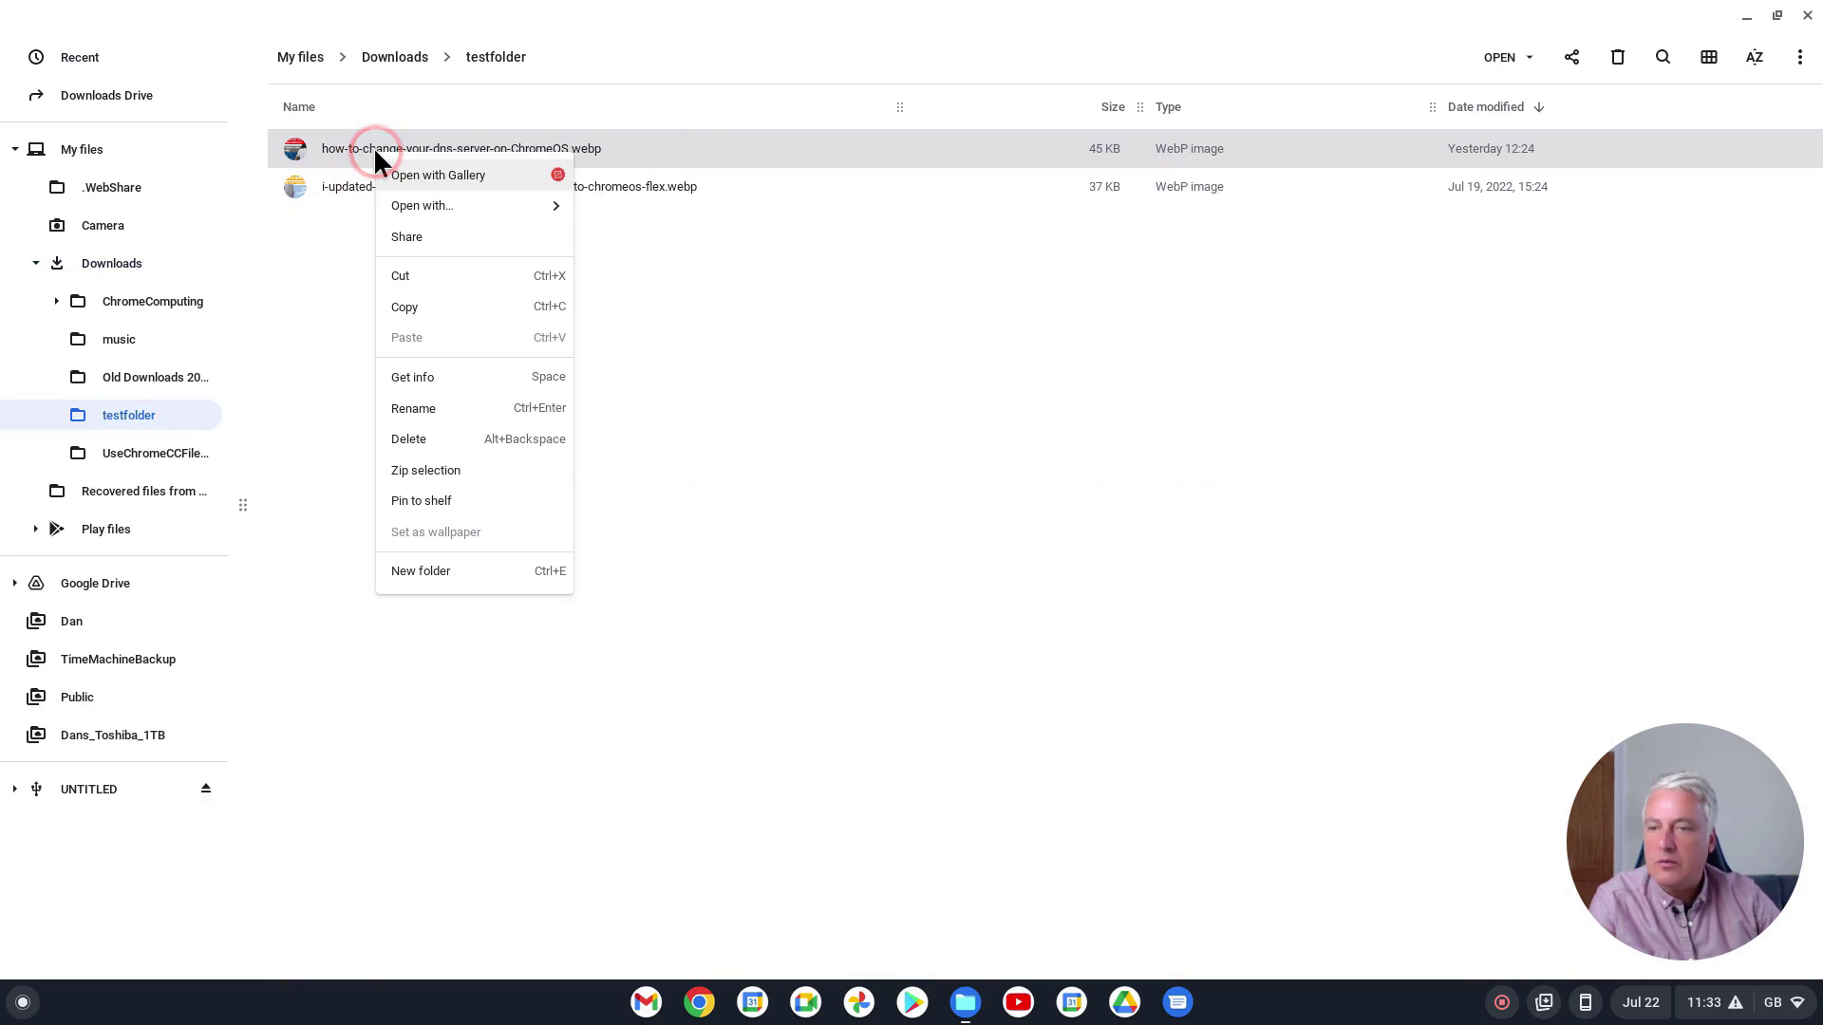
pyautogui.click(409, 410)
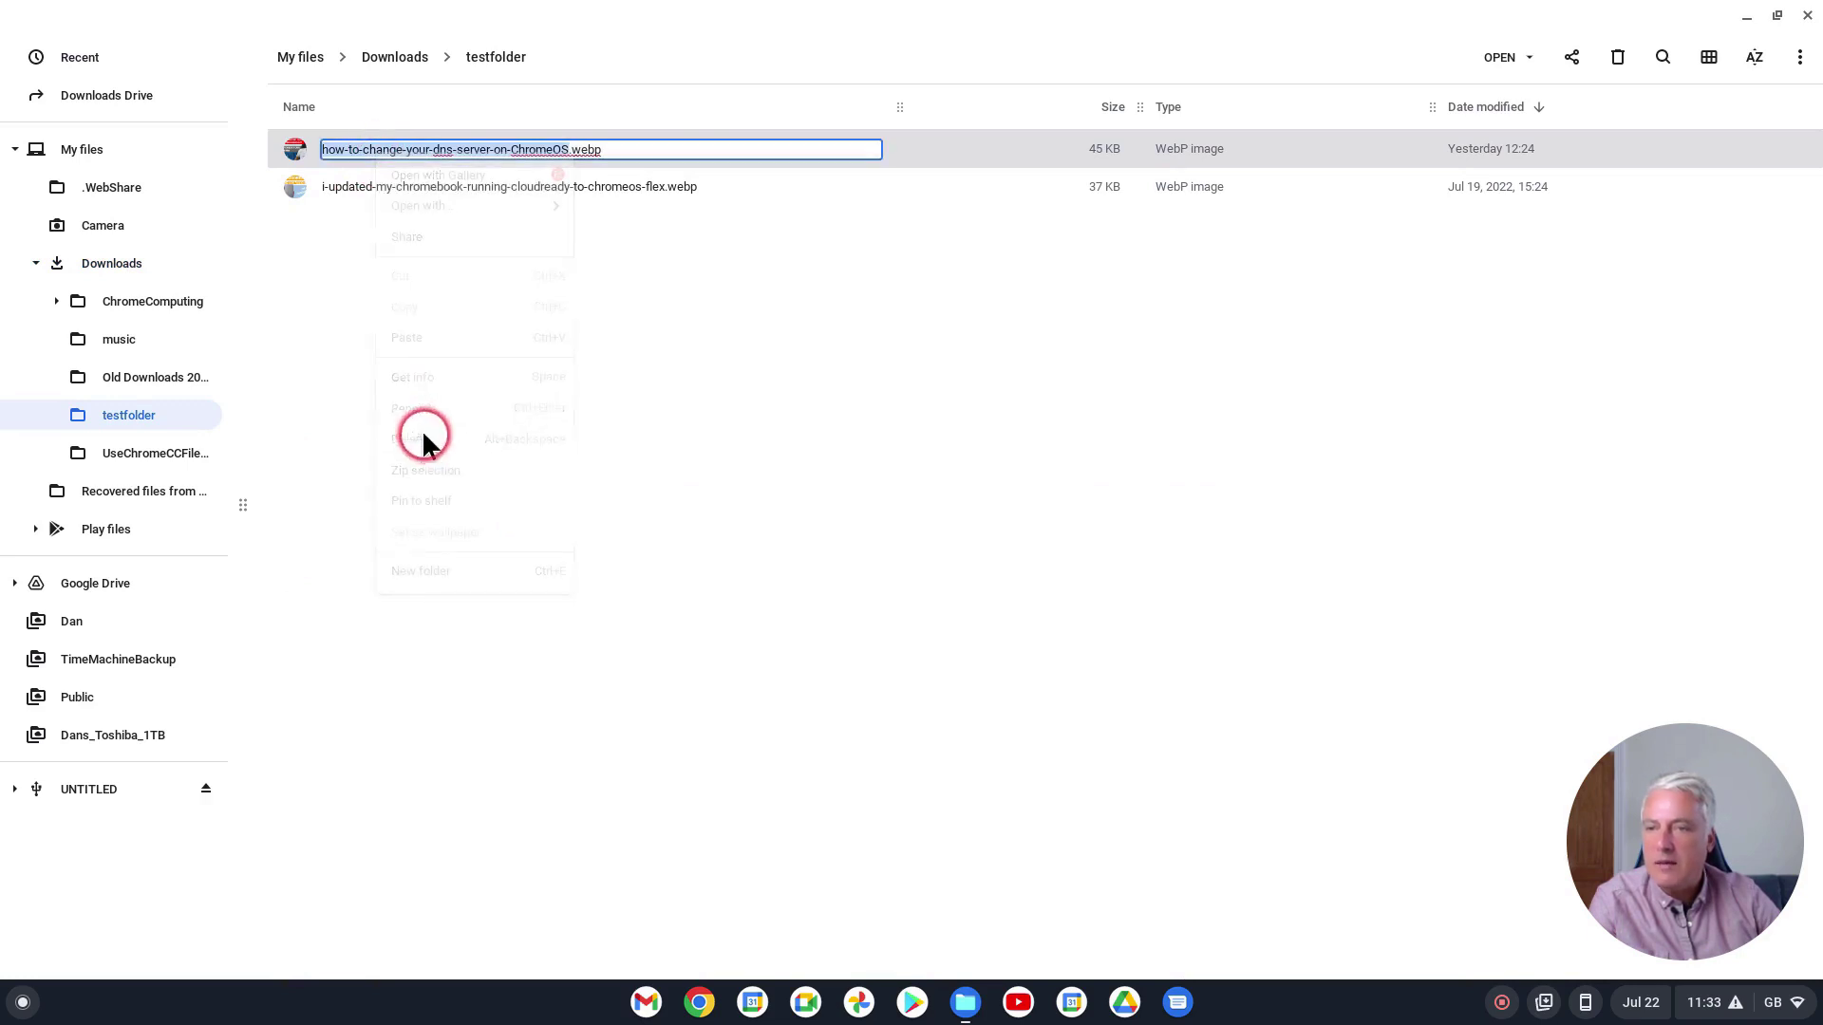
pyautogui.click(324, 152)
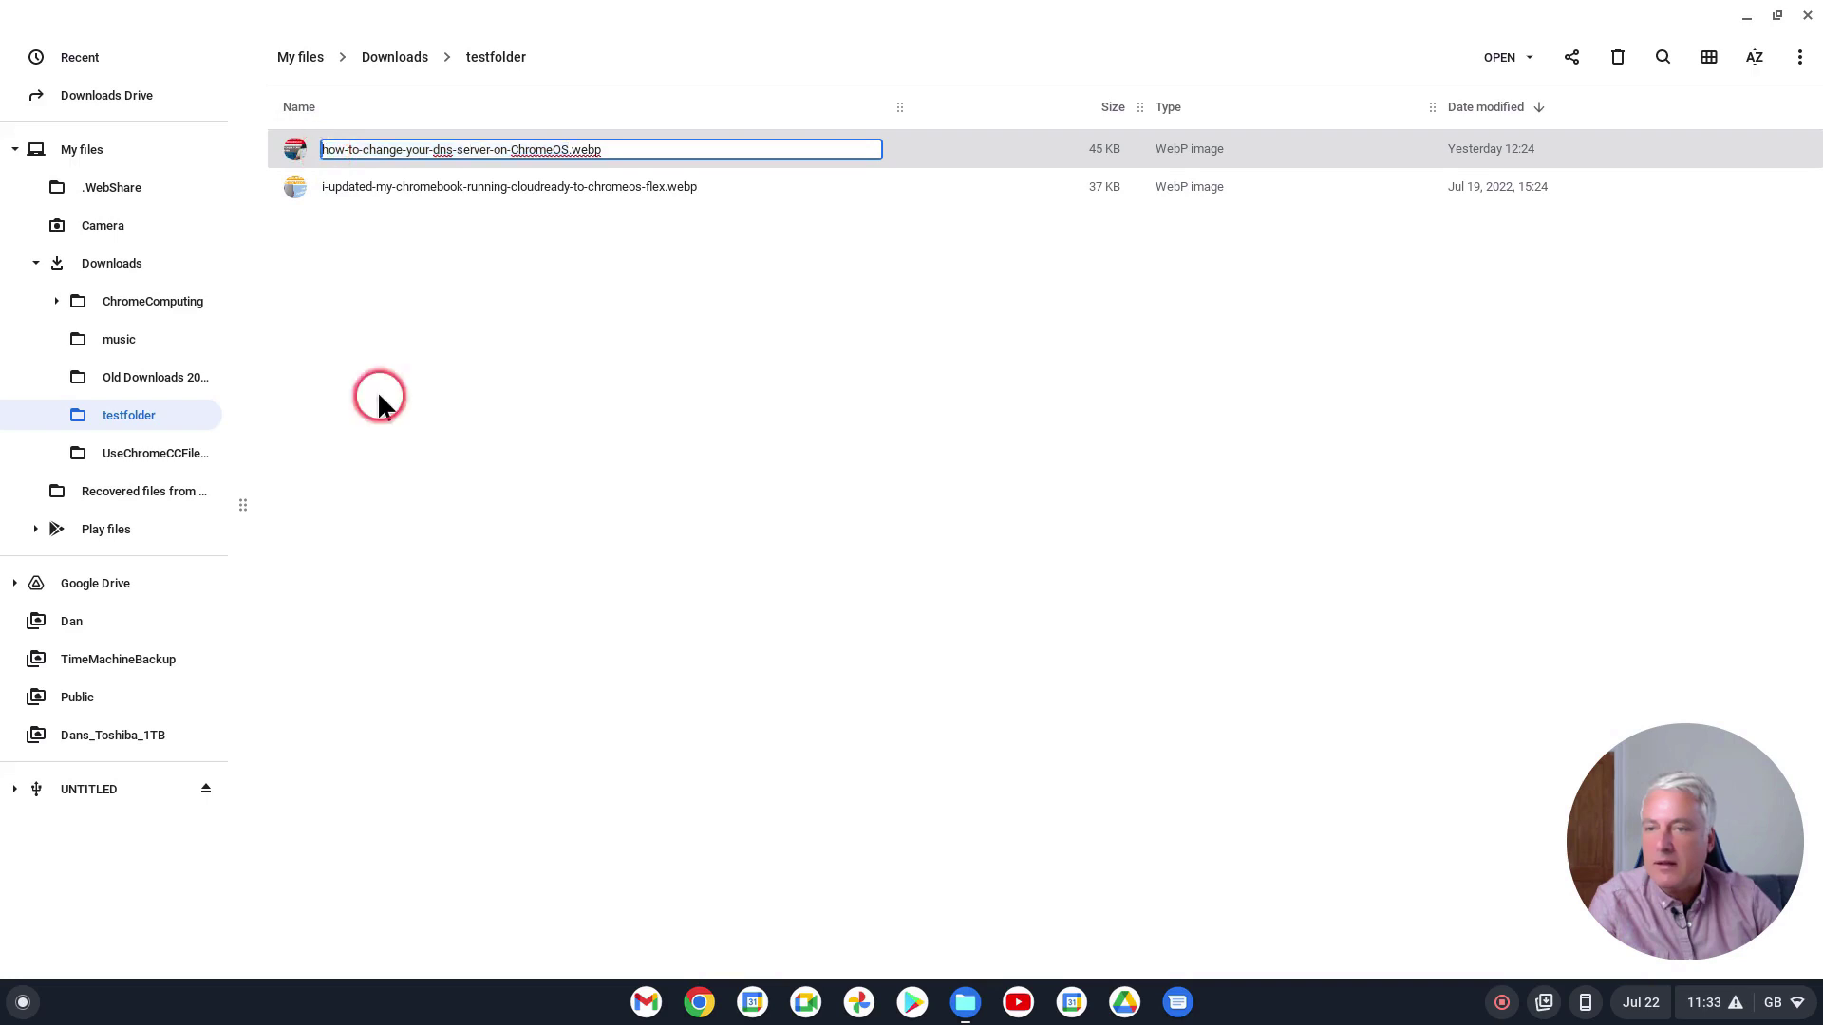
pyautogui.write('.')
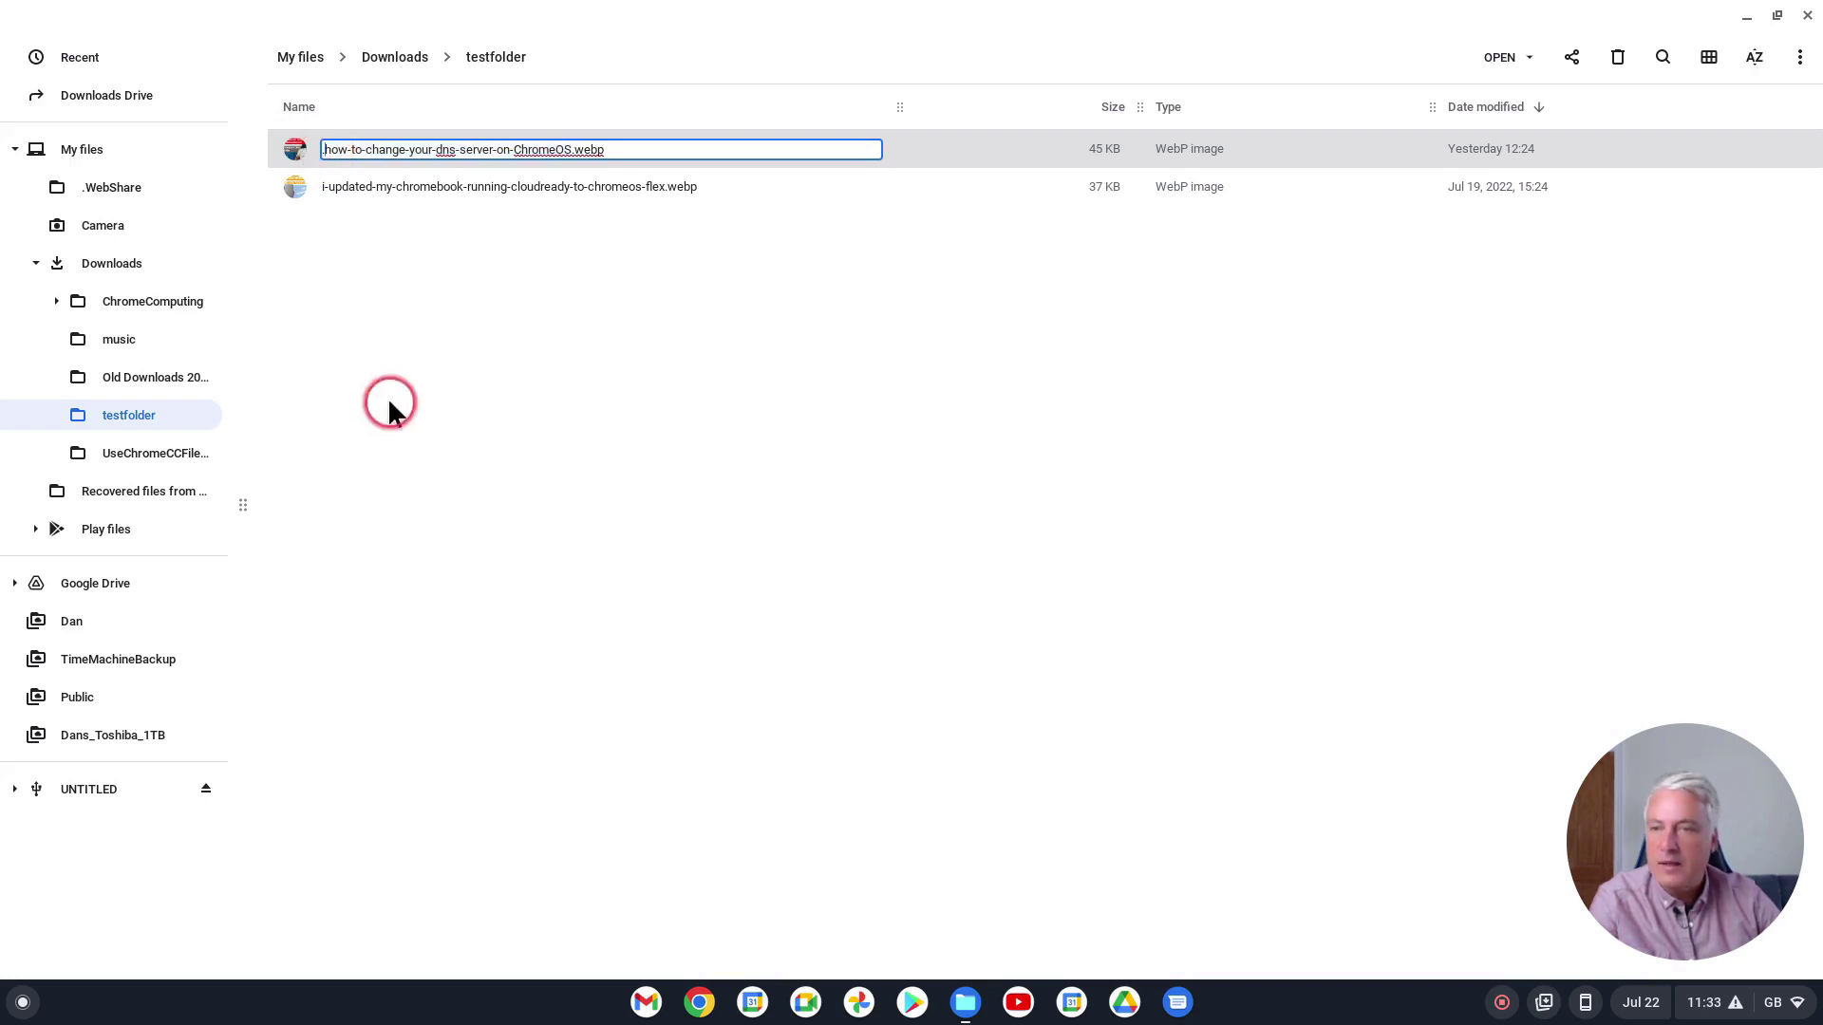
pyautogui.press('Return')
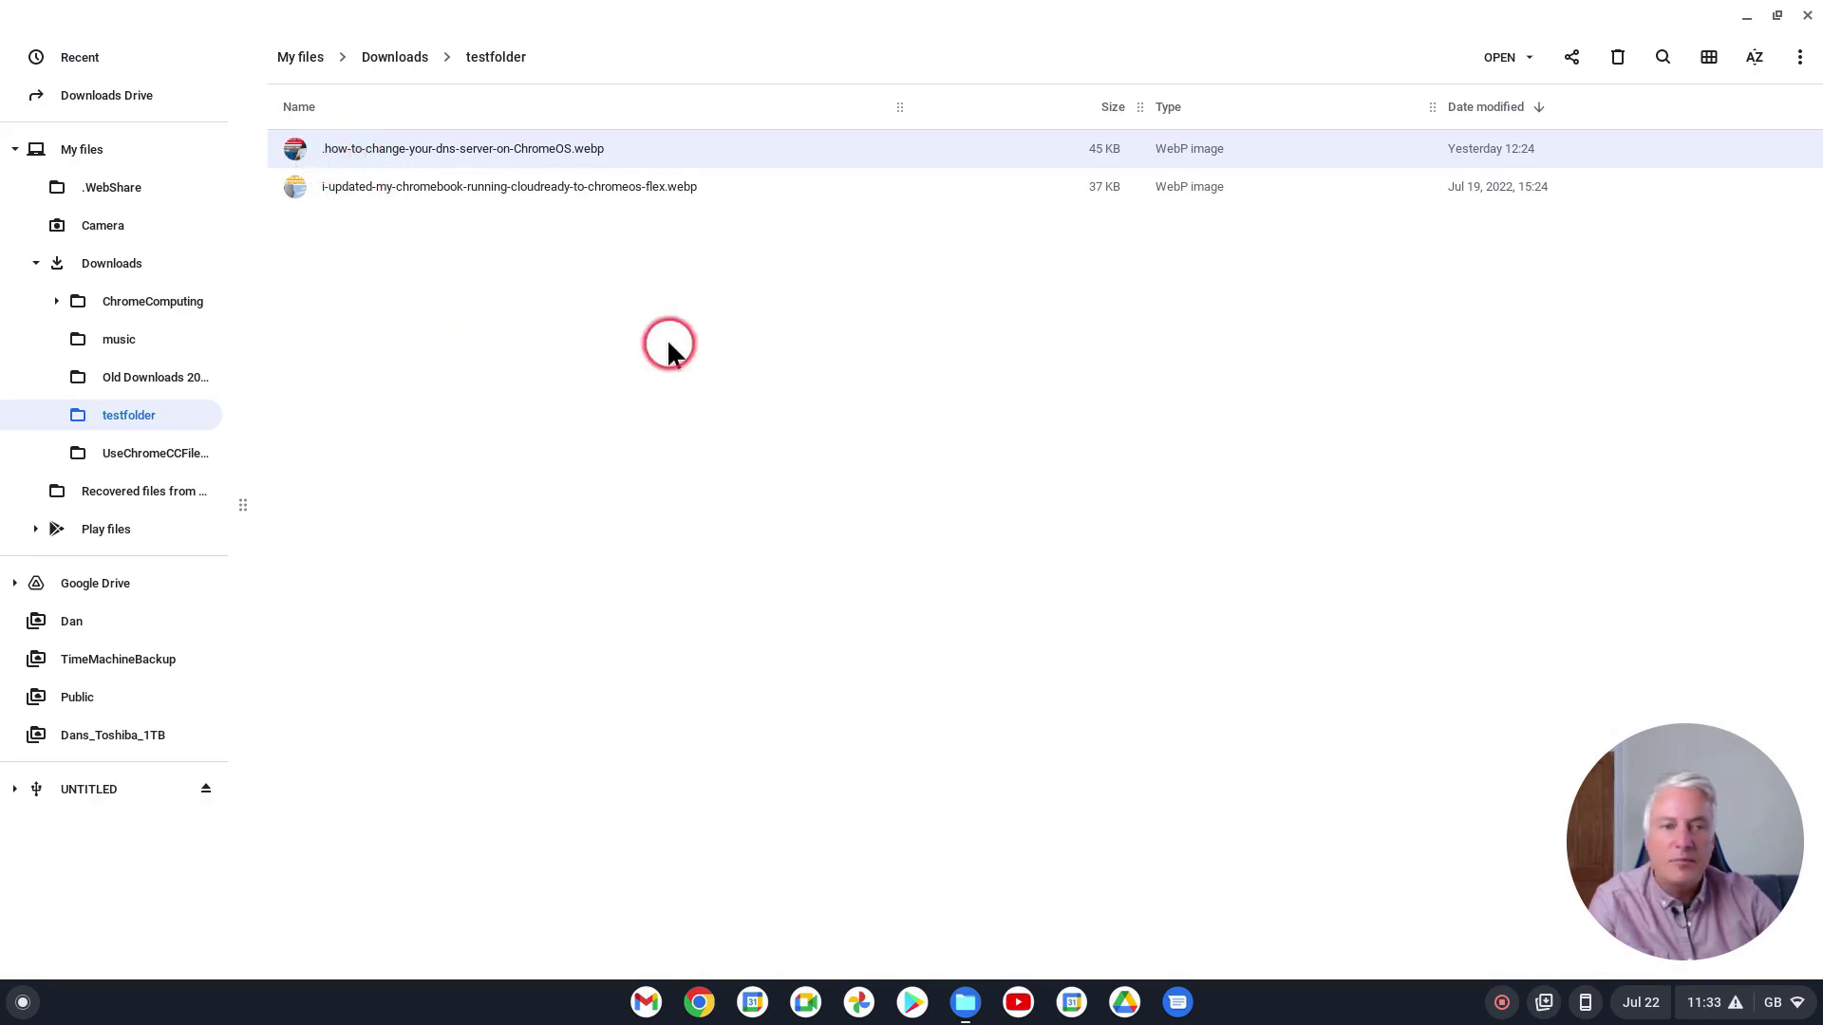
# Turn Show hidden files off, then back on.
pyautogui.click(1800, 59)
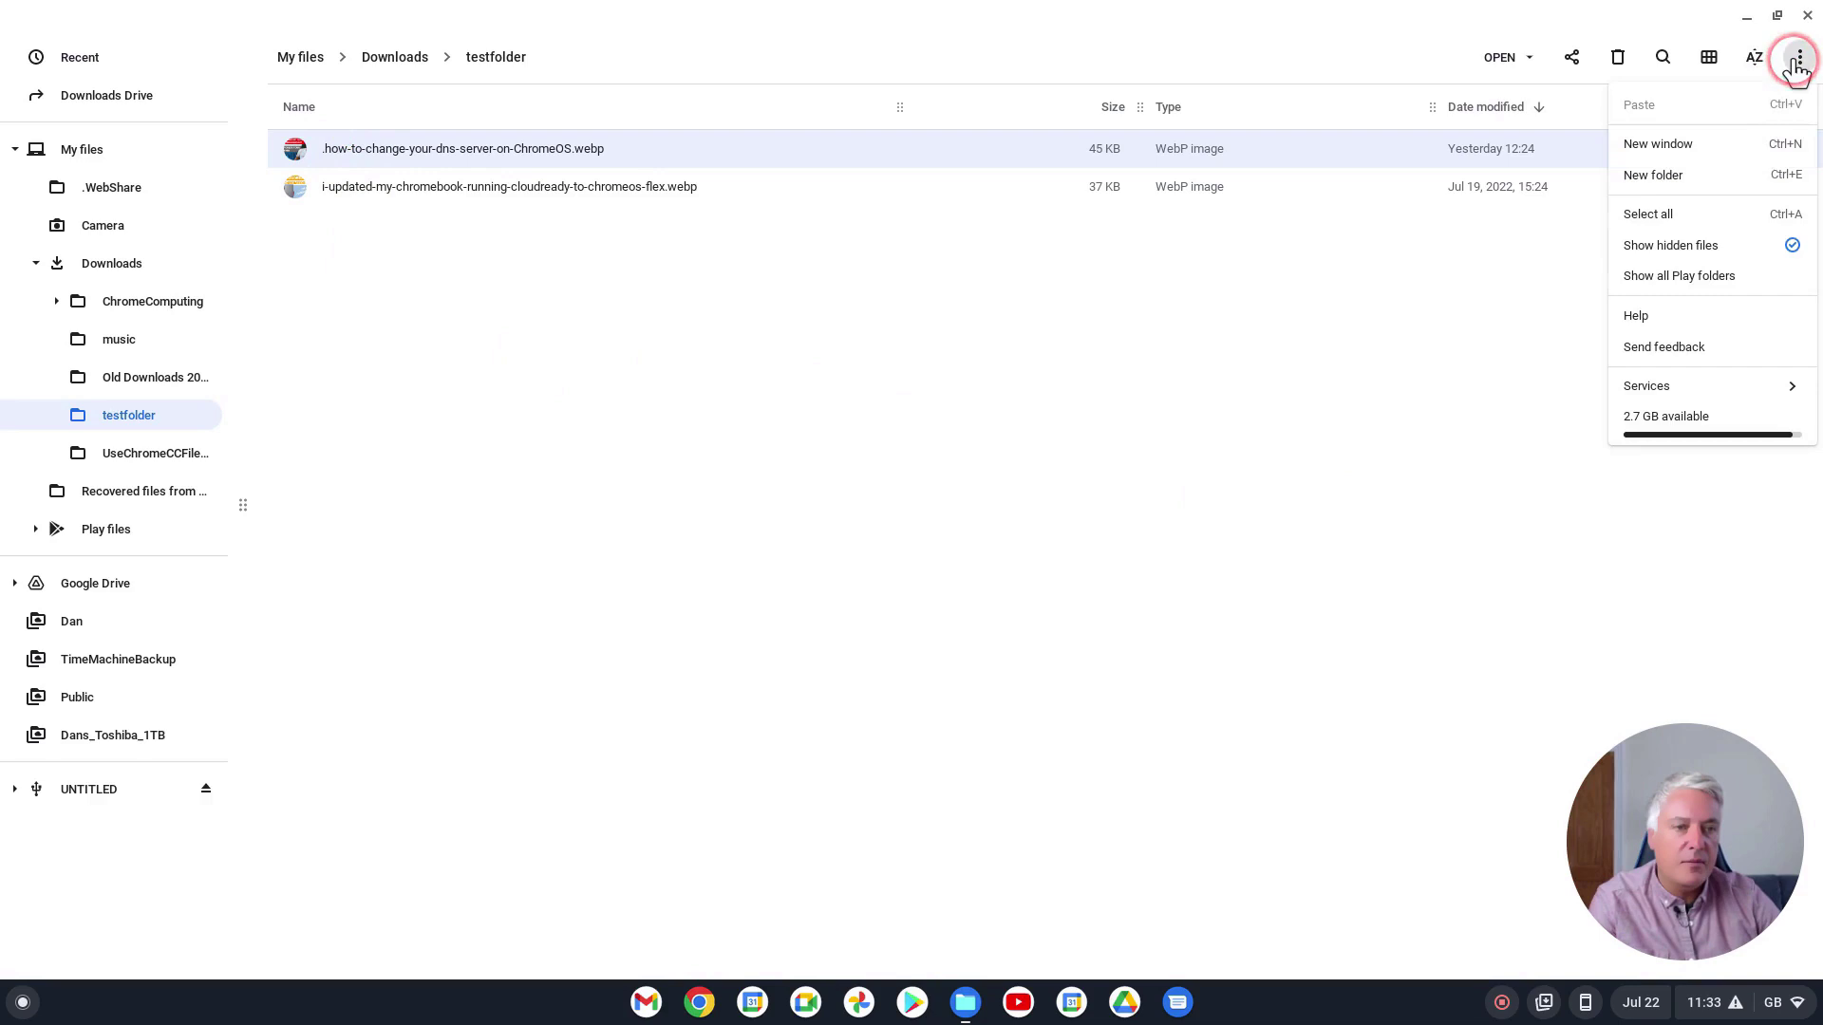
pyautogui.click(1688, 243)
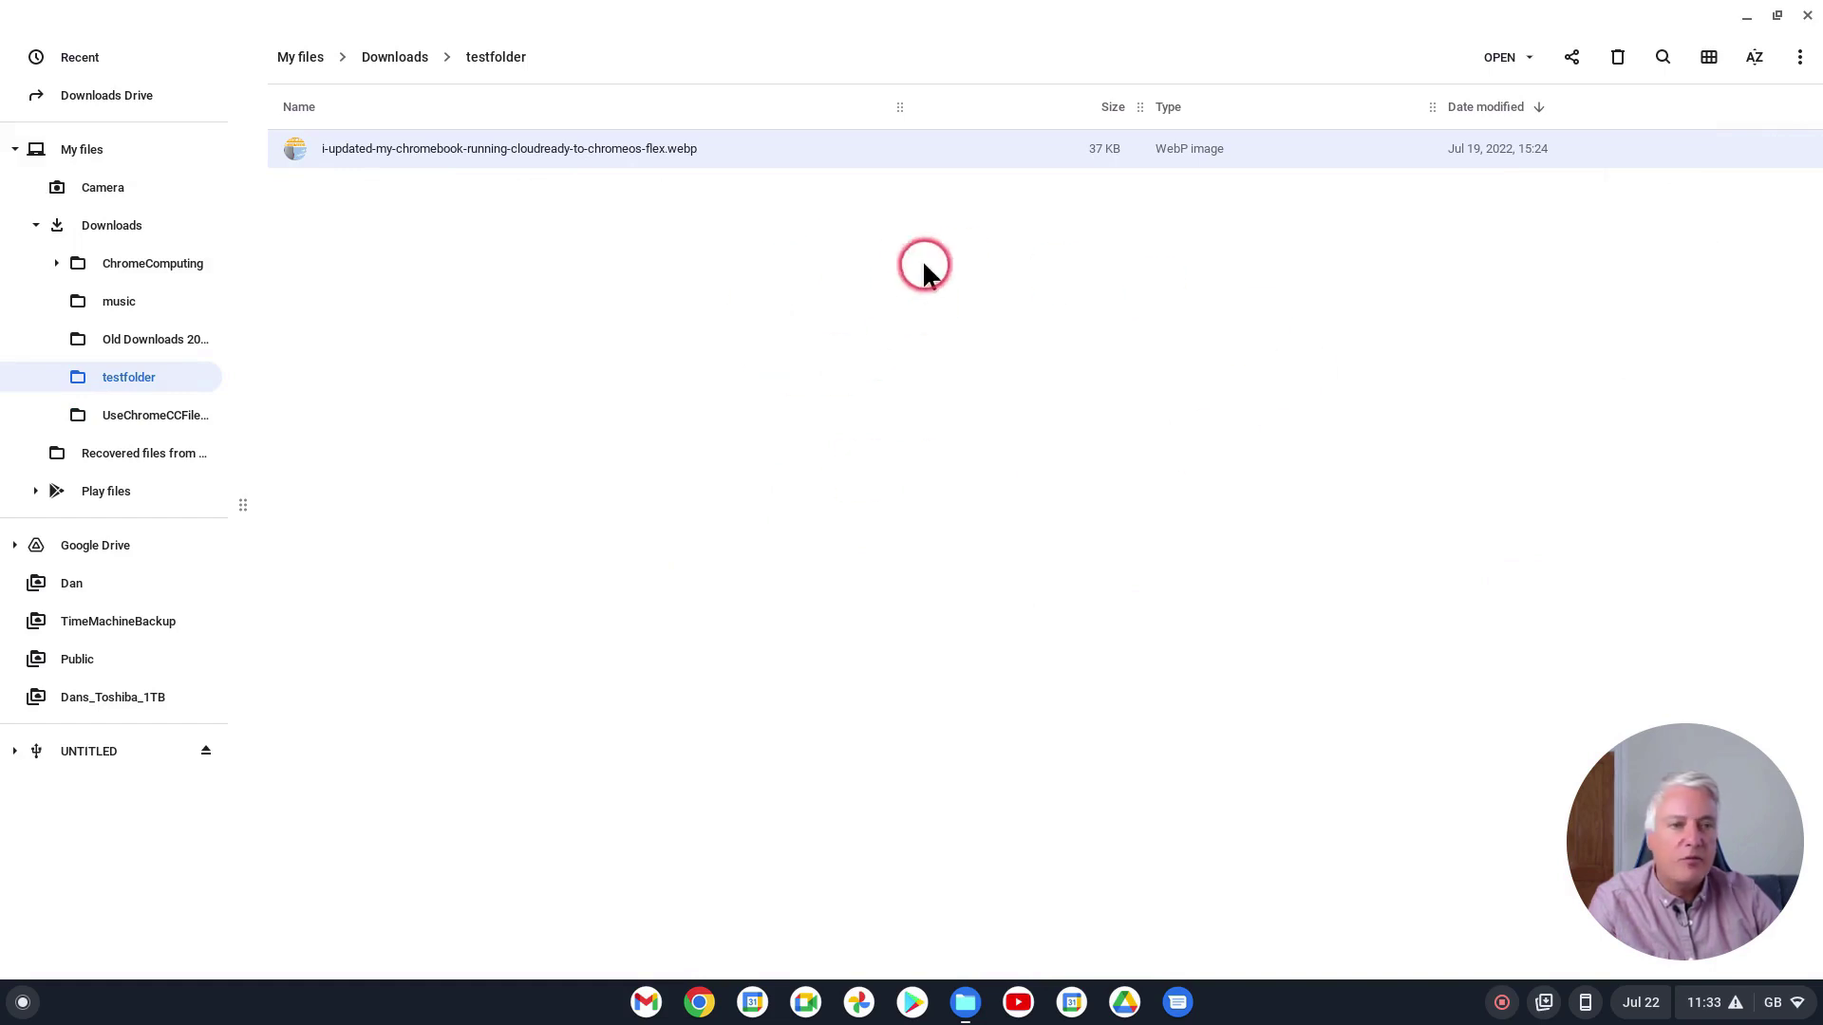
pyautogui.click(1800, 57)
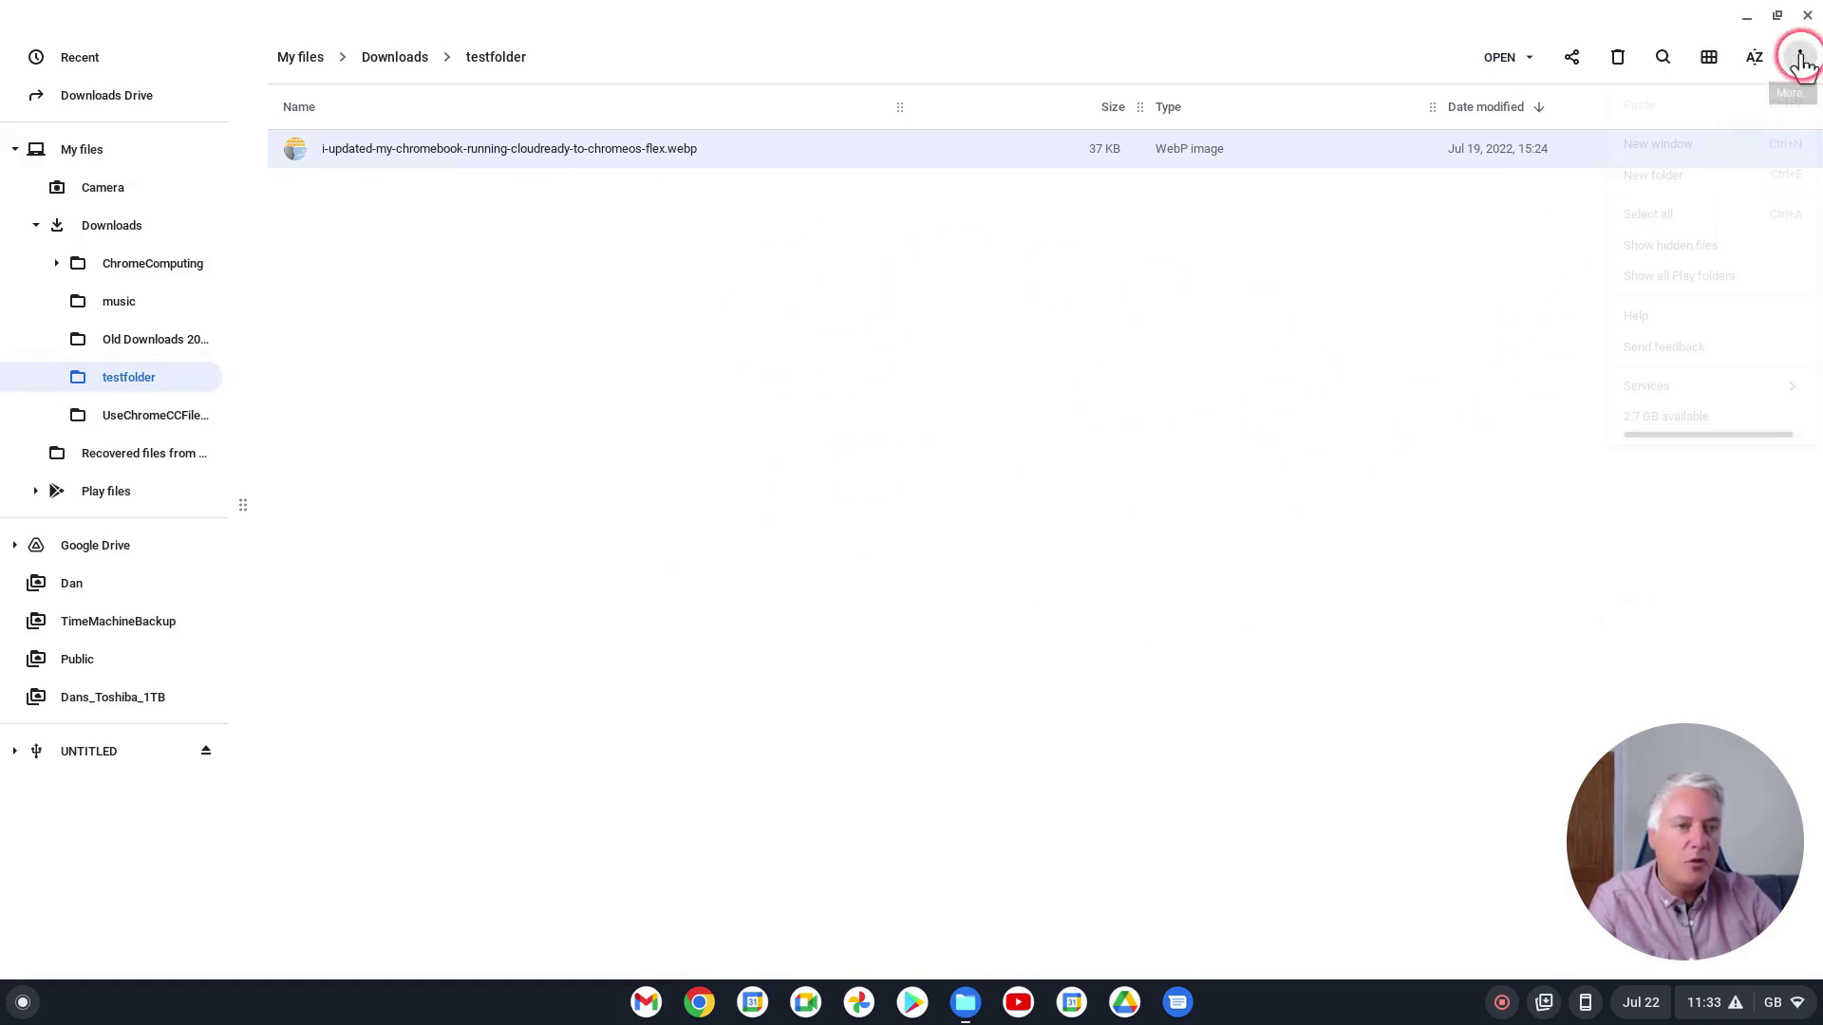
pyautogui.click(1699, 244)
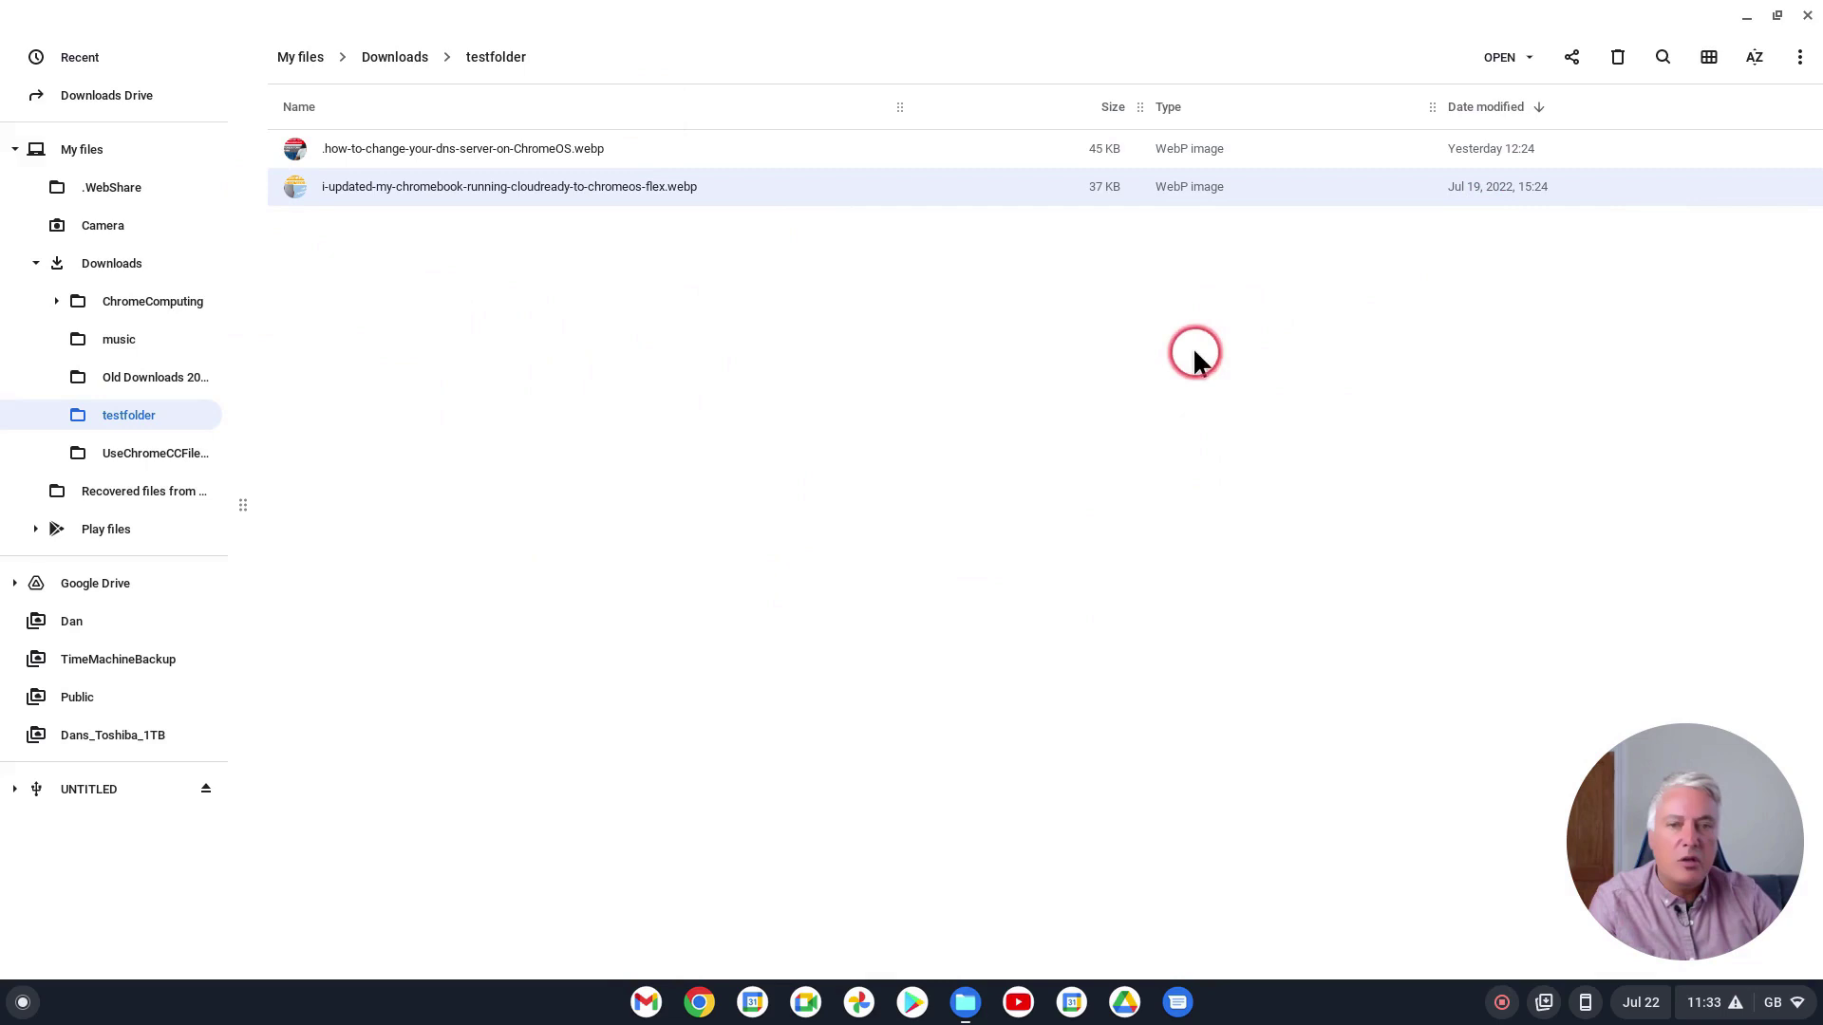
# Dismiss the options menu and close the Files window.
pyautogui.click(1800, 59)
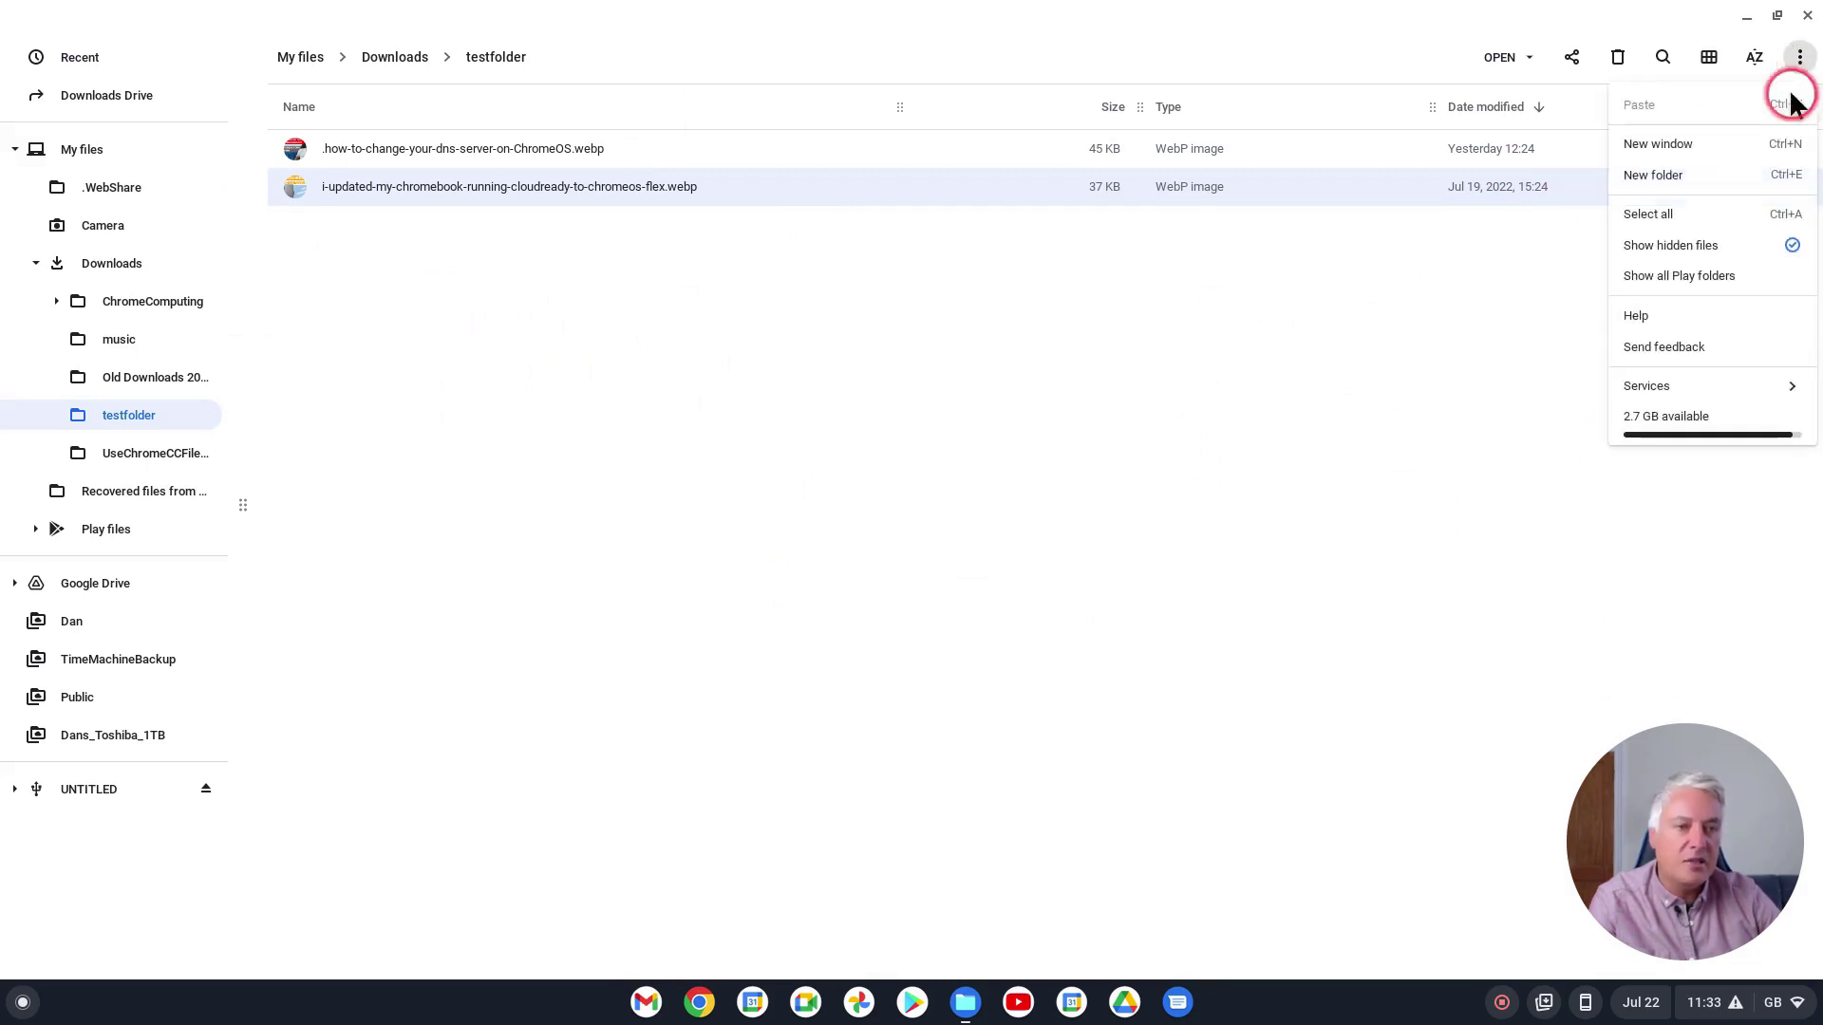
pyautogui.click(1408, 317)
pyautogui.click(1808, 17)
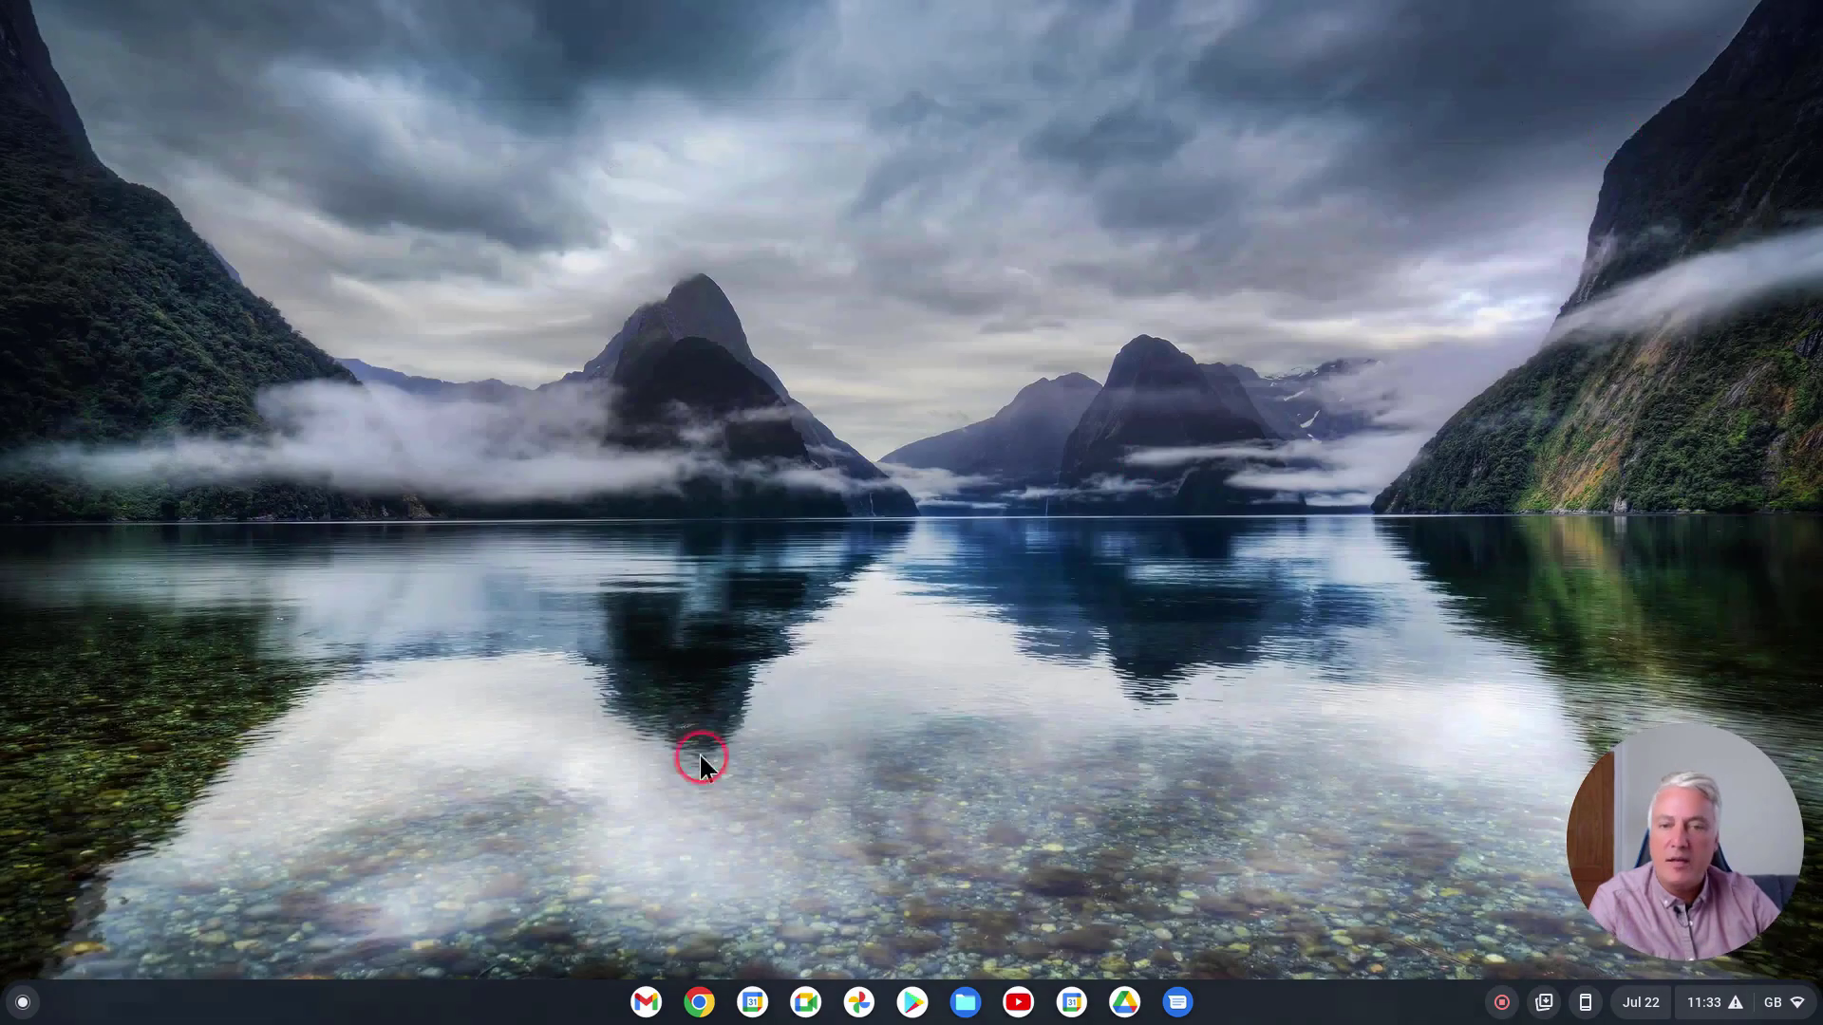
# Reopen Files and go to Downloads > testfolder, which now lists only the 37 KB image.
pyautogui.click(961, 1003)
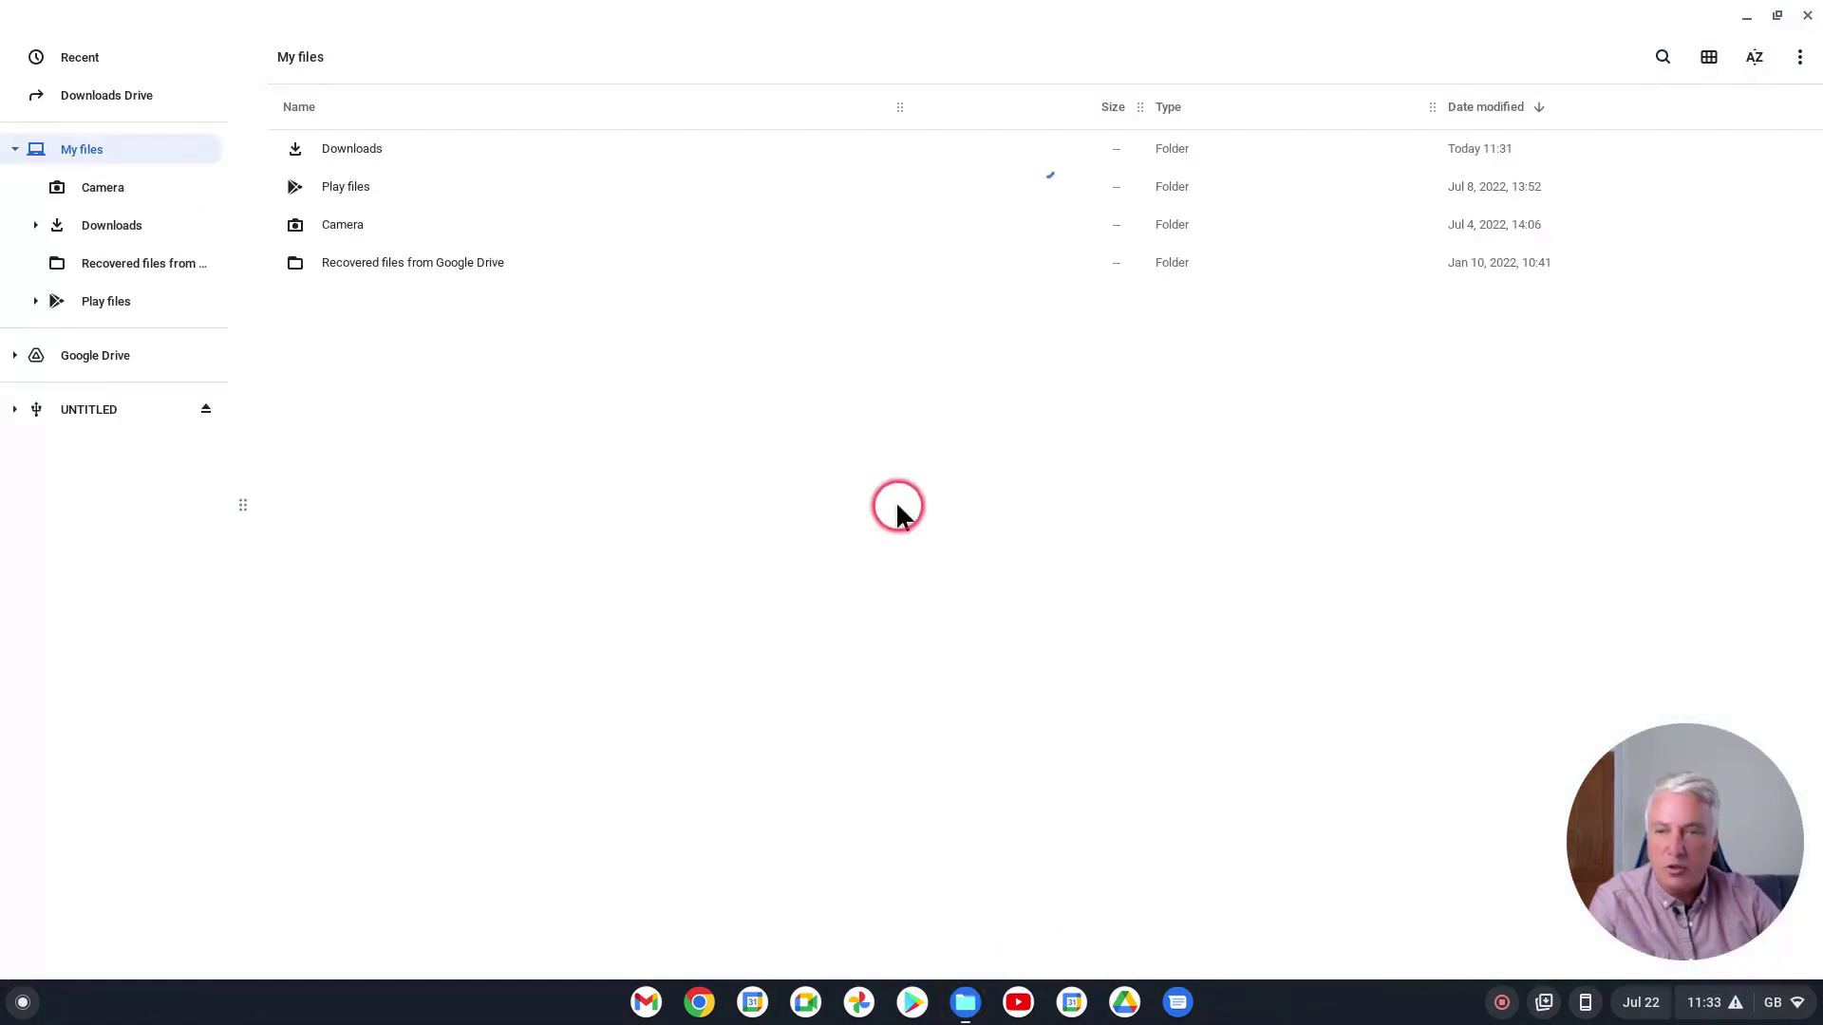
pyautogui.click(1799, 59)
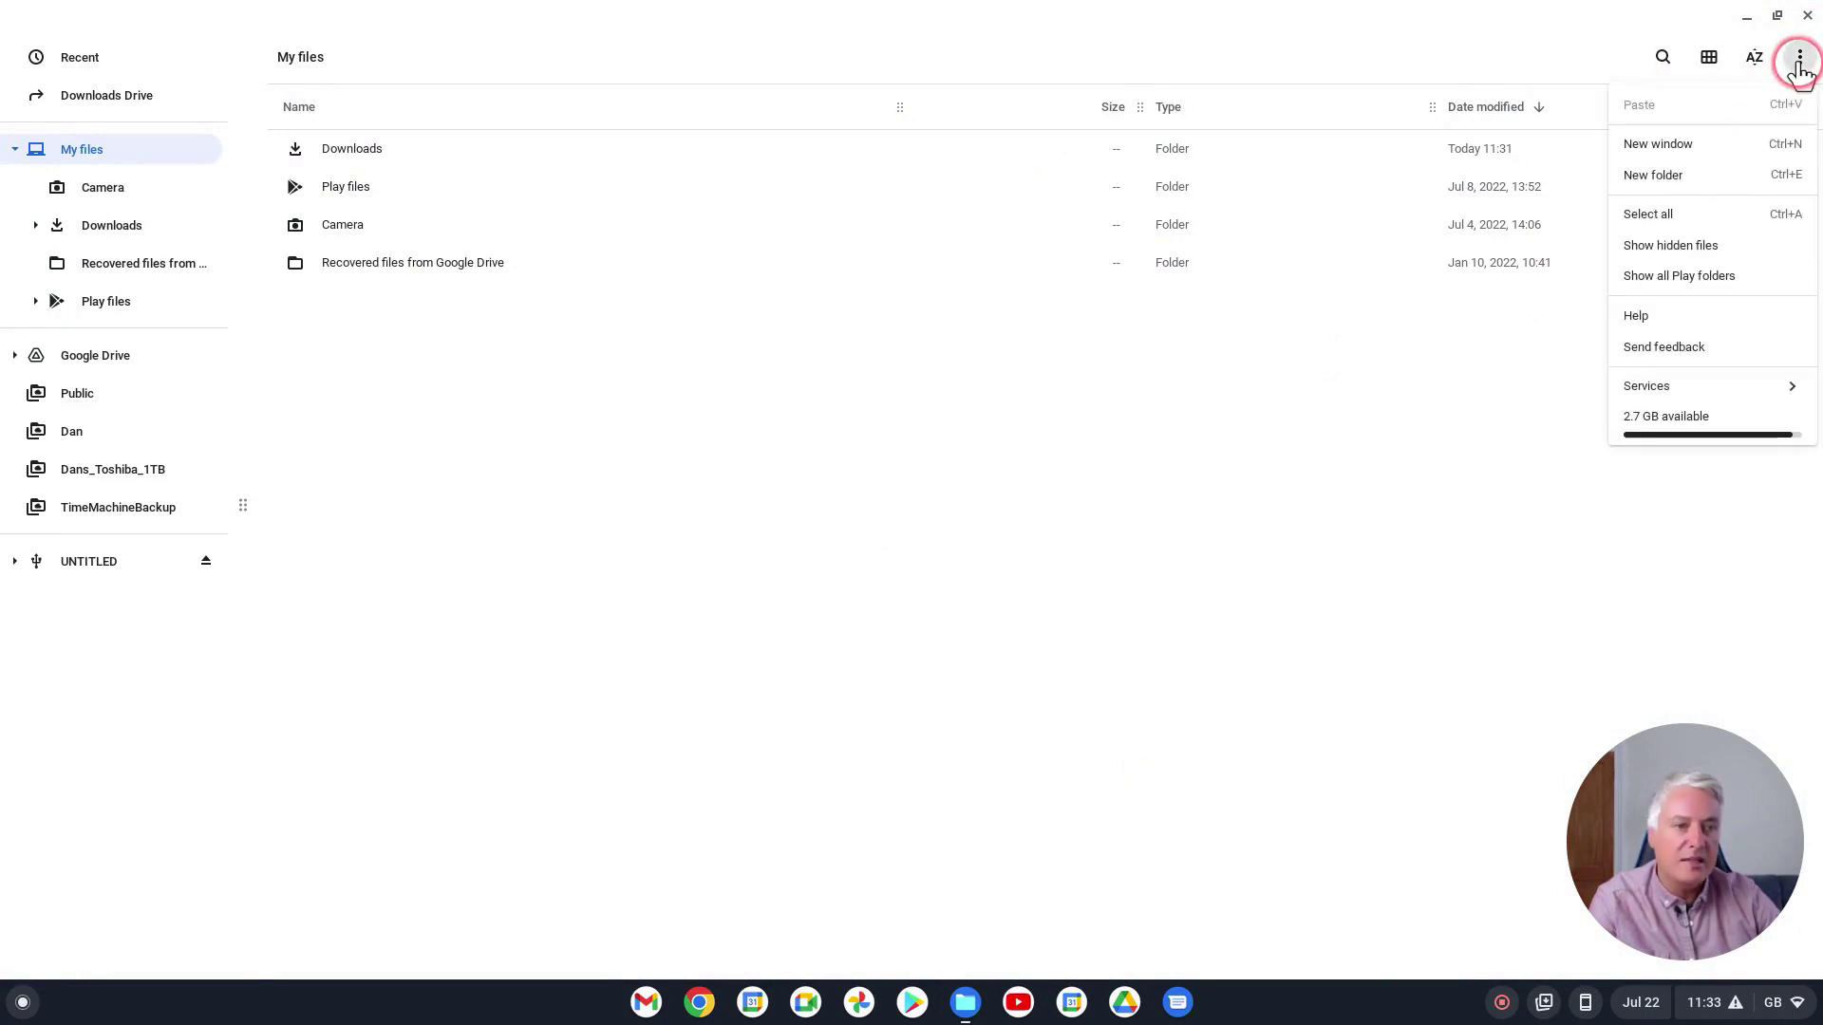
pyautogui.click(988, 400)
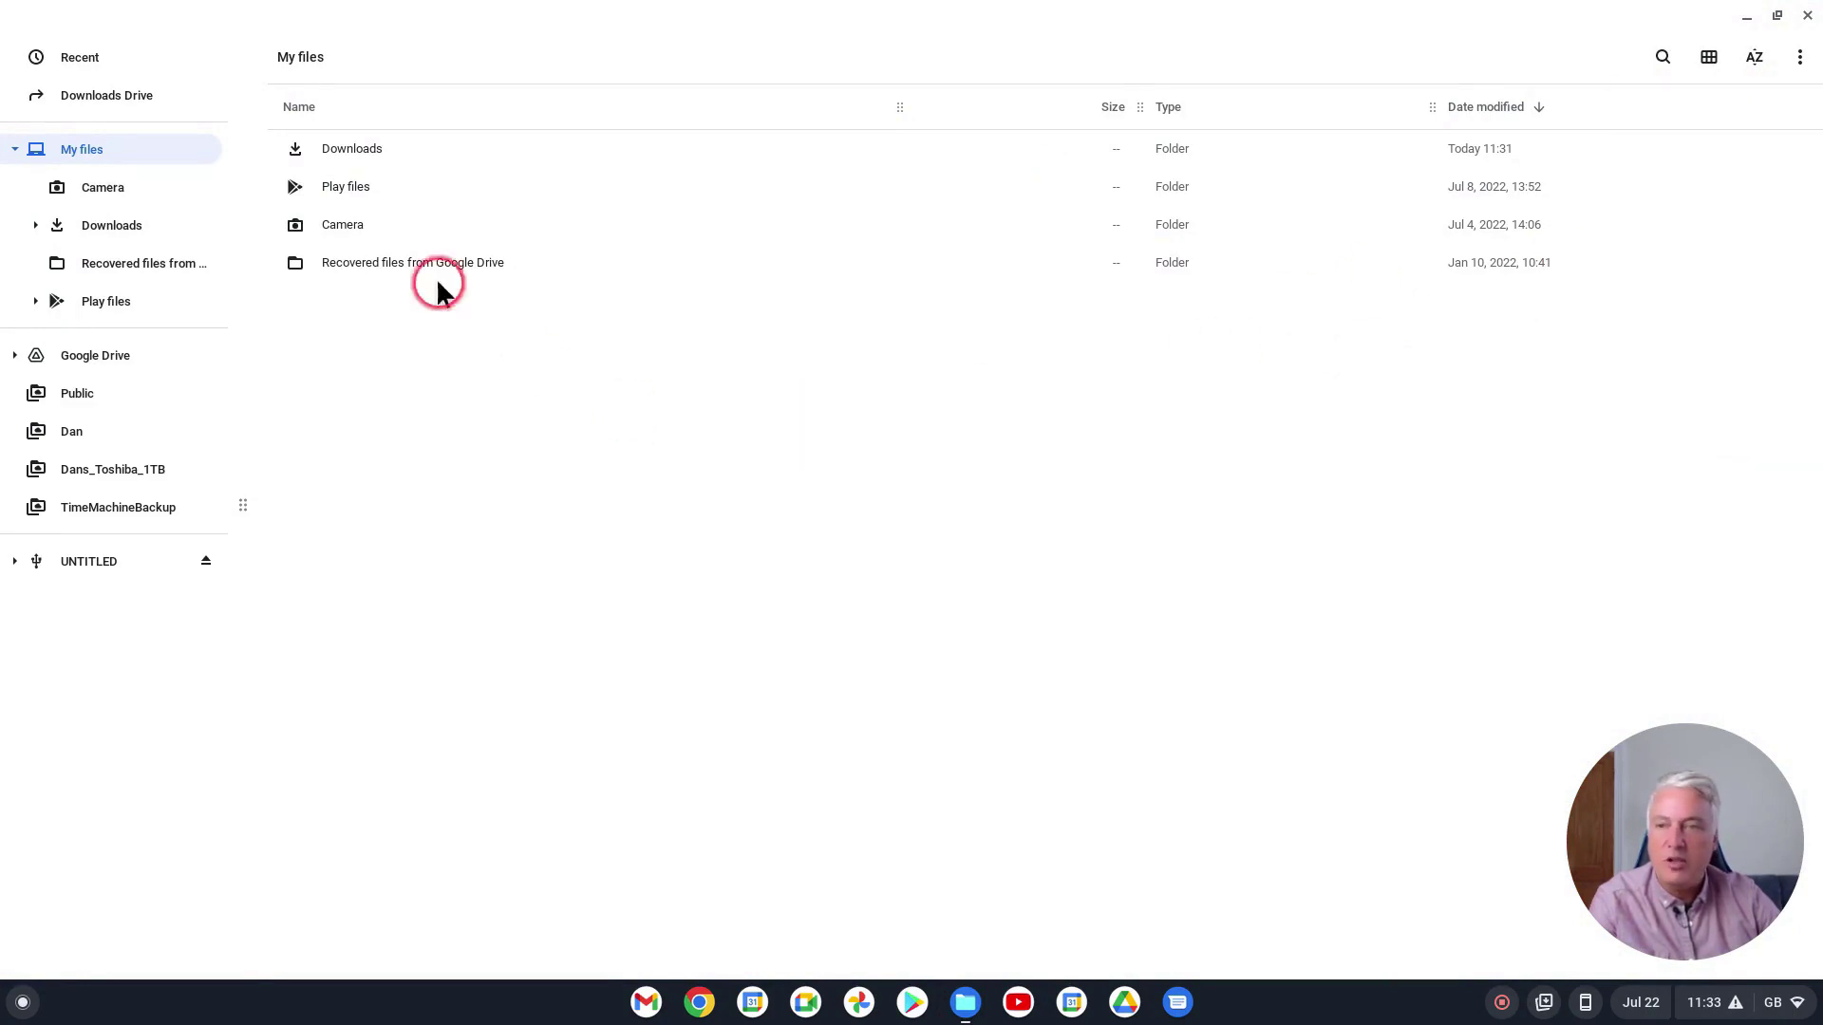
pyautogui.doubleClick(340, 140)
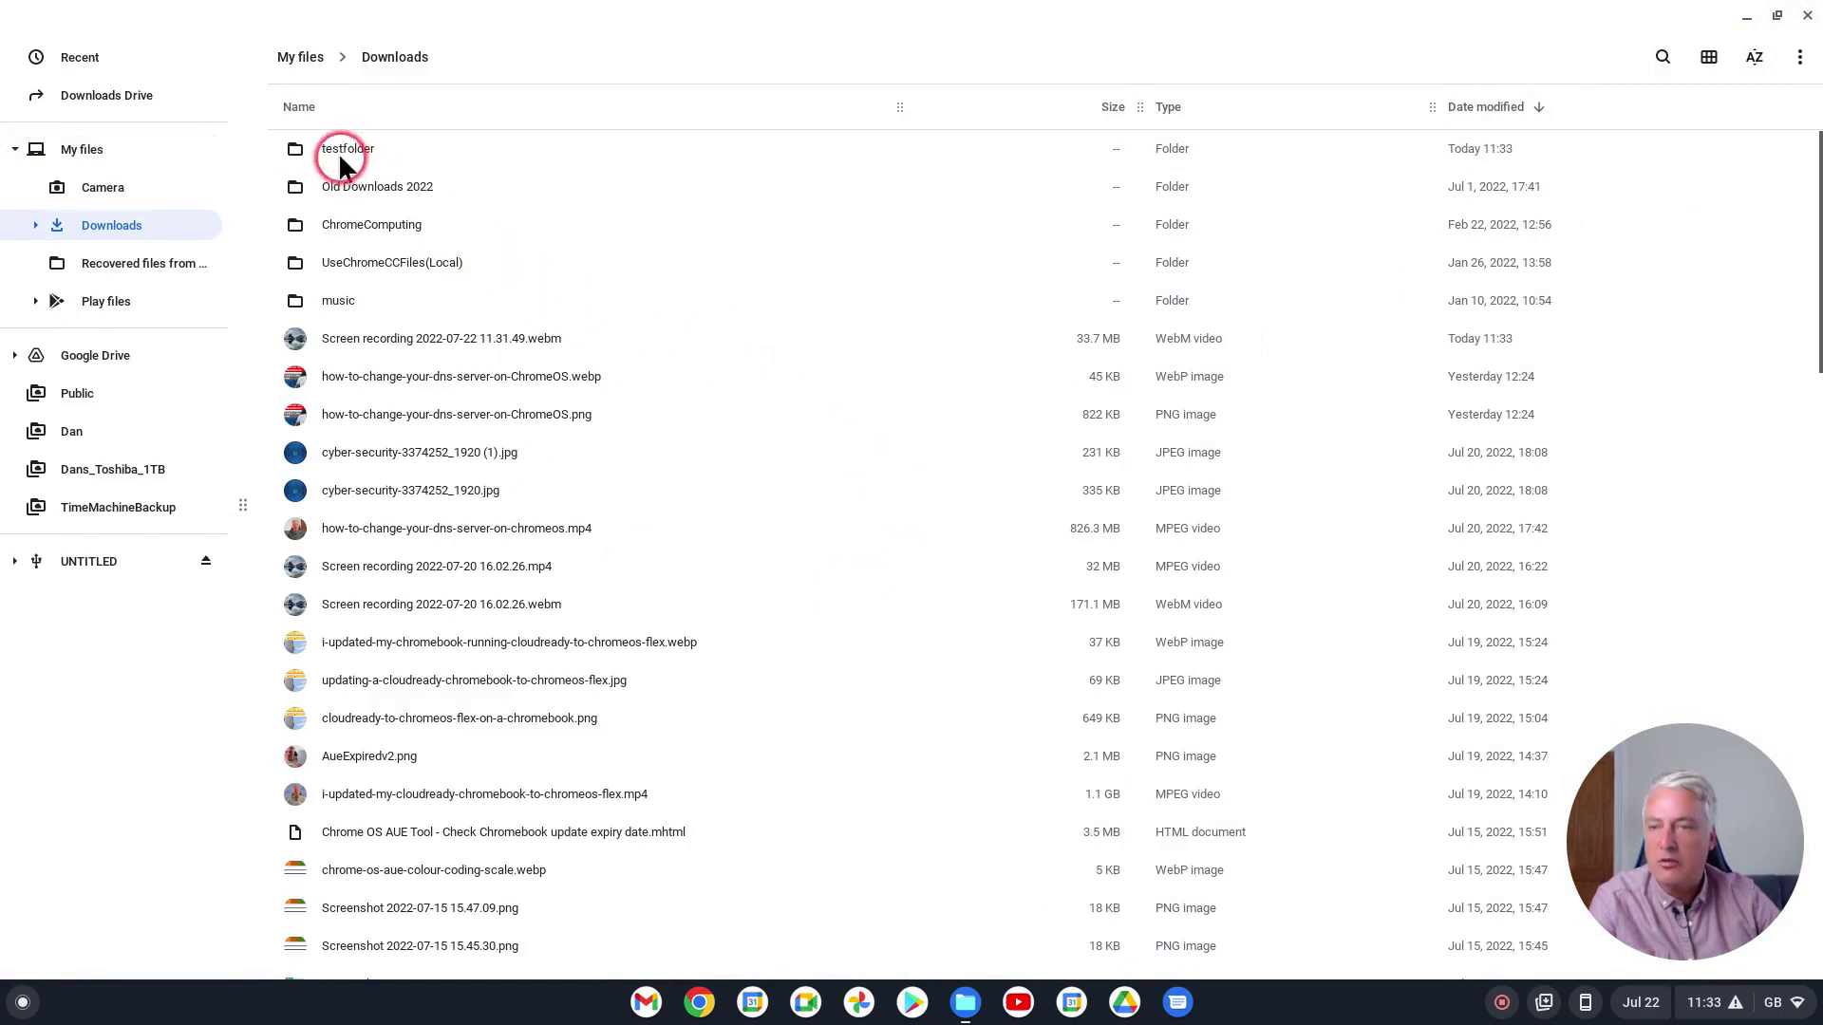
pyautogui.doubleClick(338, 150)
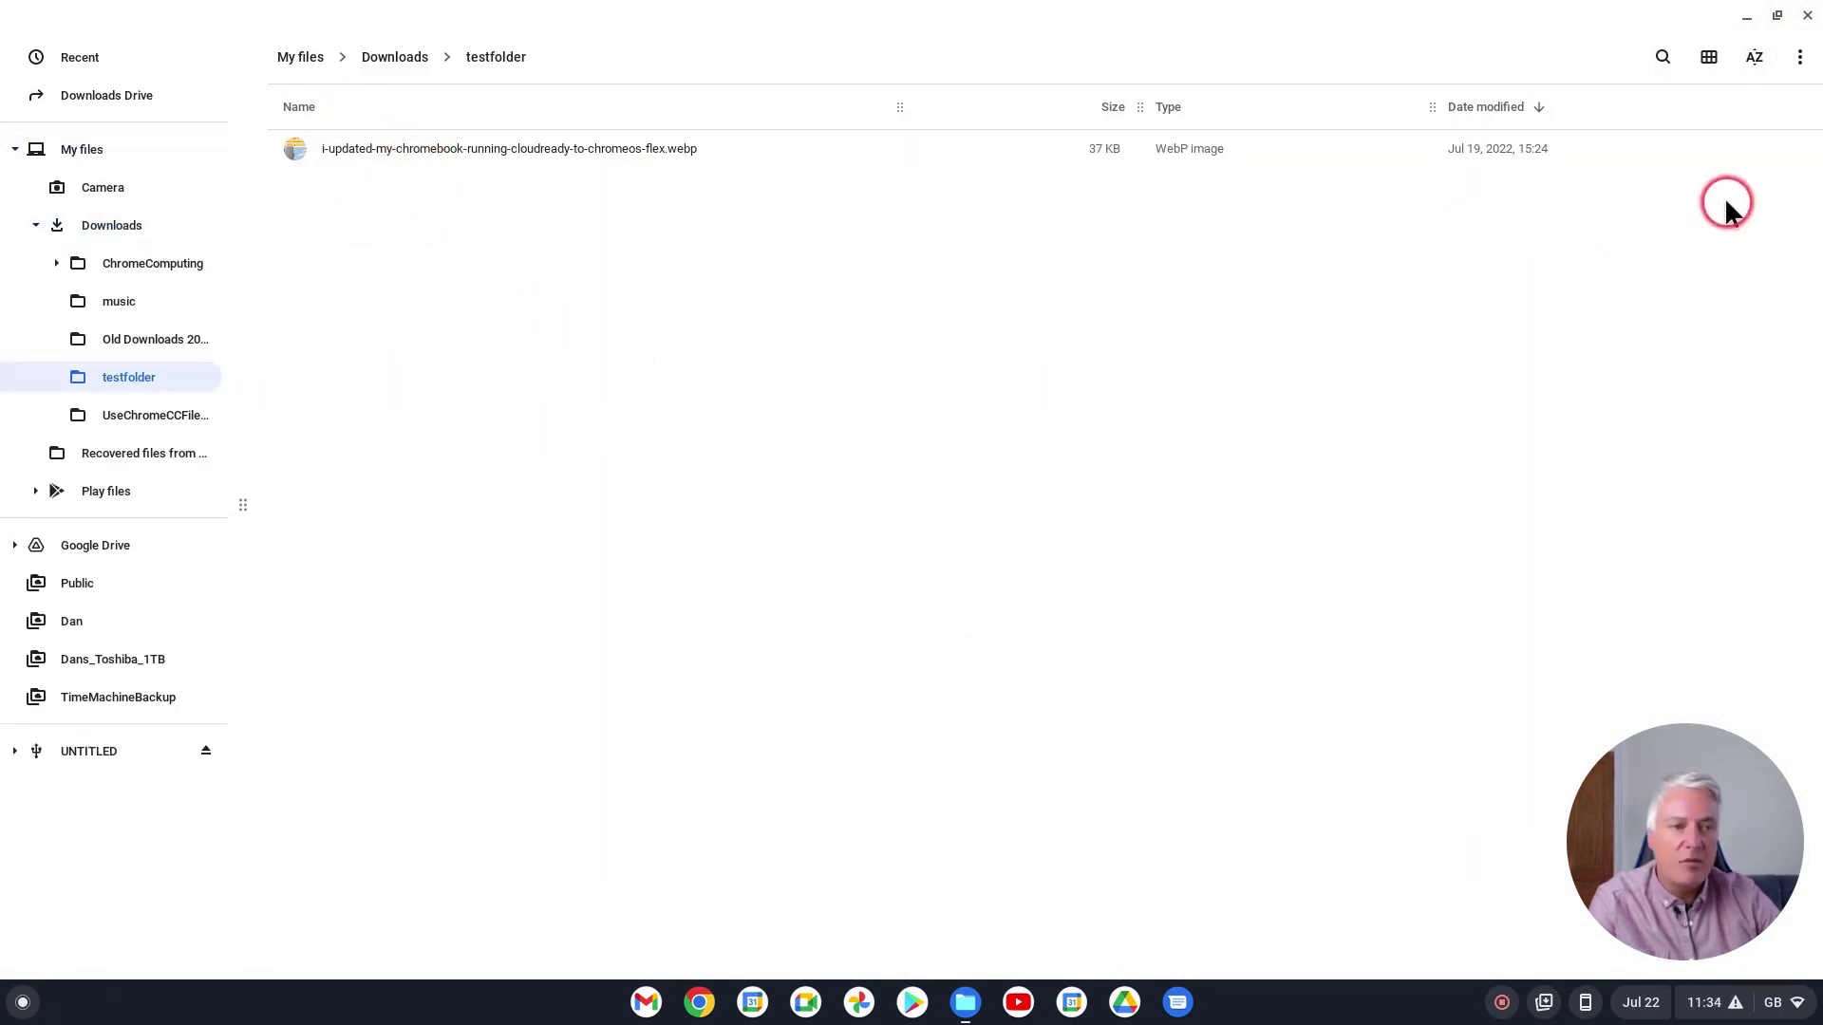
# Show hidden files, rename the dot file back to how-to-change-your-dns-server-on-ChromeOS.webp, and return to Downloads.
pyautogui.click(1800, 59)
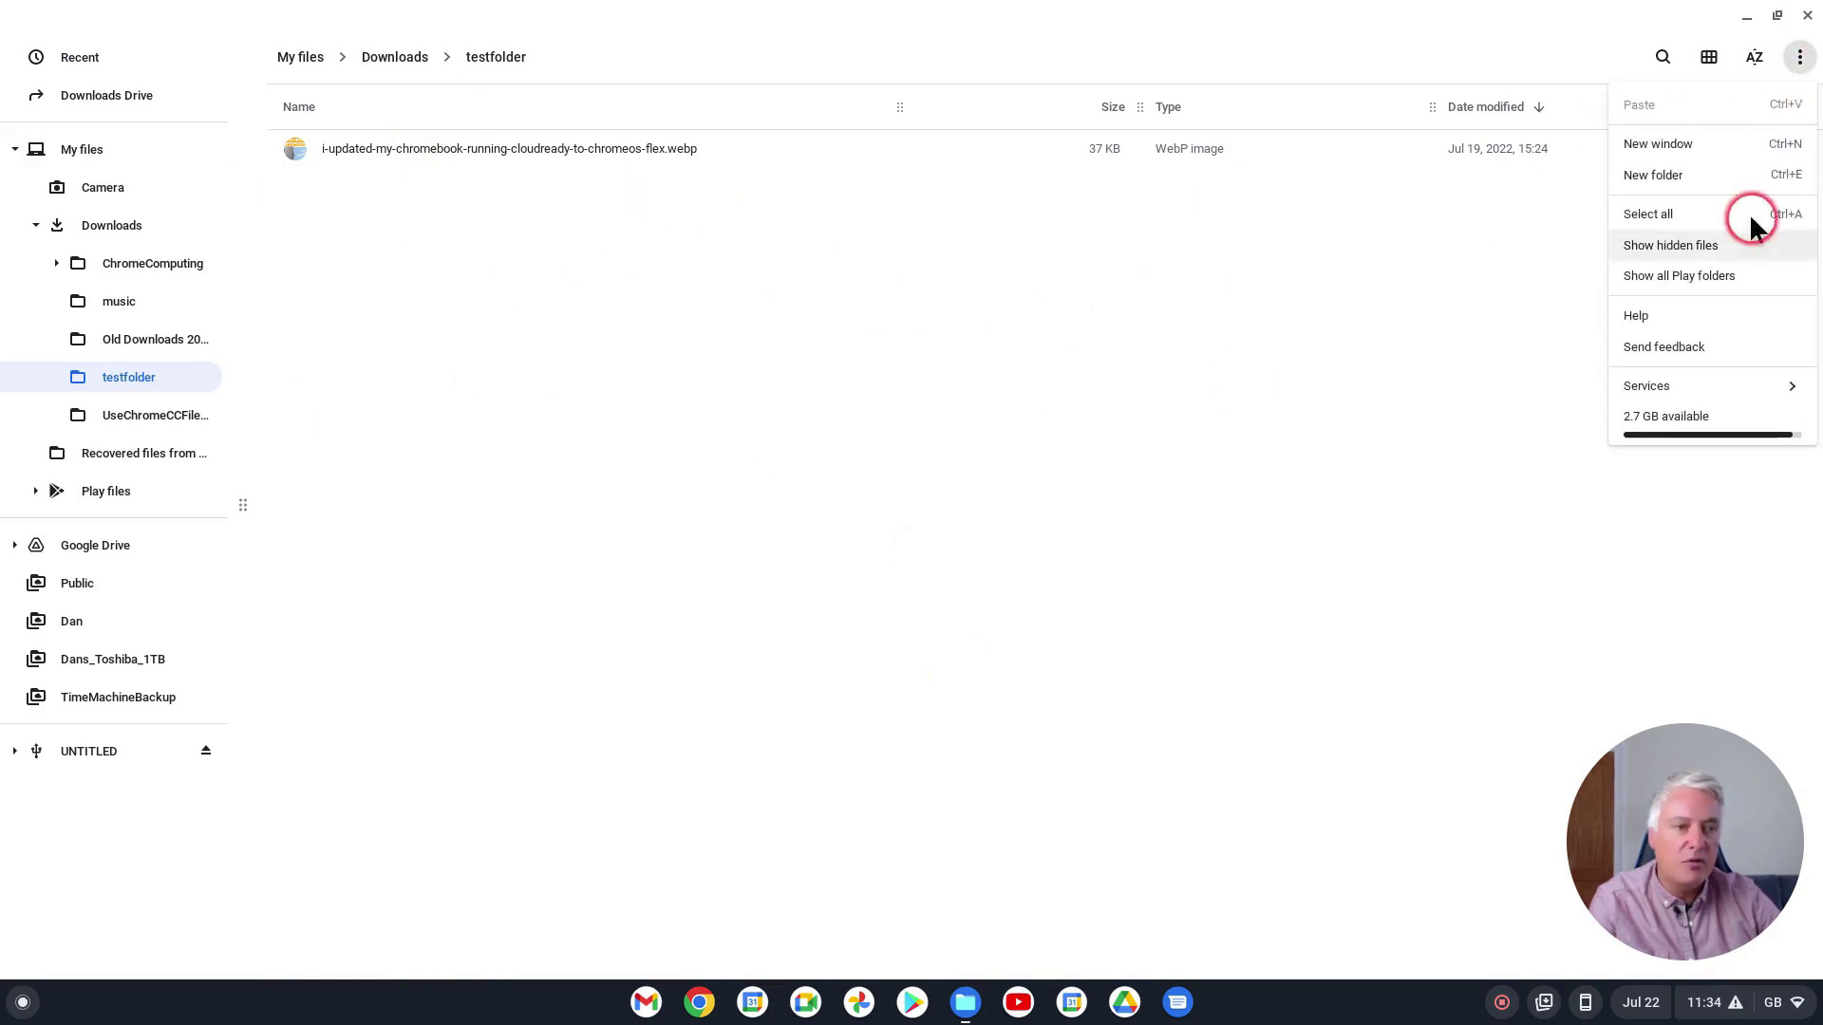
pyautogui.click(1668, 243)
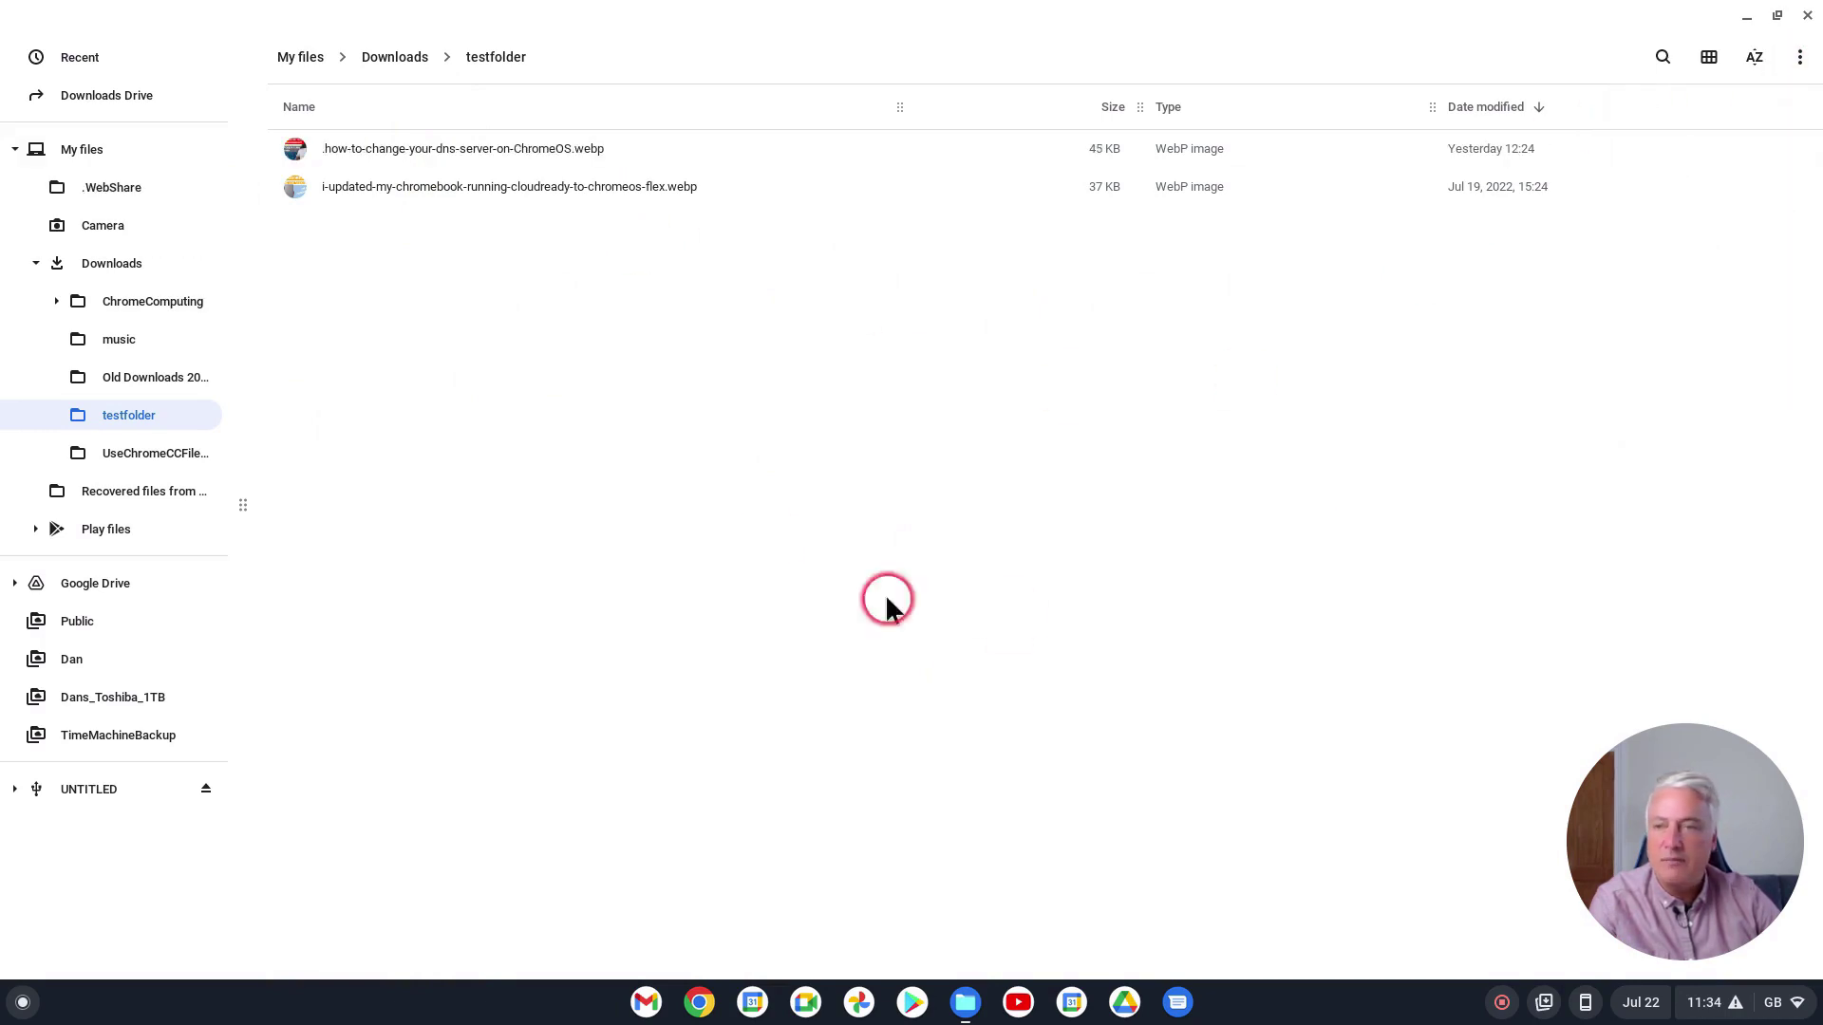
pyautogui.rightClick(324, 149)
pyautogui.click(372, 400)
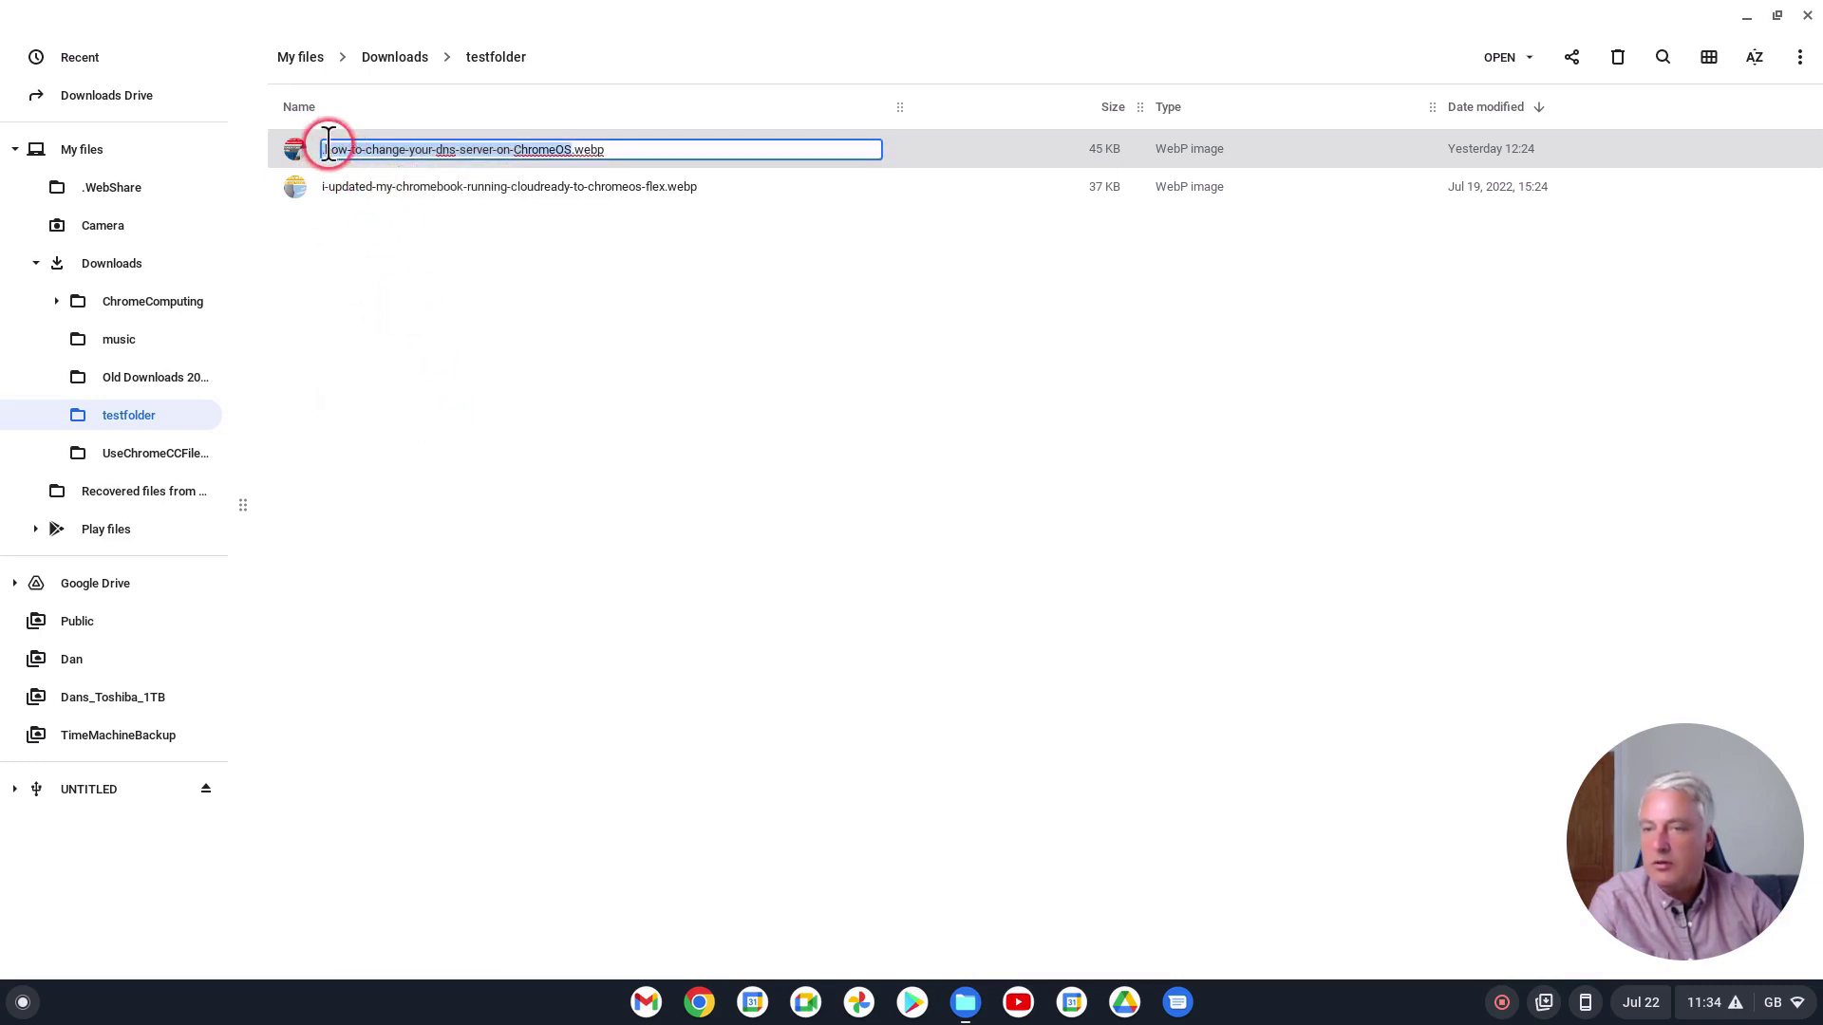
pyautogui.click(332, 152)
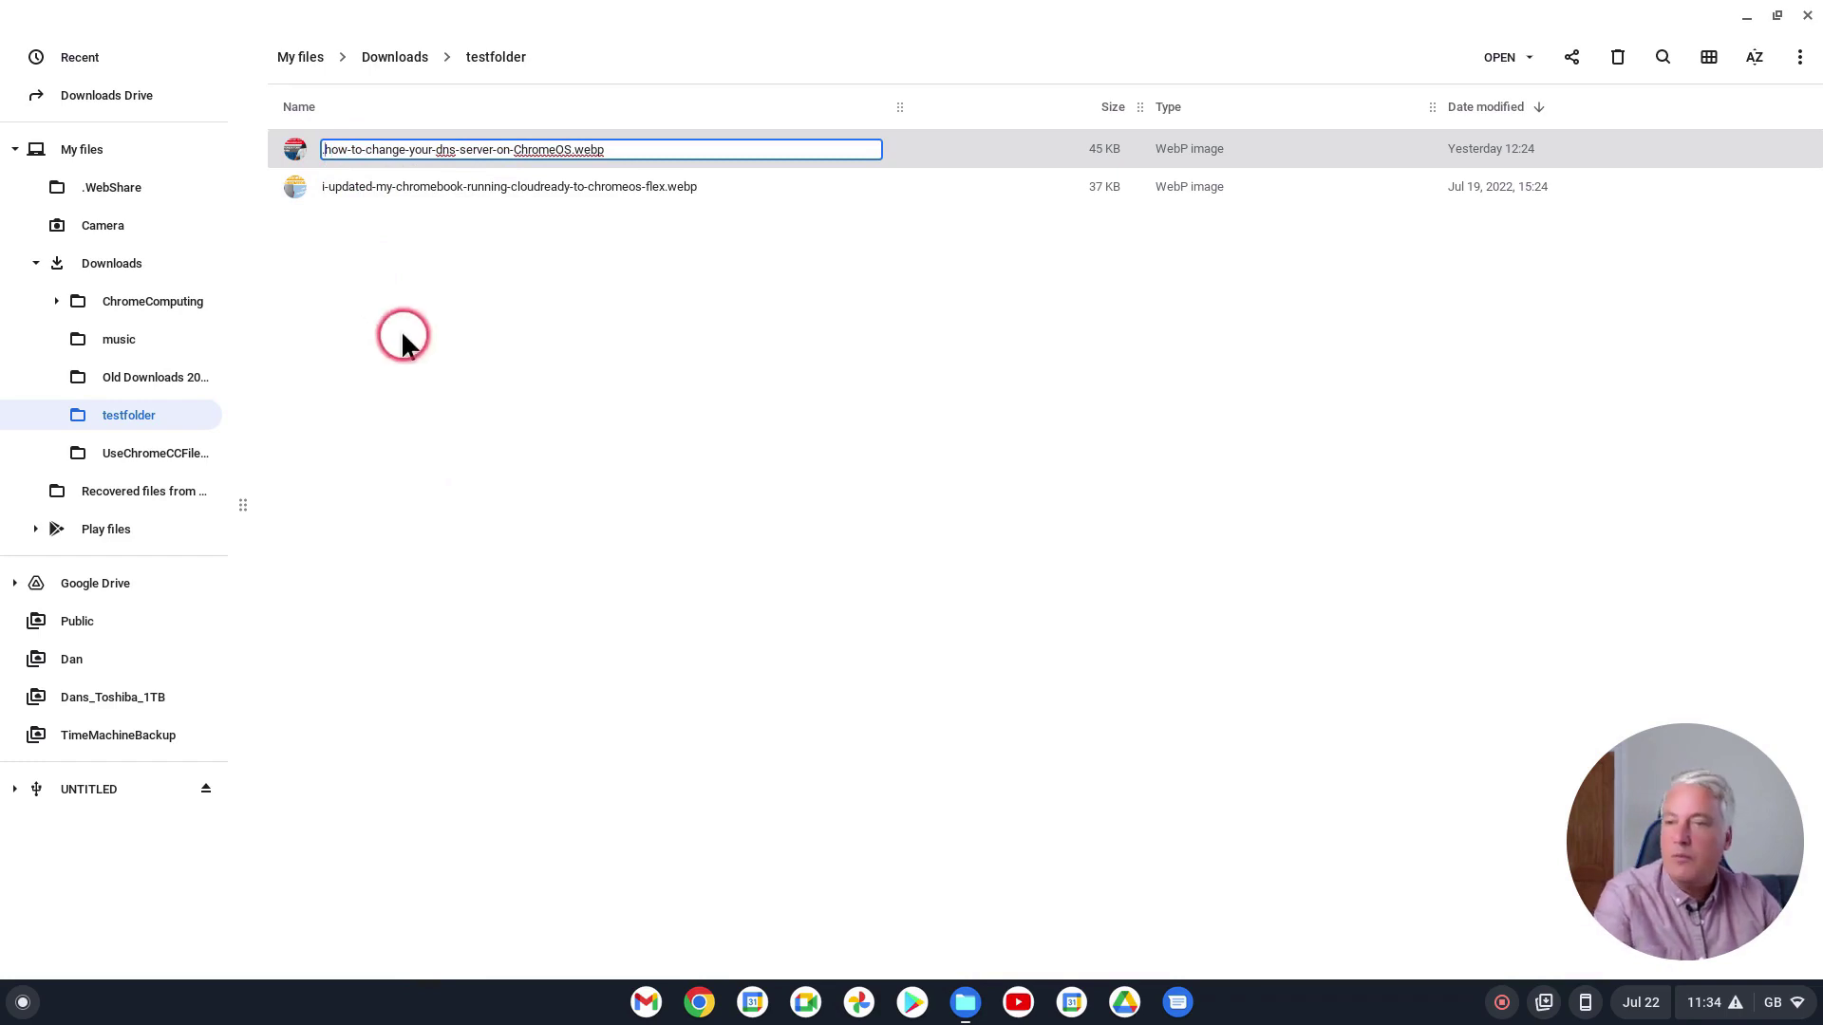
pyautogui.press('Return')
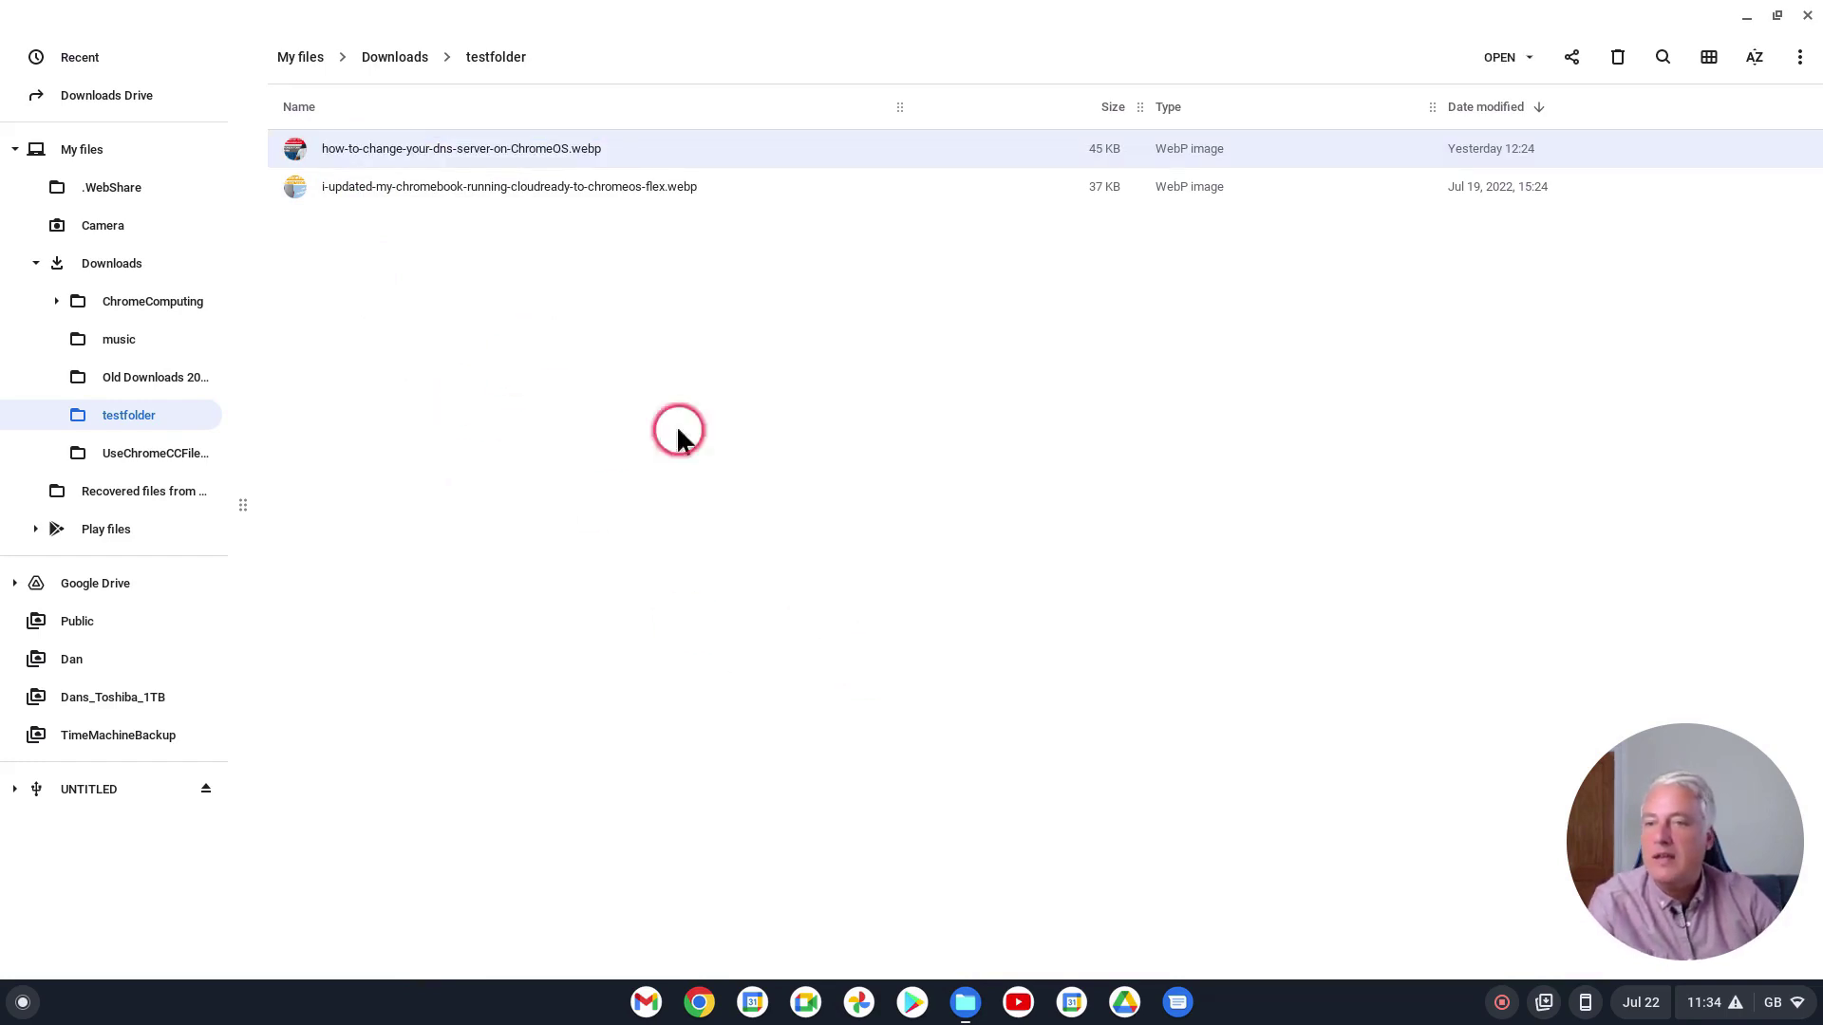
pyautogui.click(393, 57)
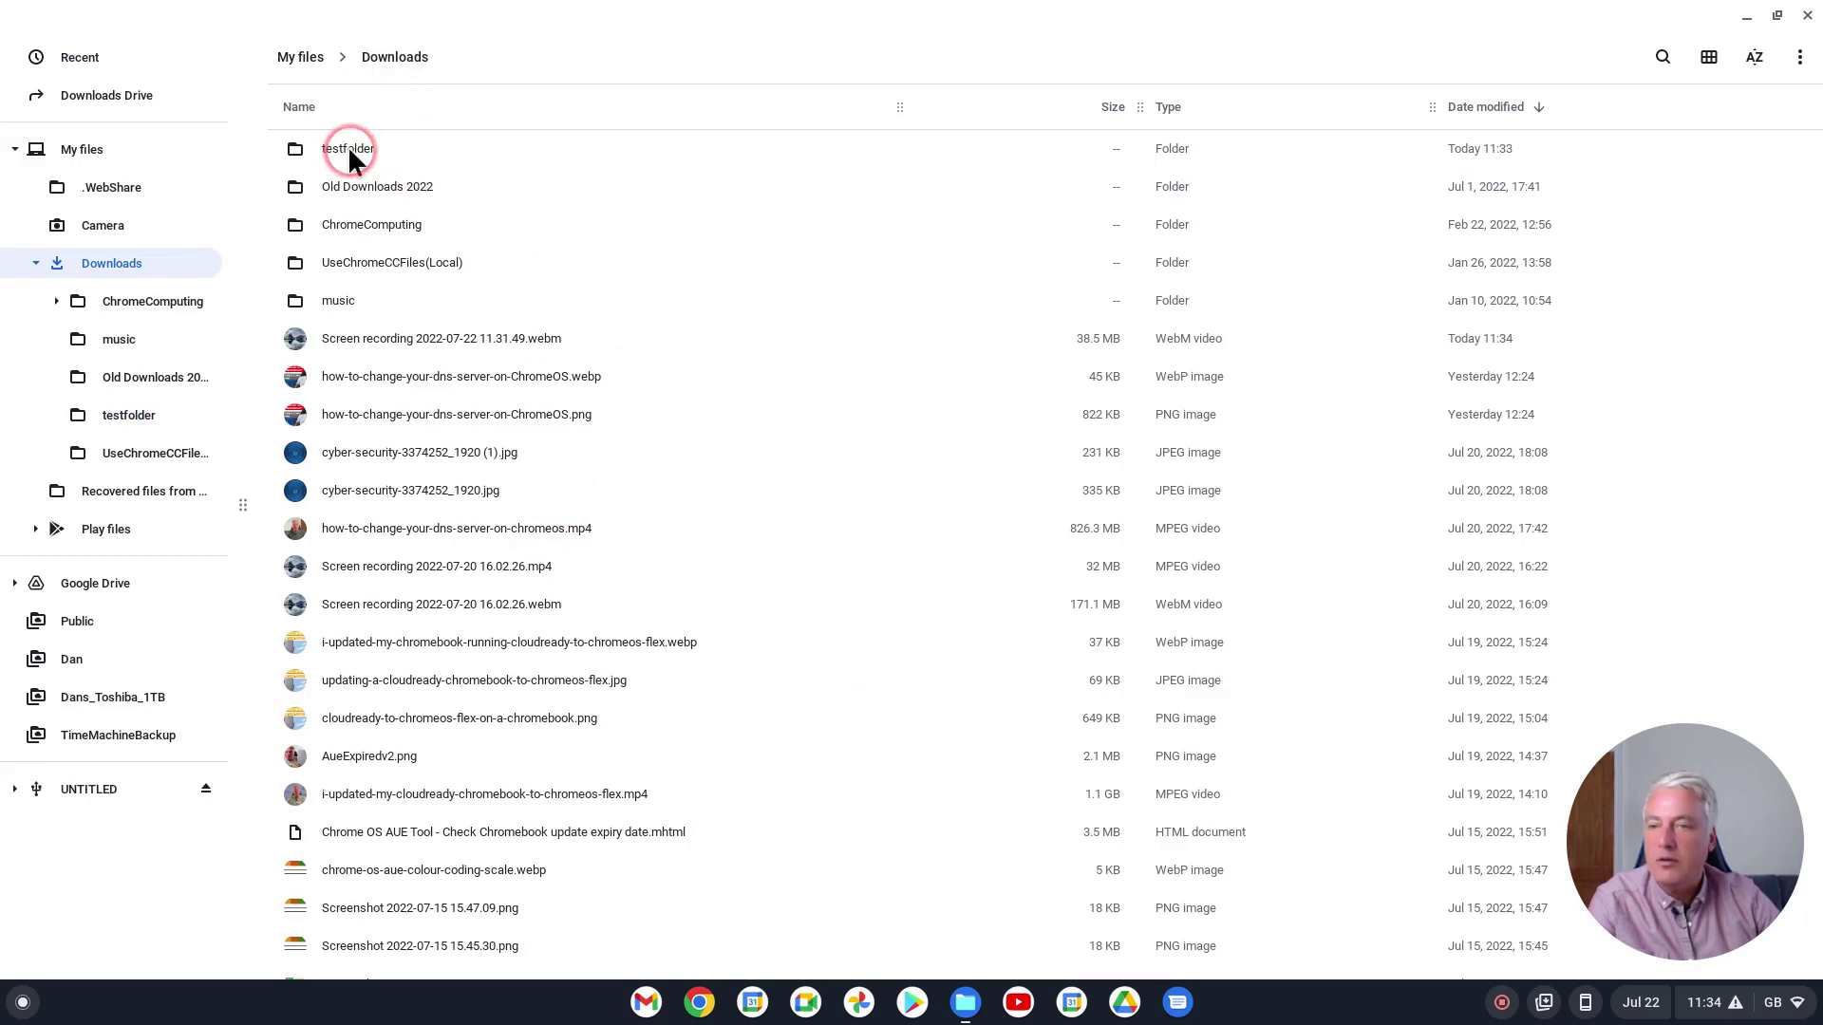
# Rename testfolder in Downloads to .testfolder.
pyautogui.rightClick(350, 152)
pyautogui.click(409, 345)
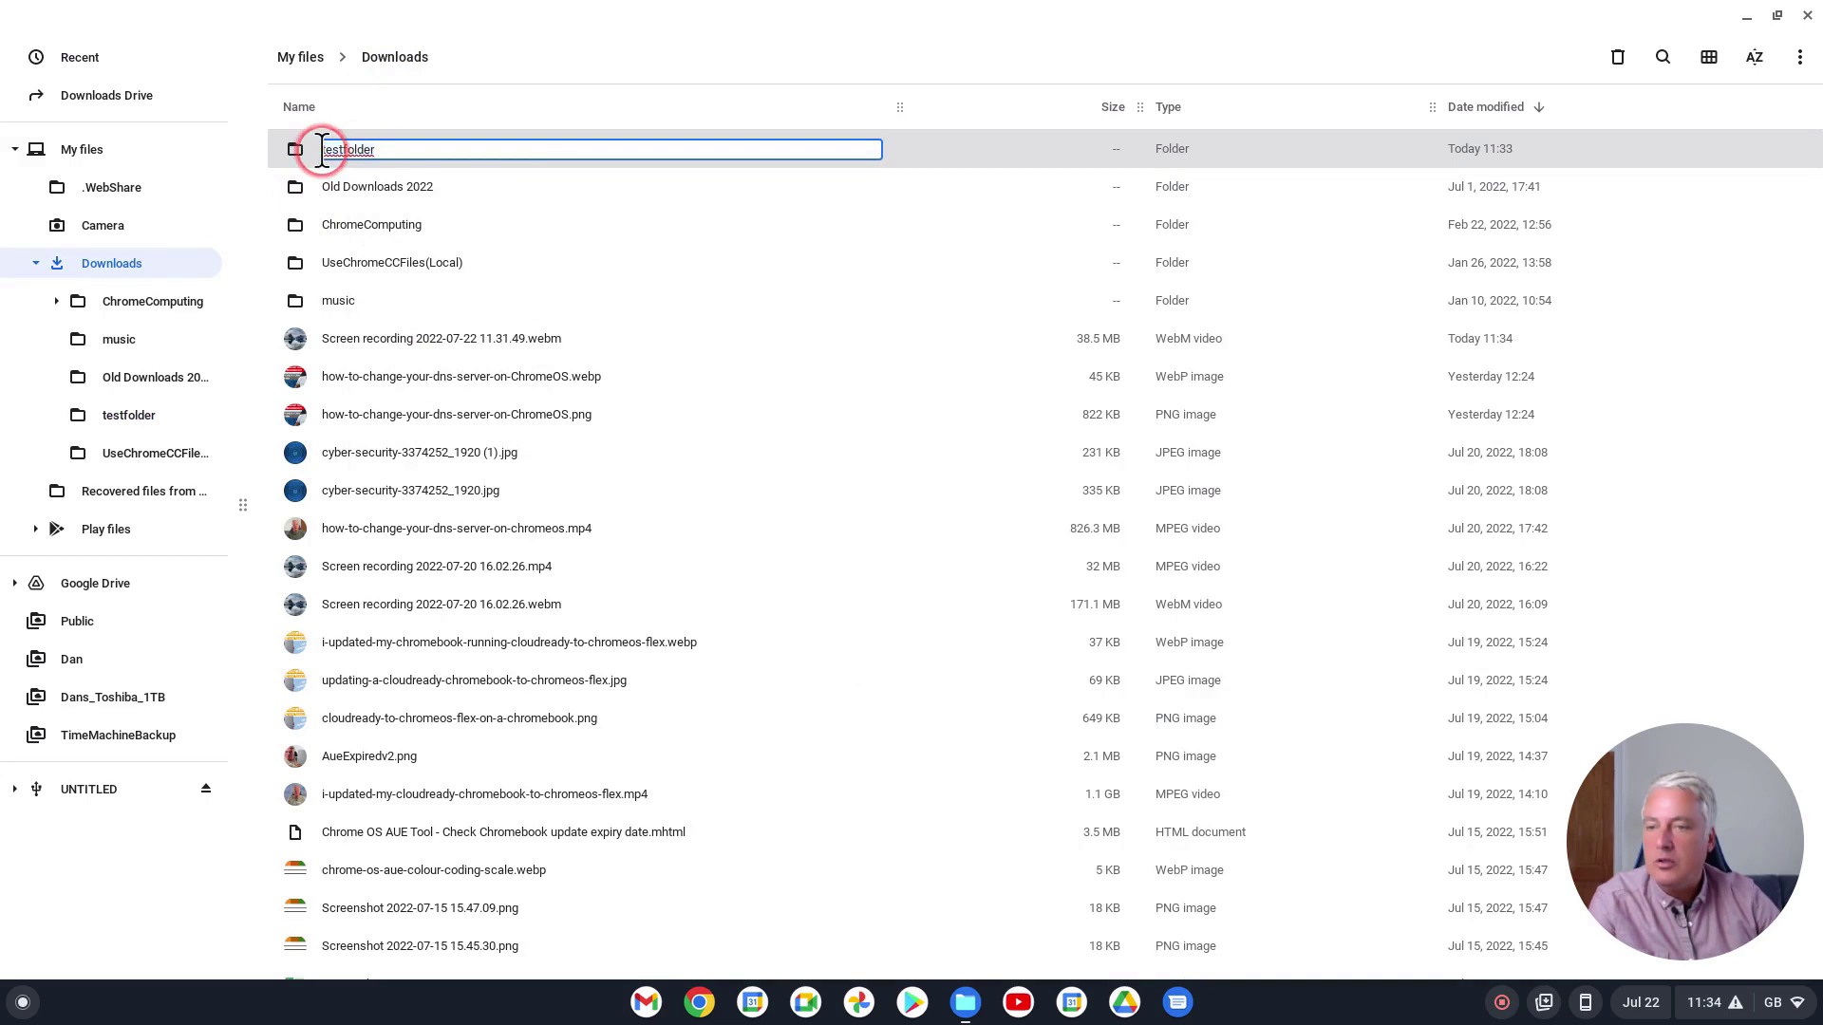
pyautogui.click(493, 334)
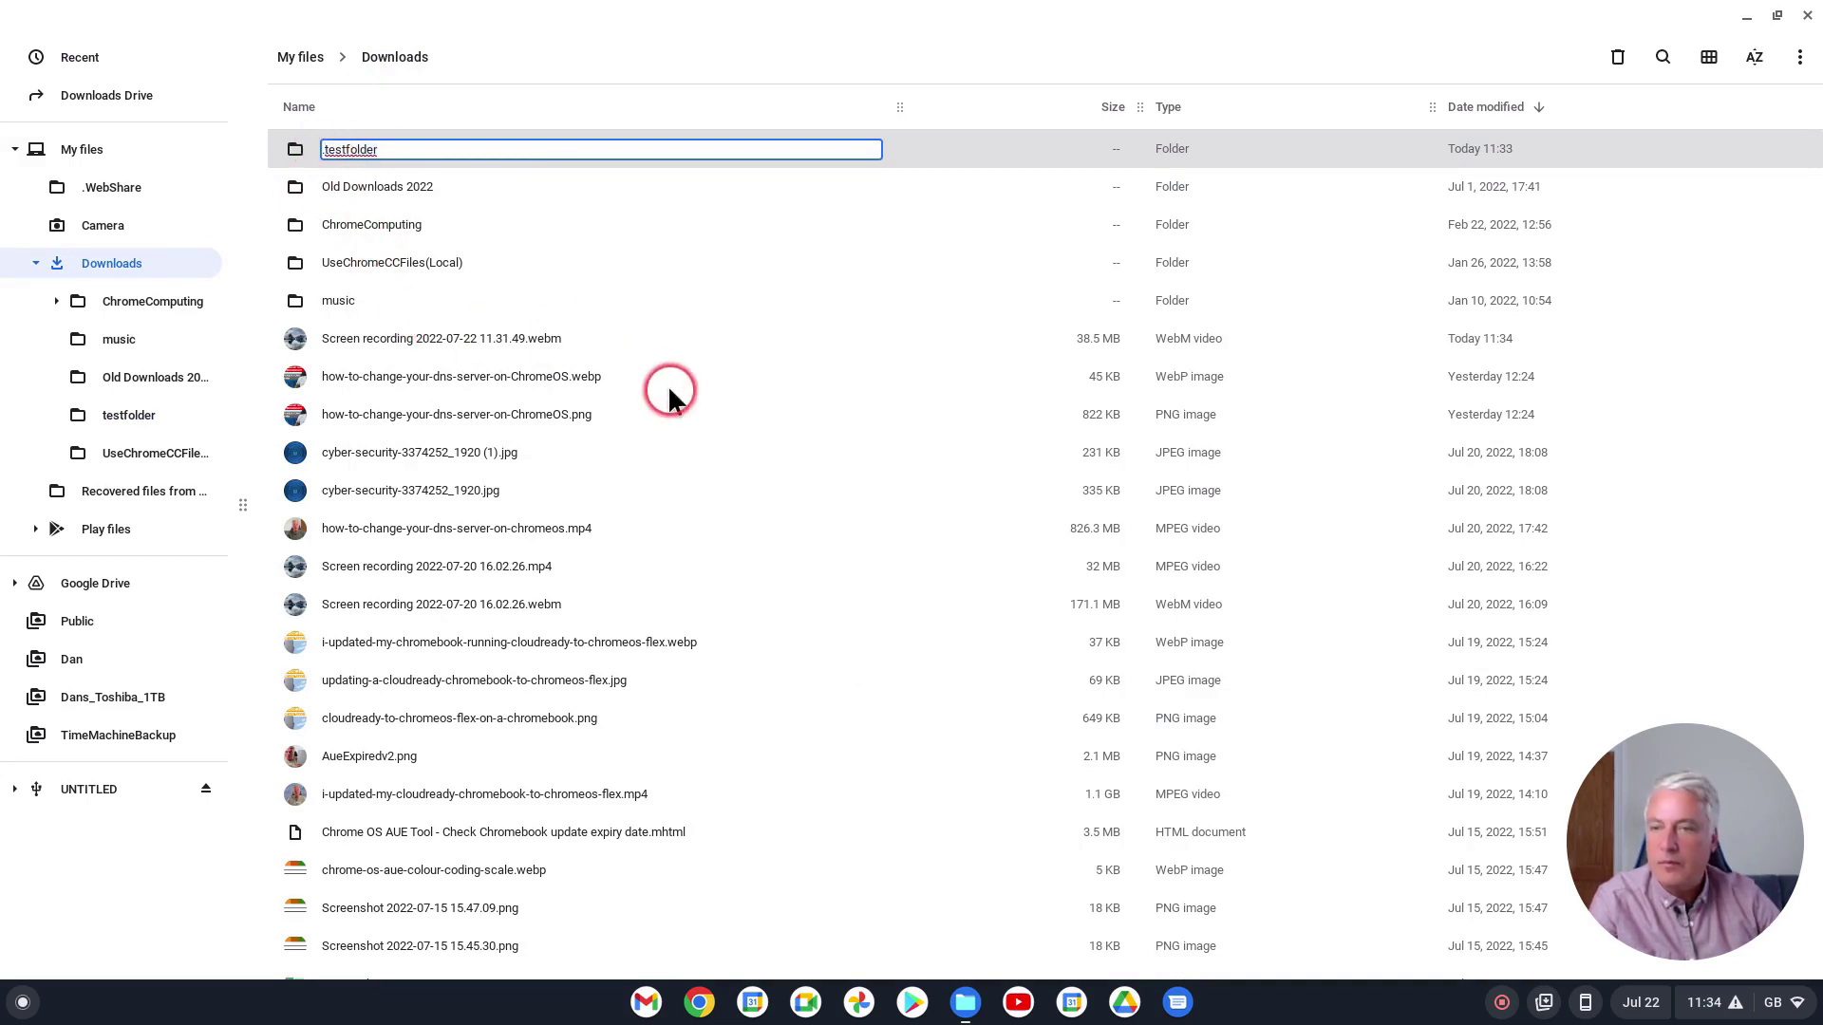
pyautogui.press('Return')
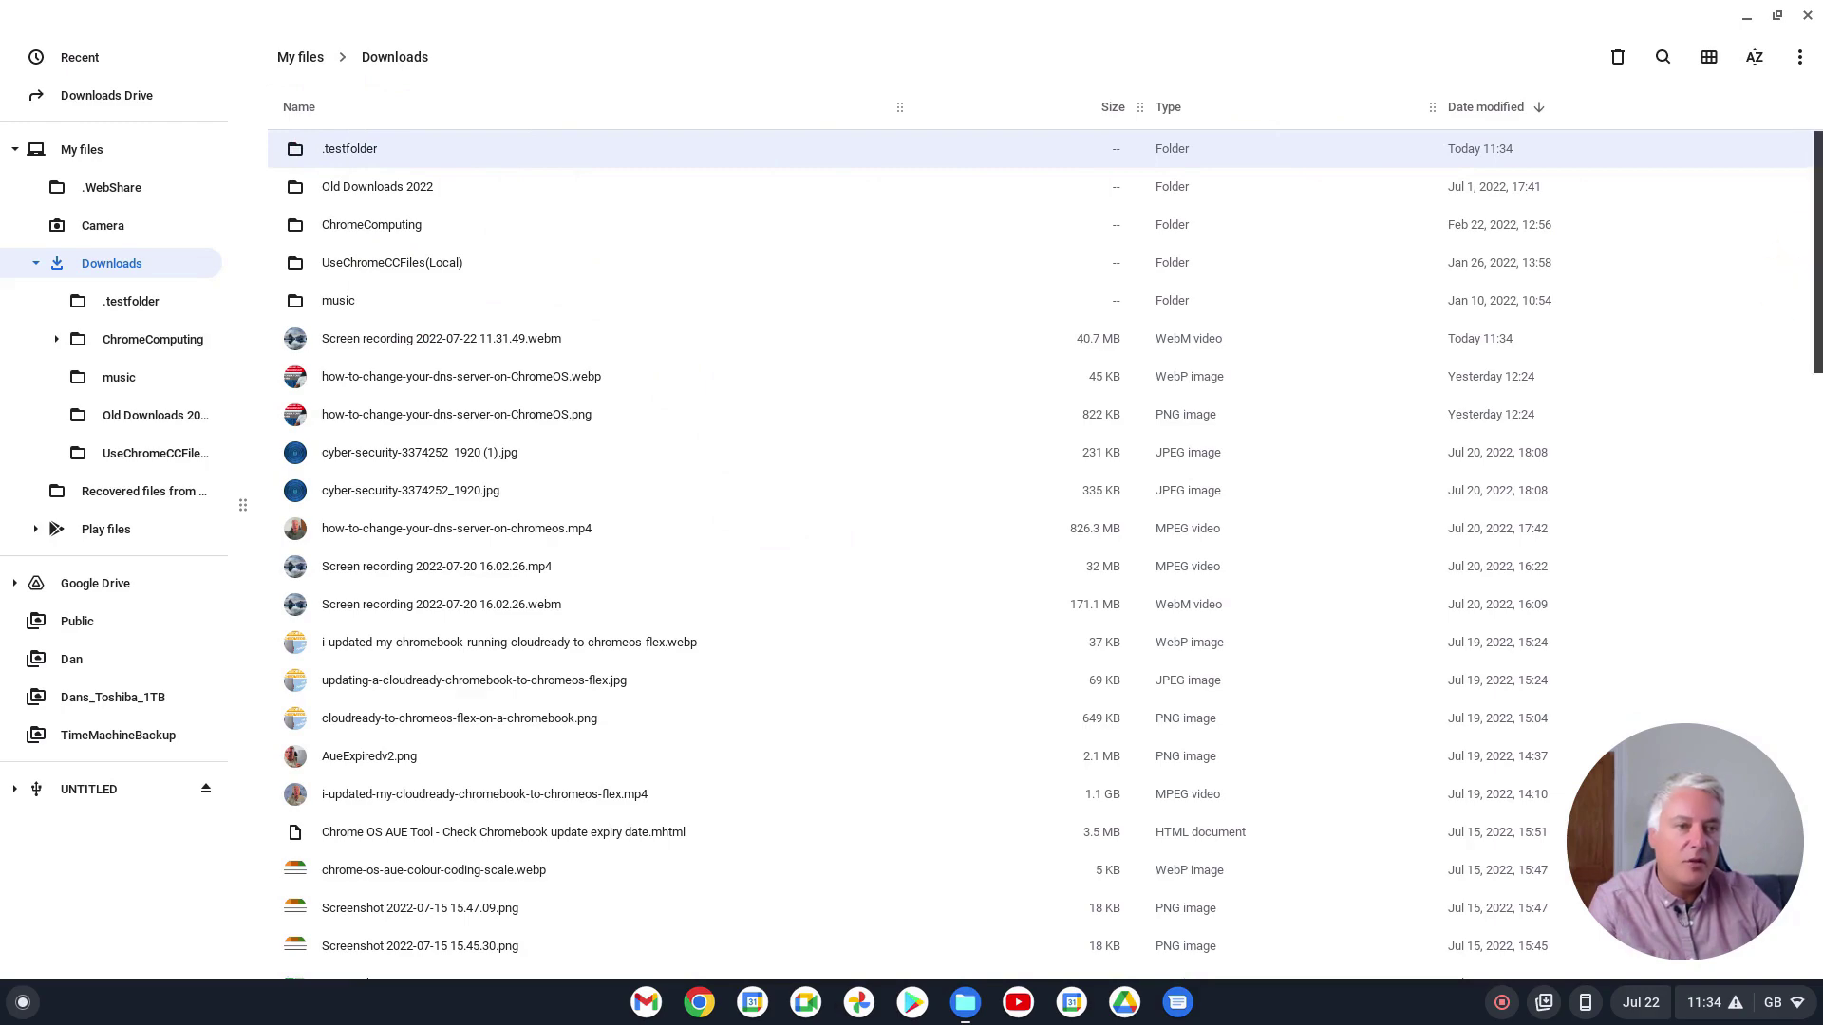
pyautogui.click(1799, 57)
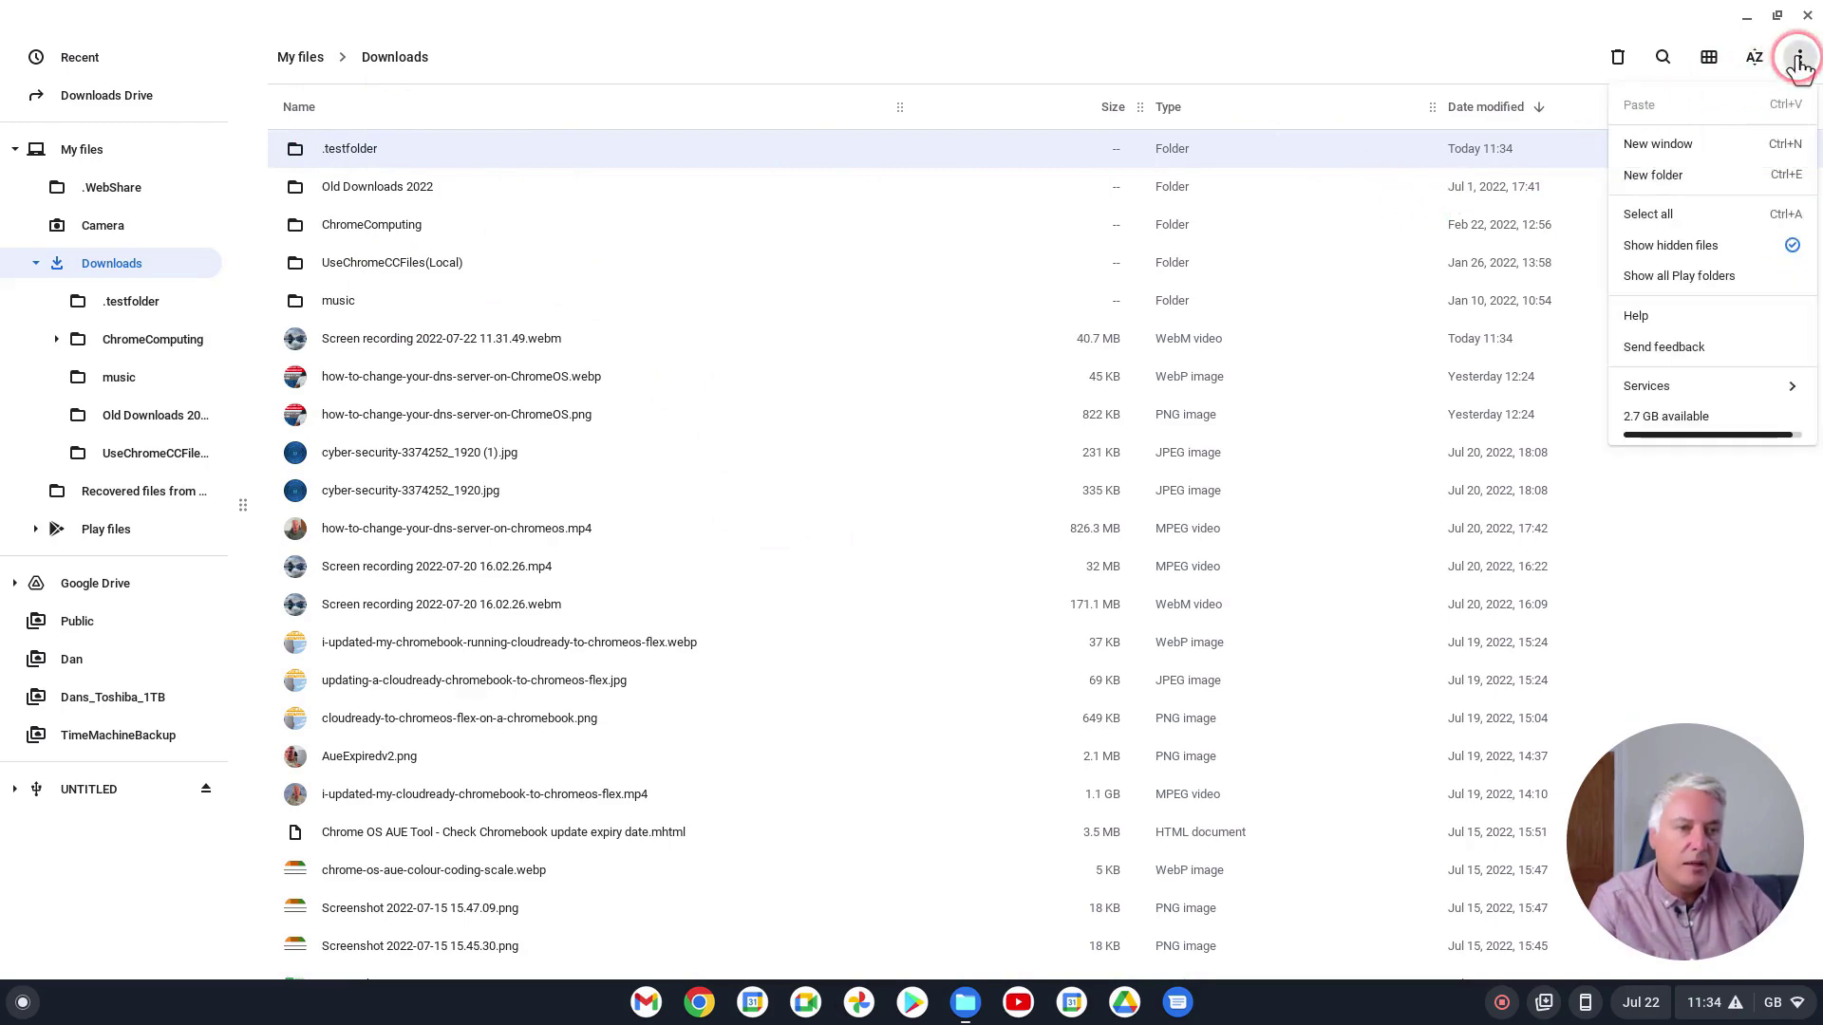
# Close and reopen Files, go to Downloads, and turn on Show hidden files.
pyautogui.click(1799, 57)
pyautogui.click(1807, 17)
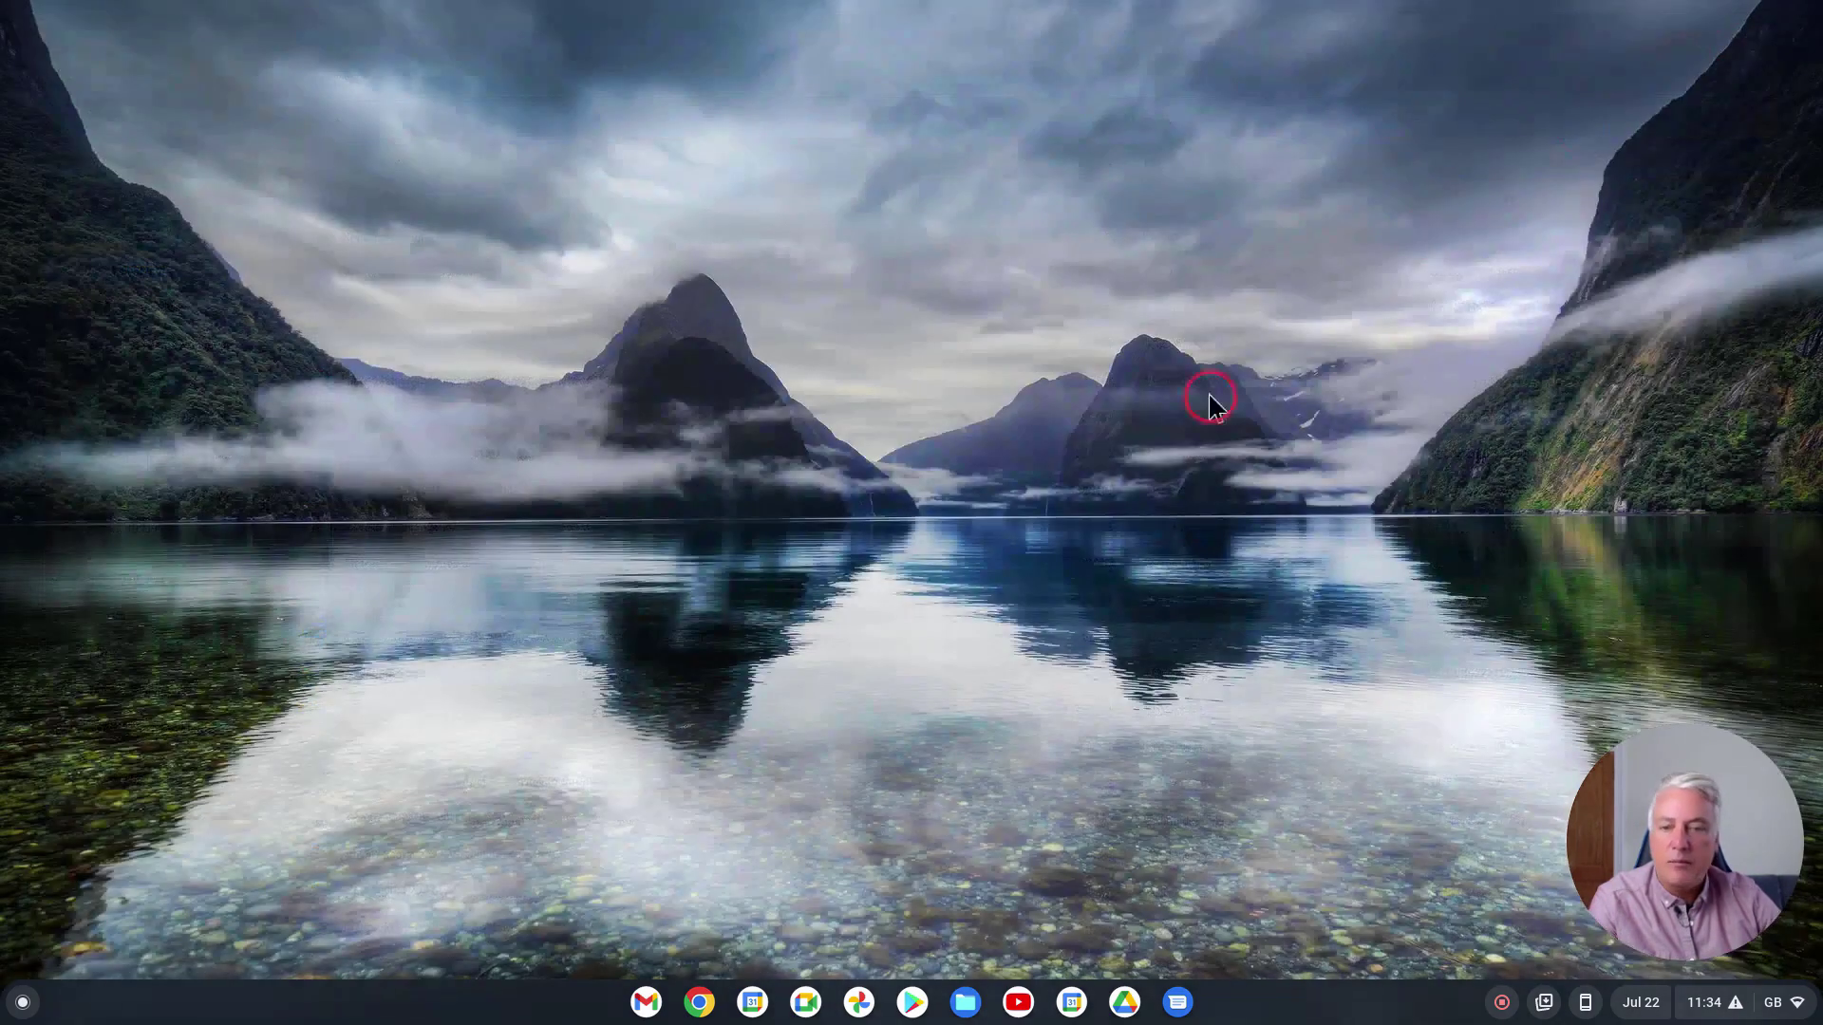
pyautogui.click(978, 1008)
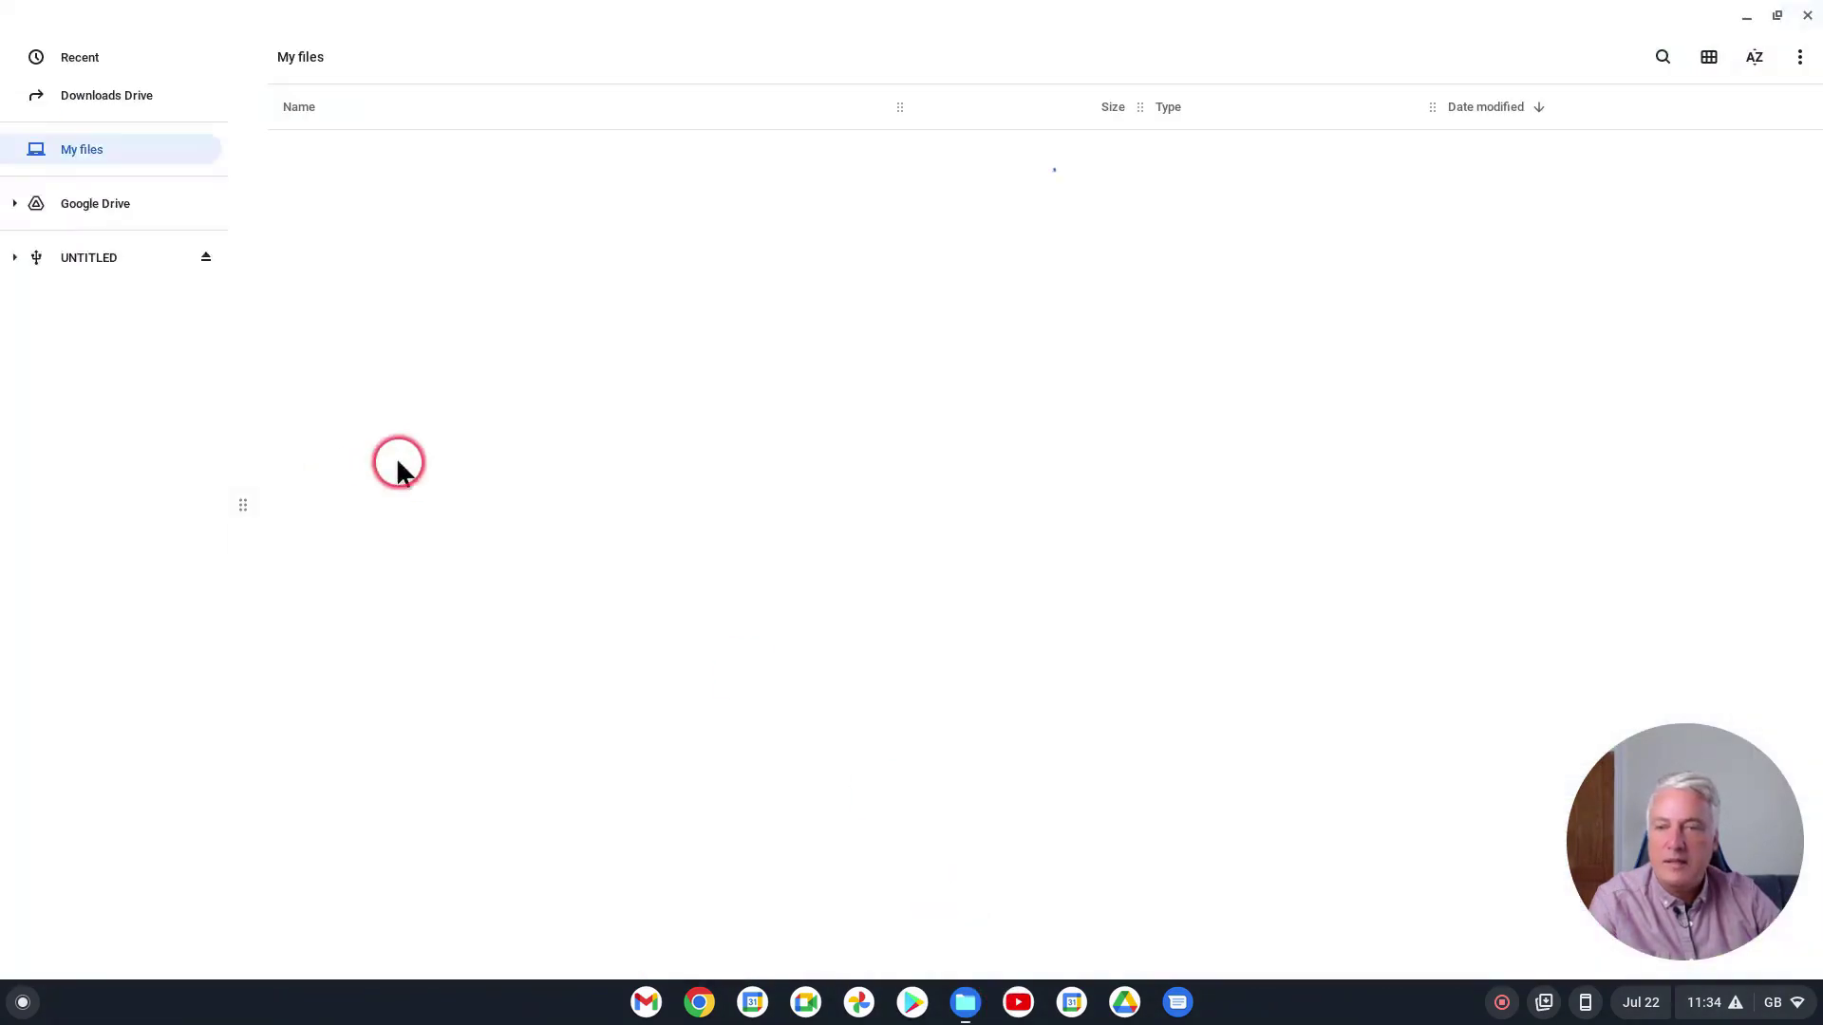
pyautogui.doubleClick(368, 144)
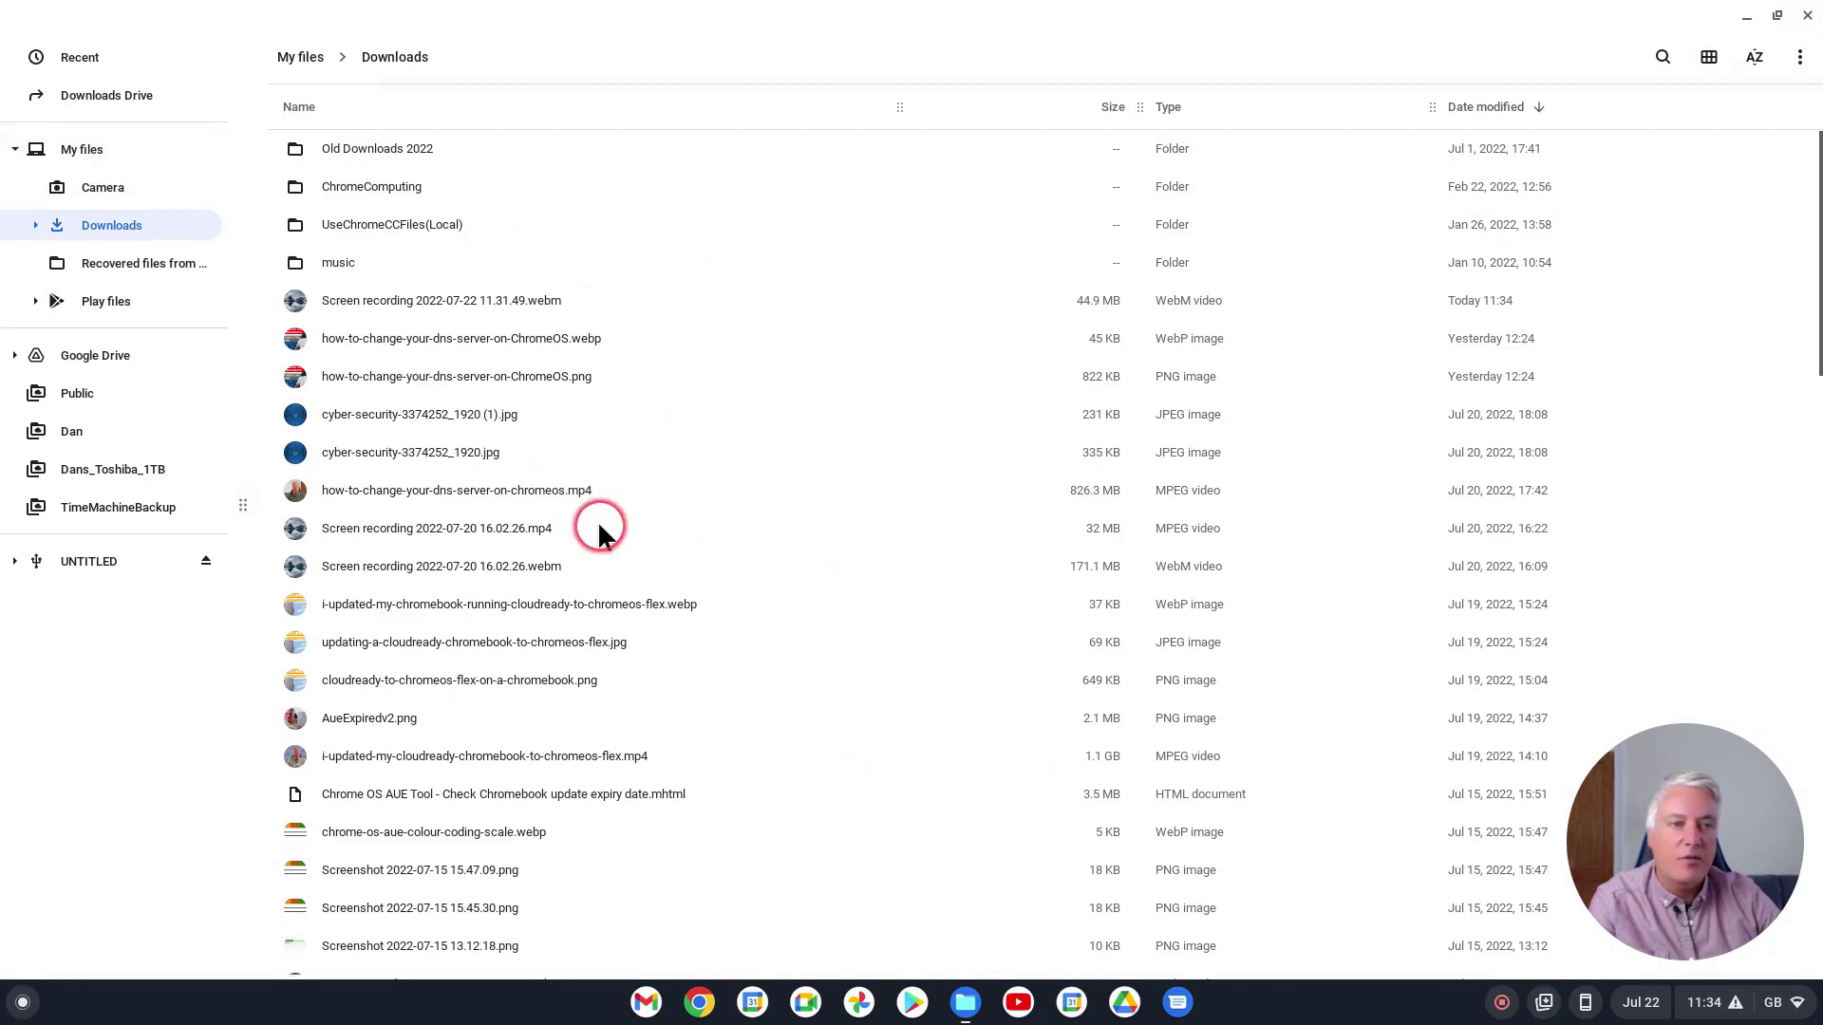
pyautogui.click(1801, 57)
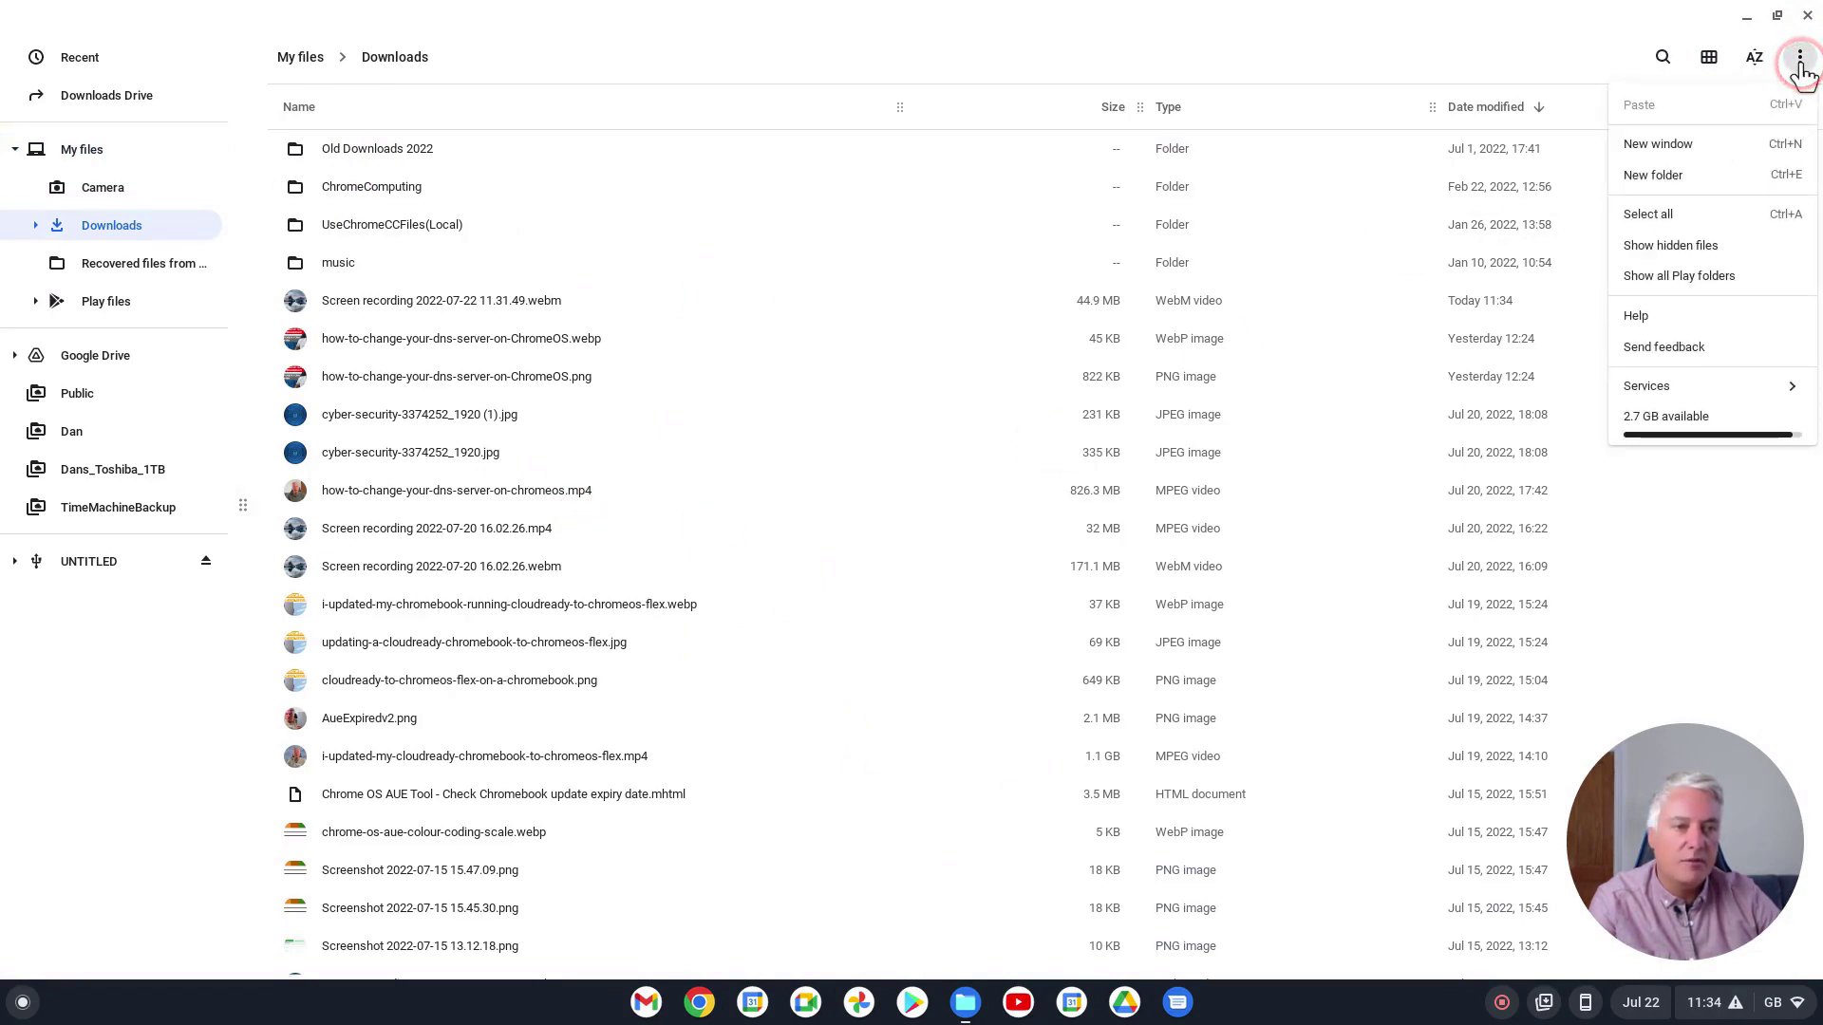
pyautogui.click(1664, 249)
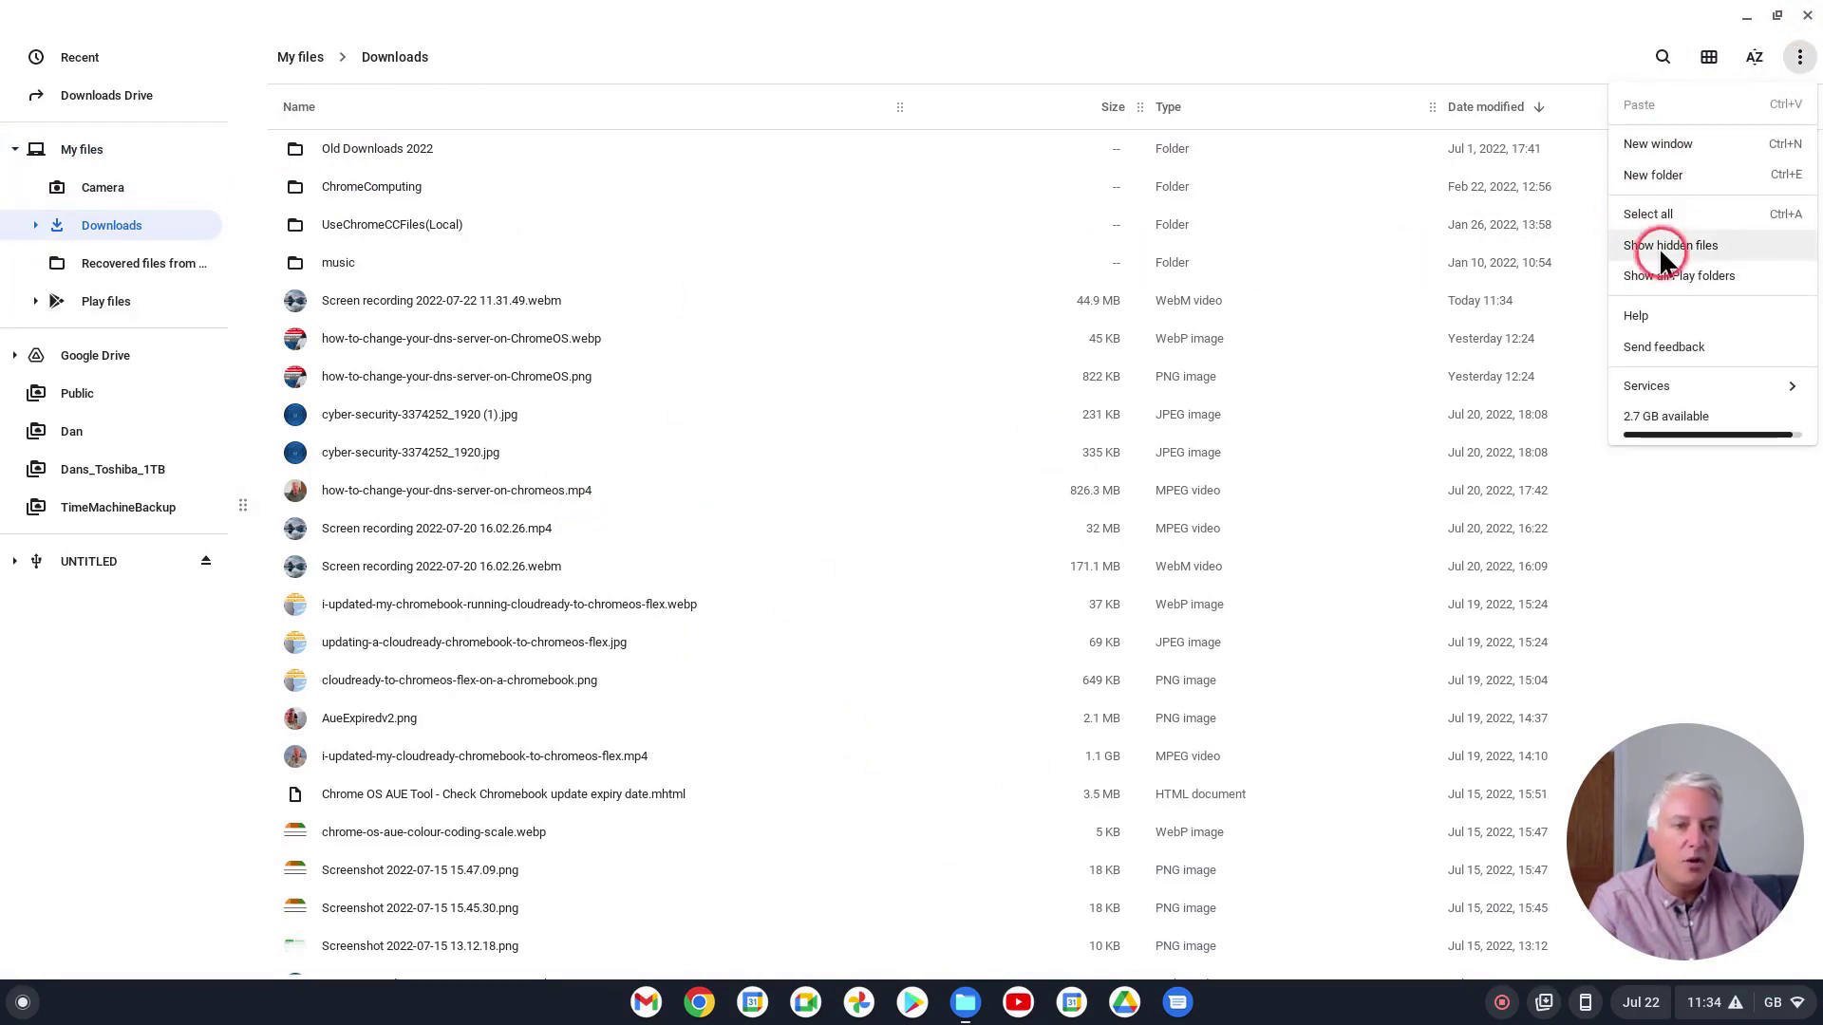
# Show hidden items so .testfolder tops Downloads and .WebShare appears in the sidebar.
pyautogui.click(1689, 245)
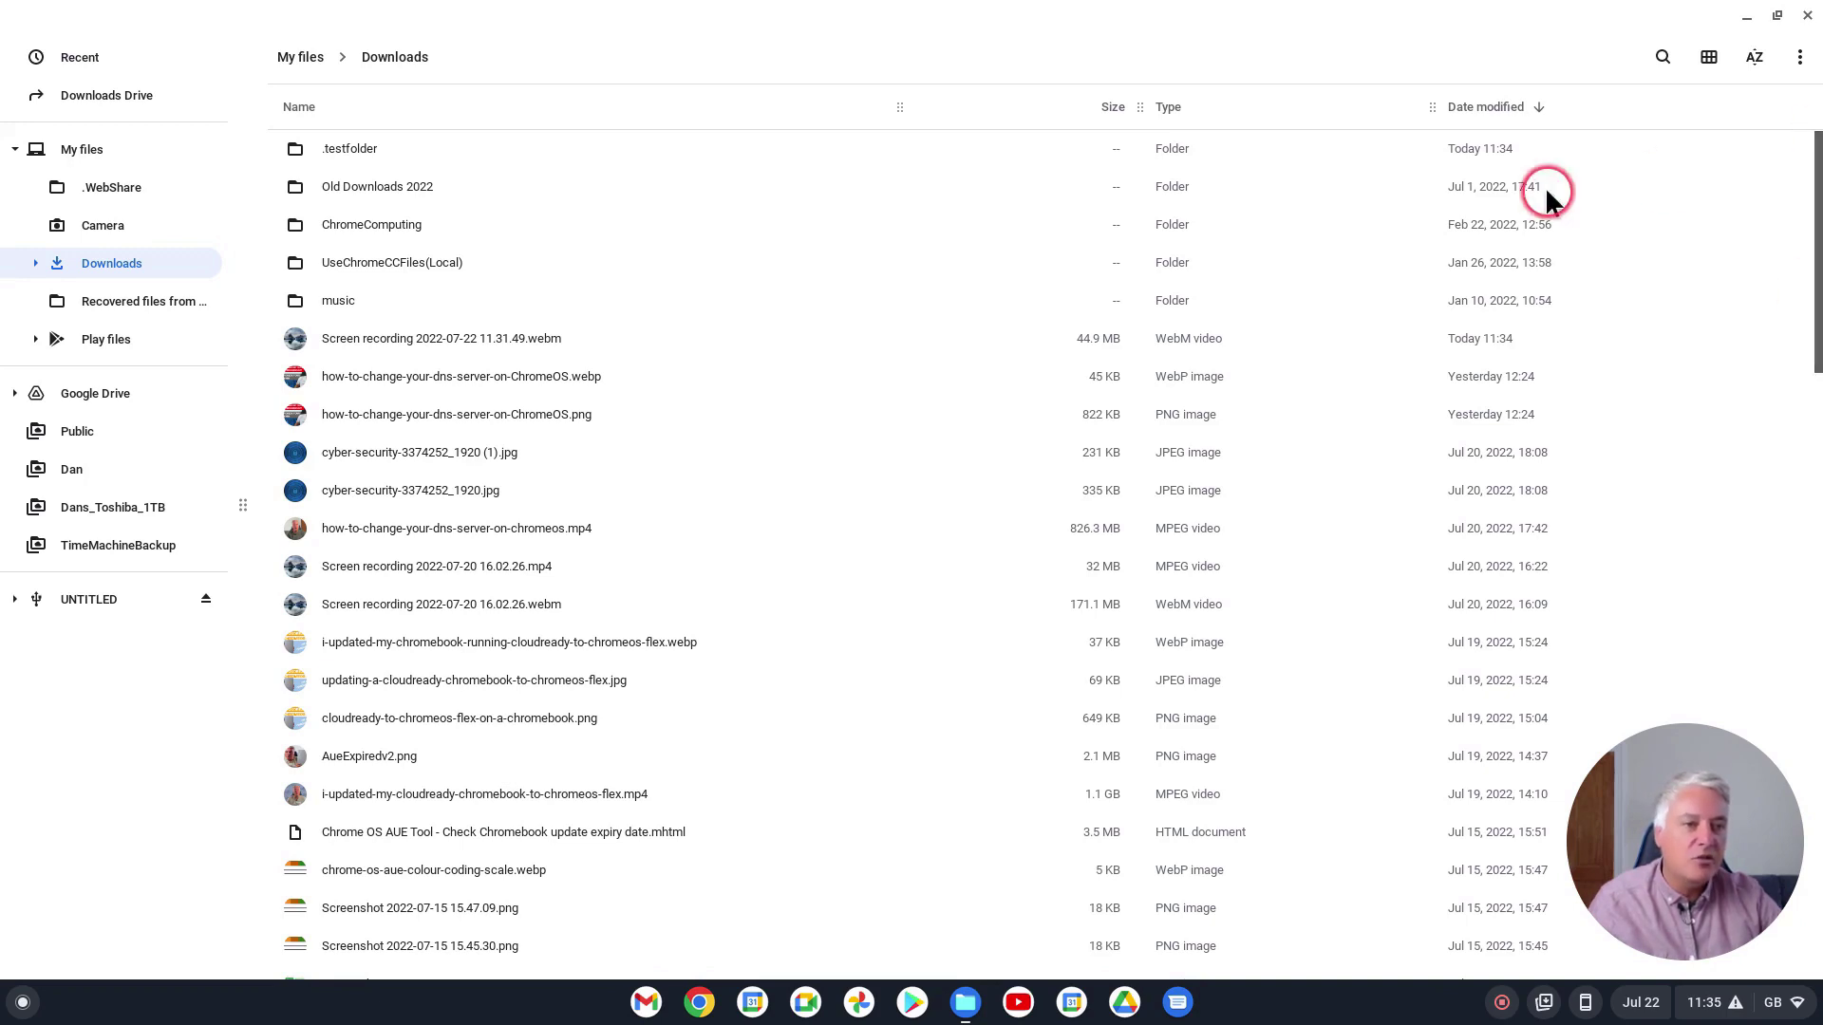
pyautogui.click(1799, 57)
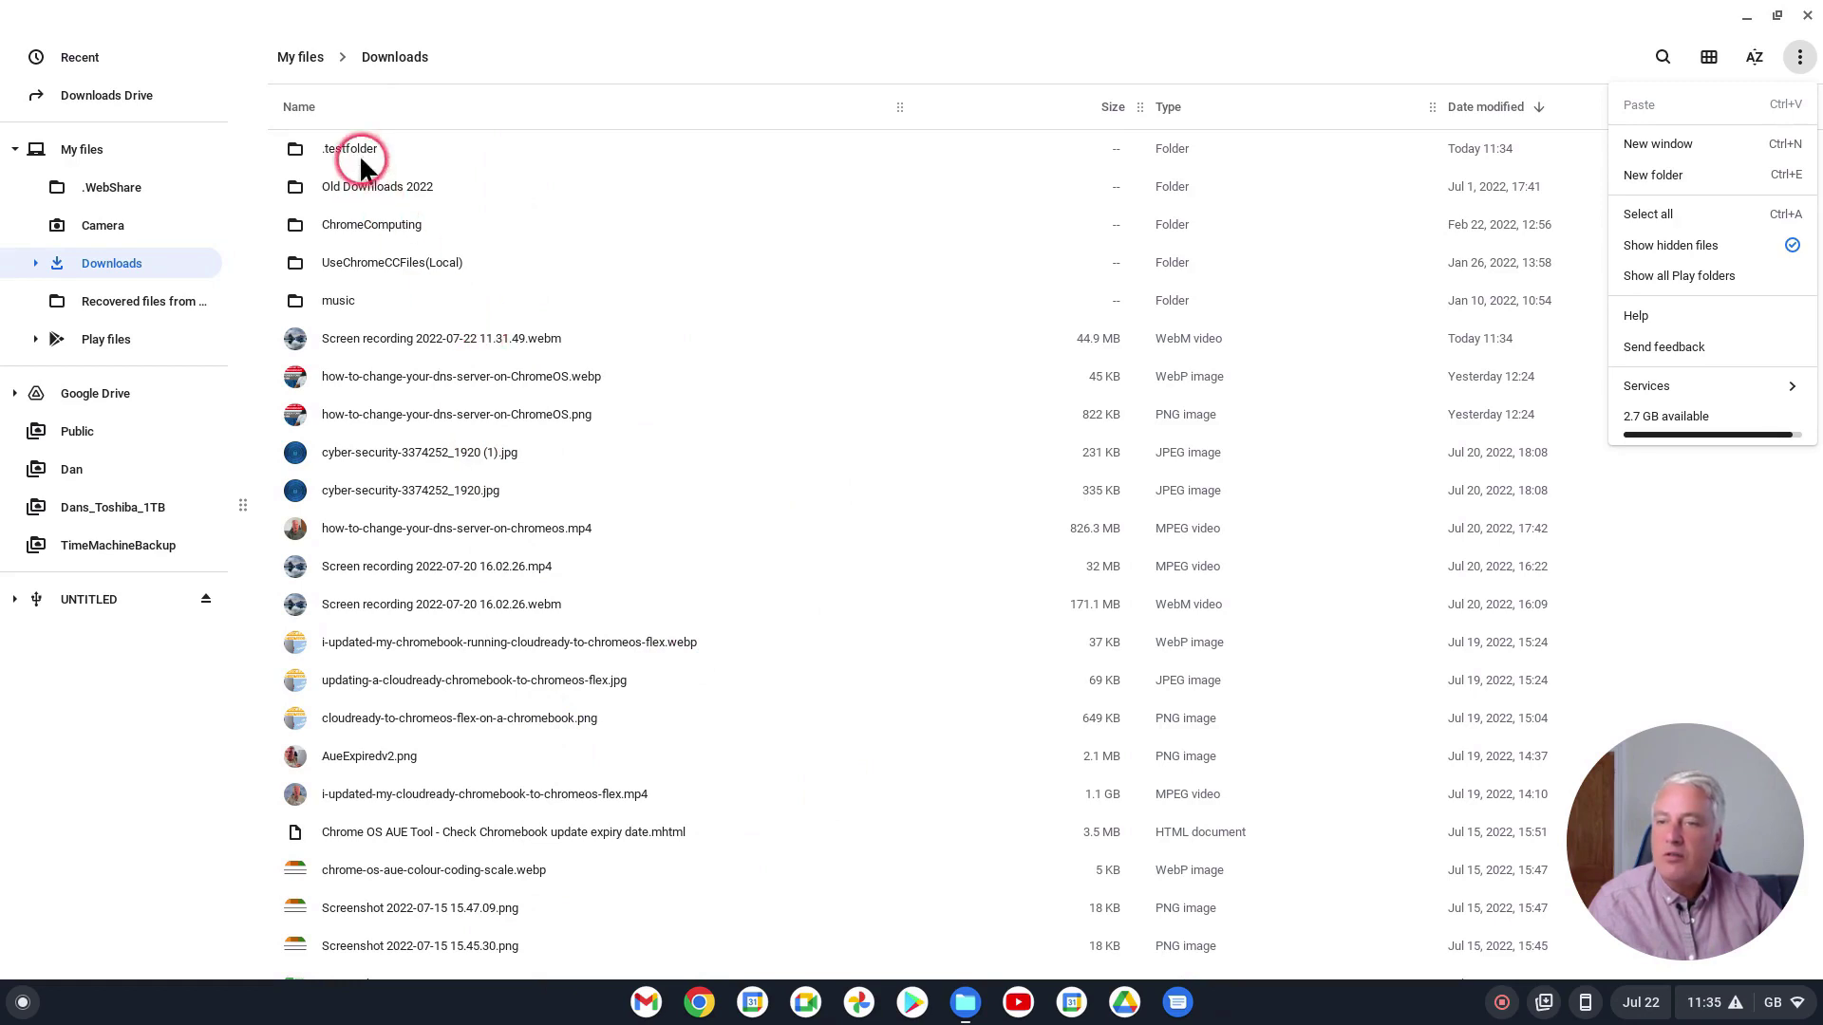
# Turn off Show hidden files so .testfolder and .WebShare disappear from view.
pyautogui.click(1730, 239)
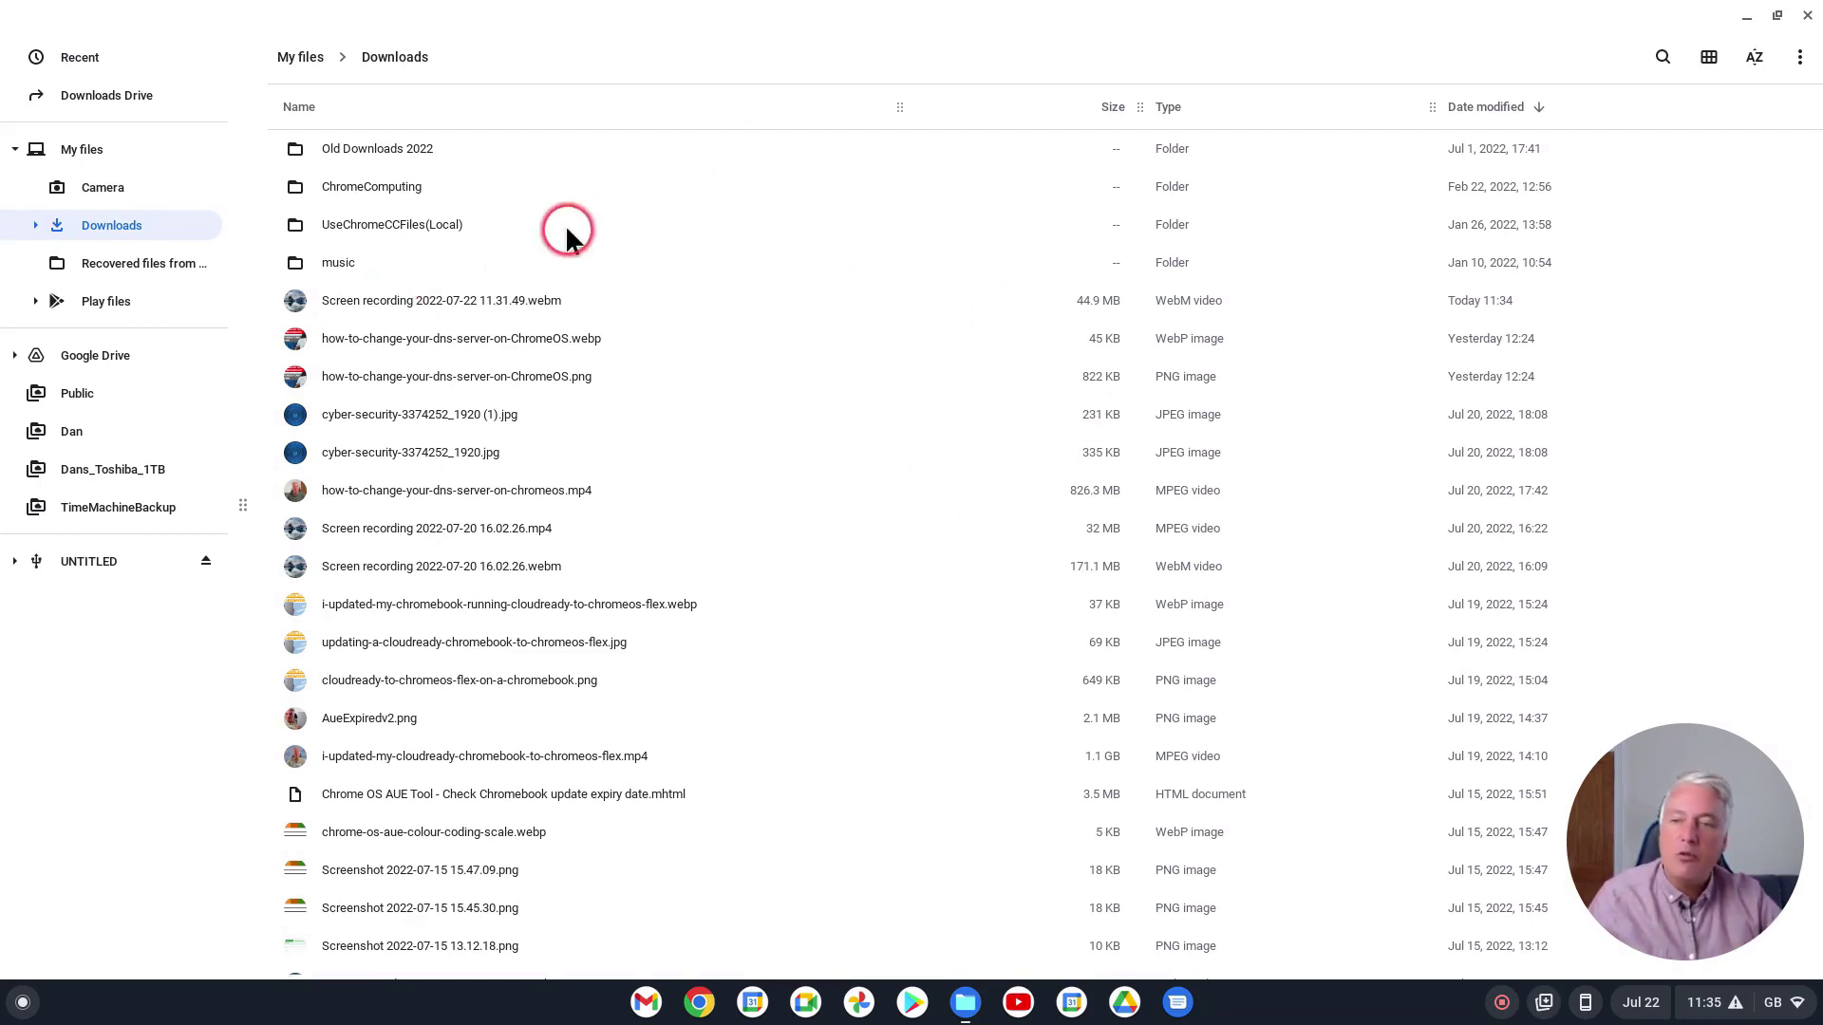
pyautogui.click(1800, 57)
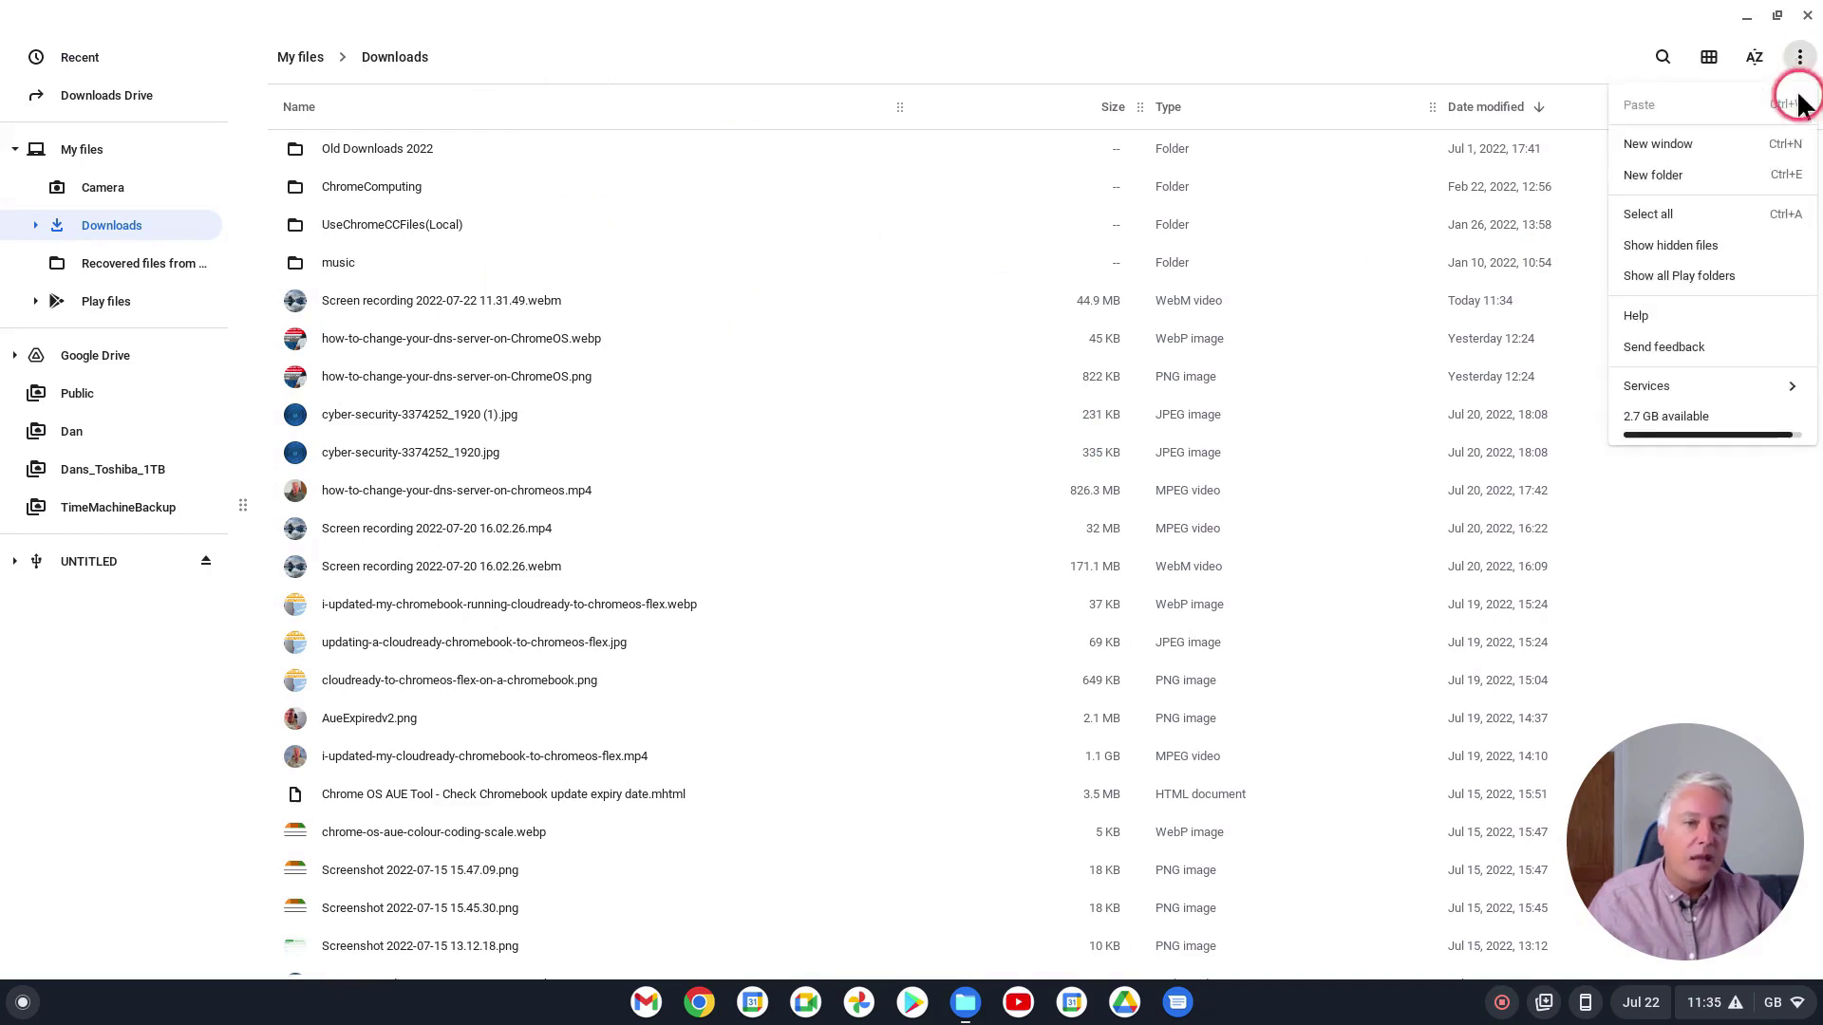
pyautogui.click(867, 304)
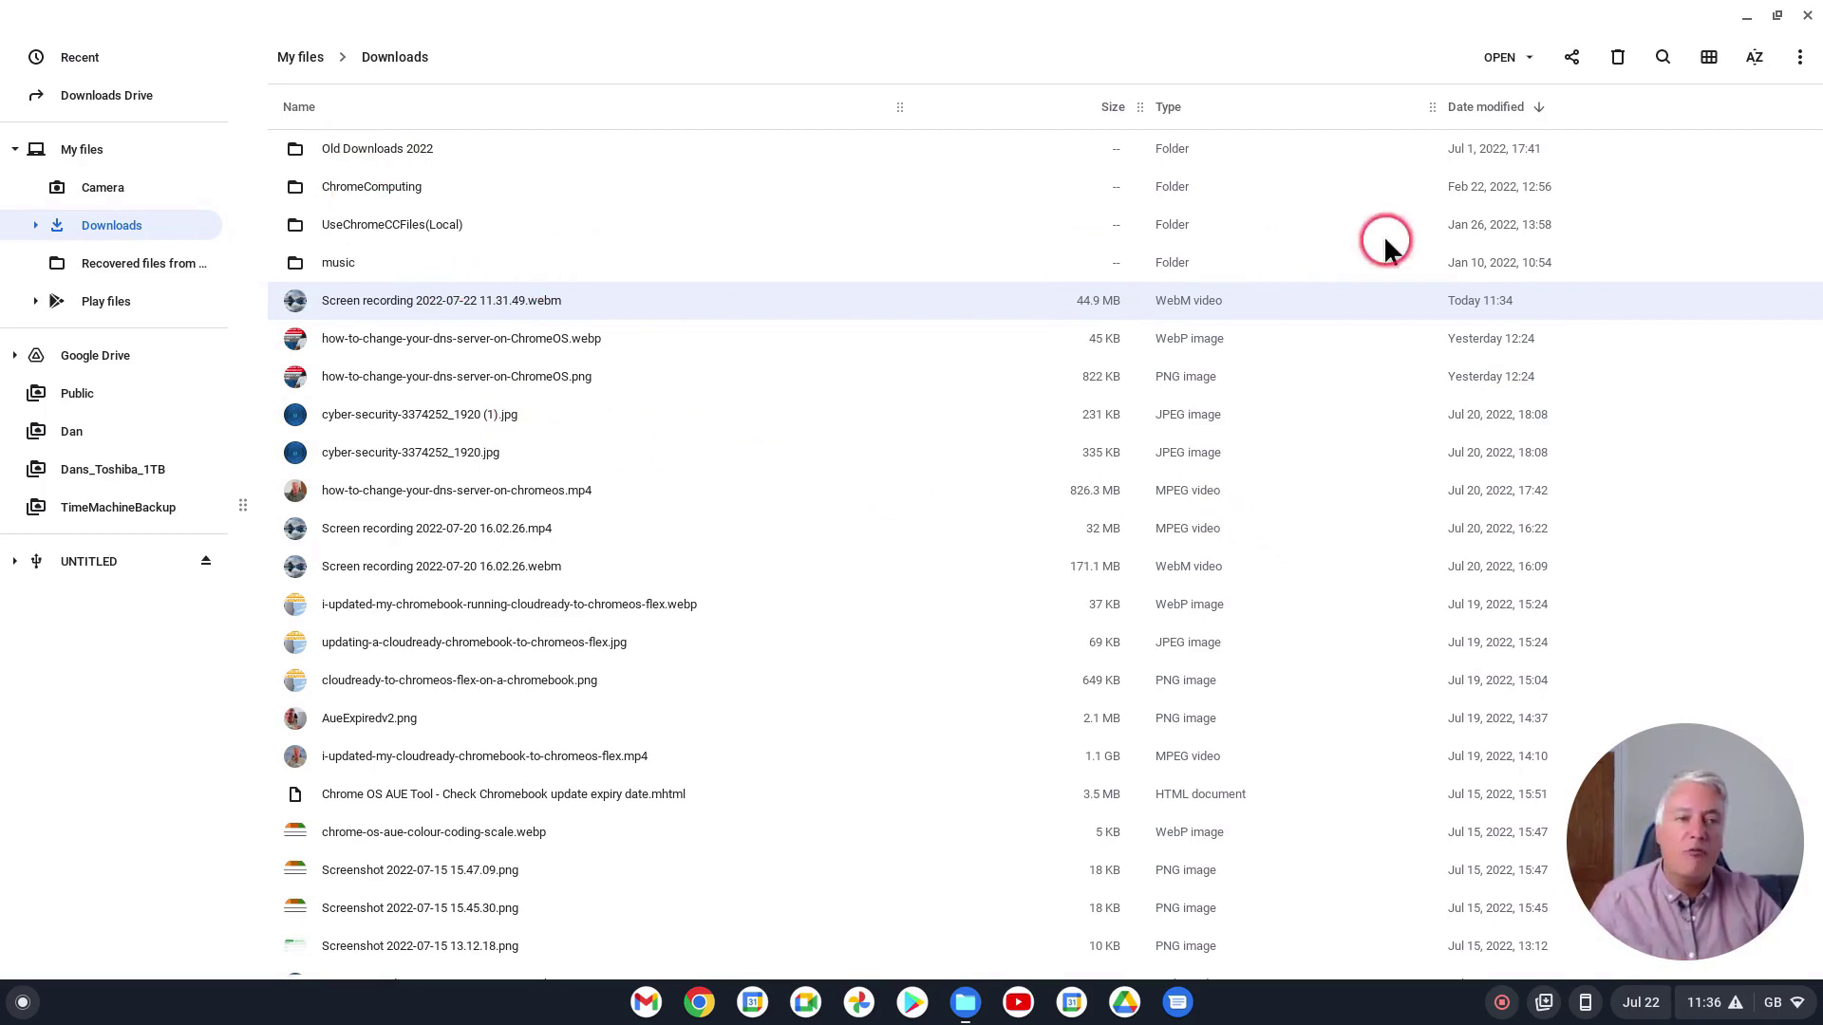
# Turn Show hidden files back on so .testfolder and .WebShare reappear.
pyautogui.click(1799, 59)
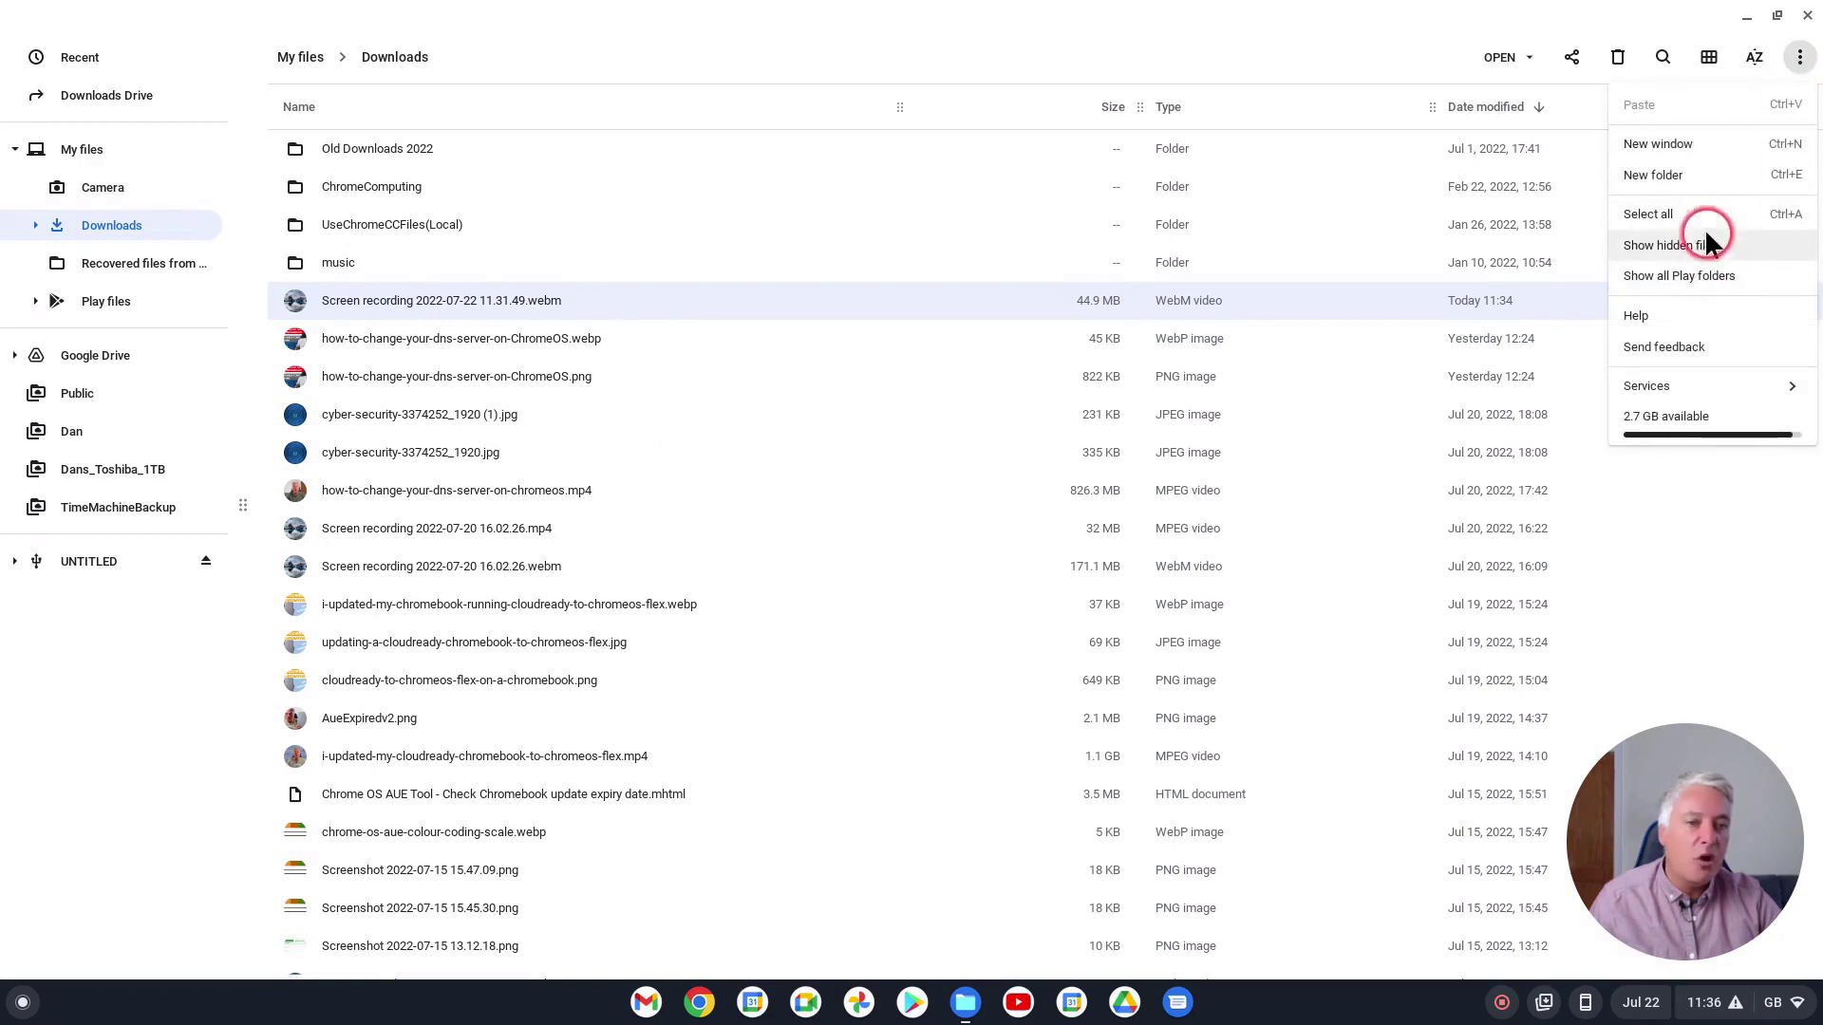
pyautogui.click(1704, 245)
pyautogui.press('Escape')
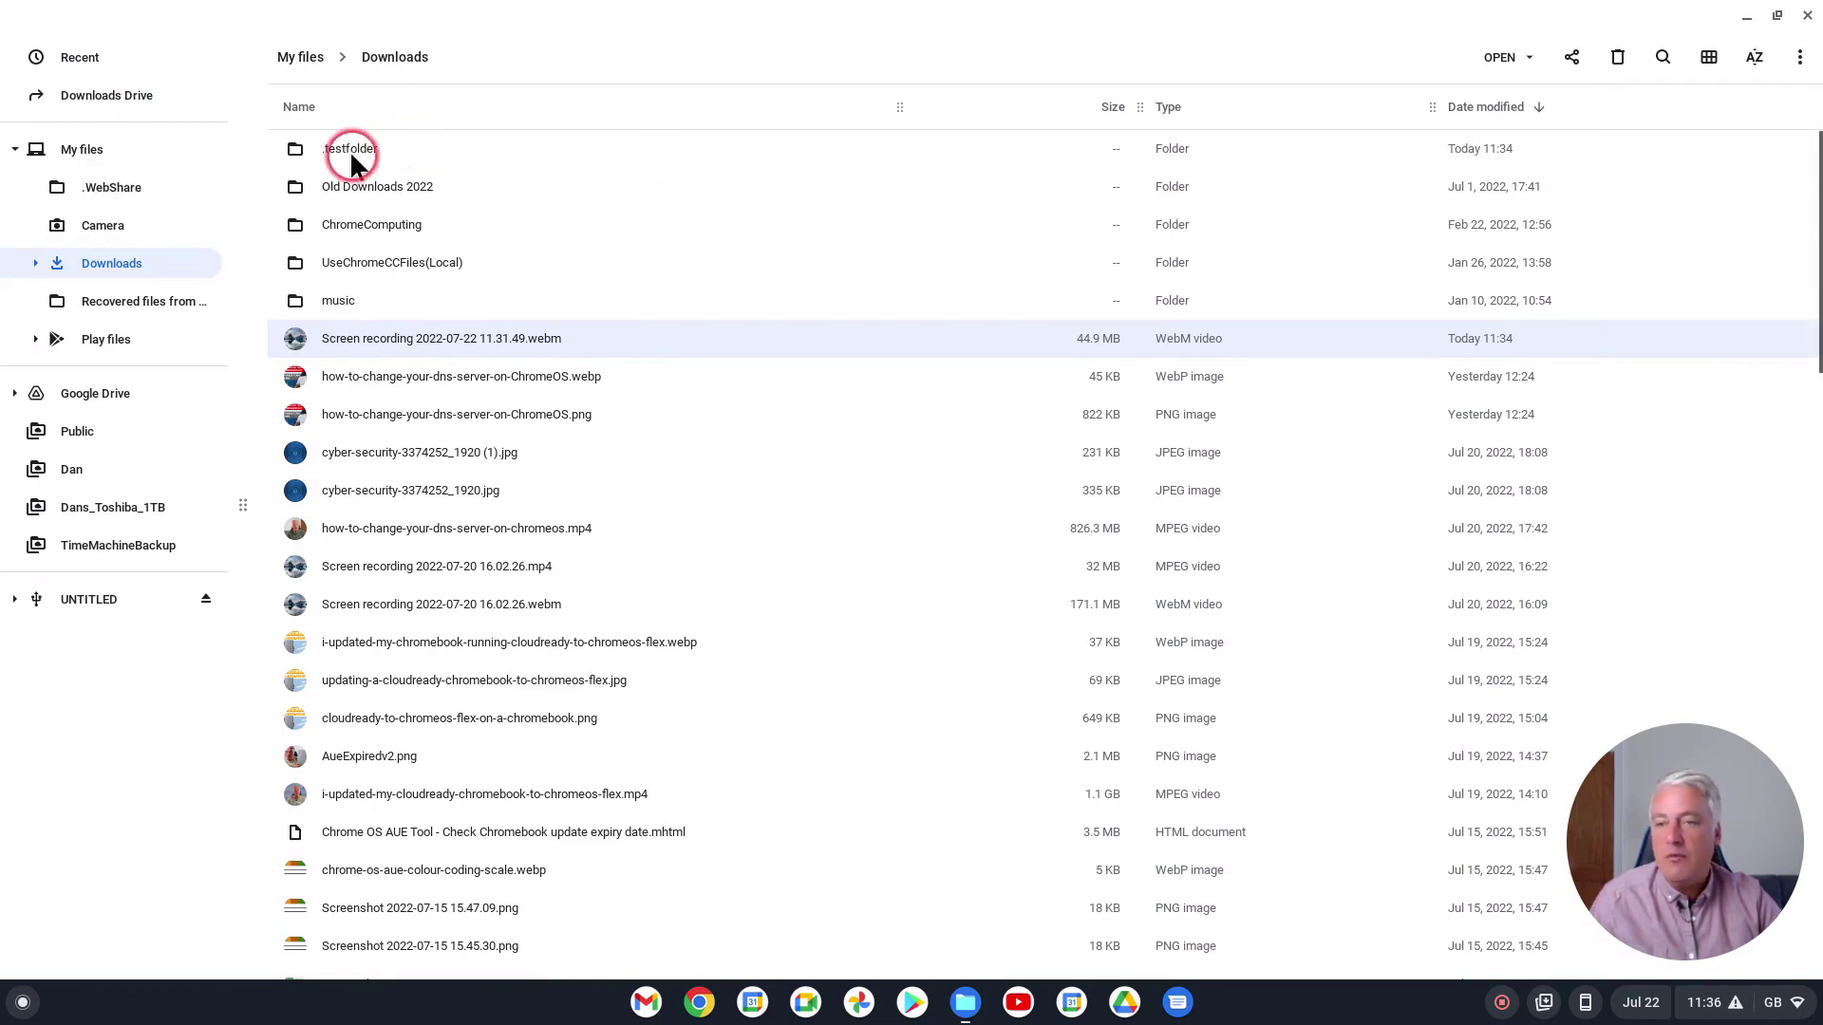